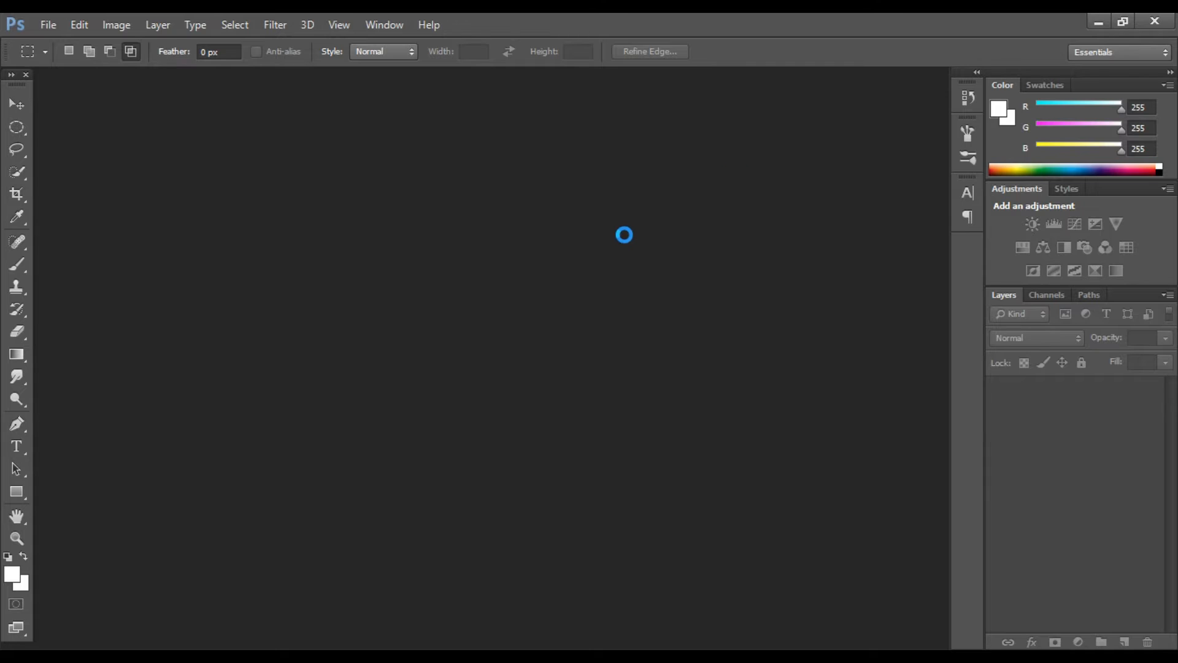
- Duplicate the palm-road photo layer with the original hidden, and set the copy's brightness to 20 with increased contrast
key(ctrl+j)
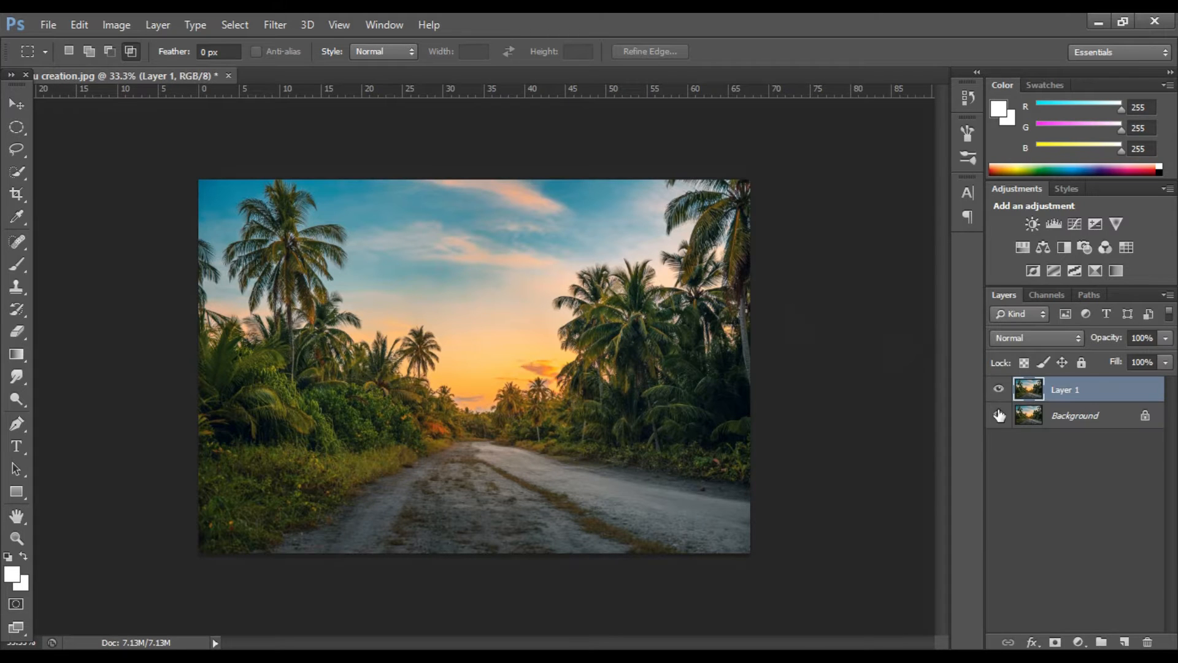
click(116, 24)
mouse_move(184, 68)
click(381, 69)
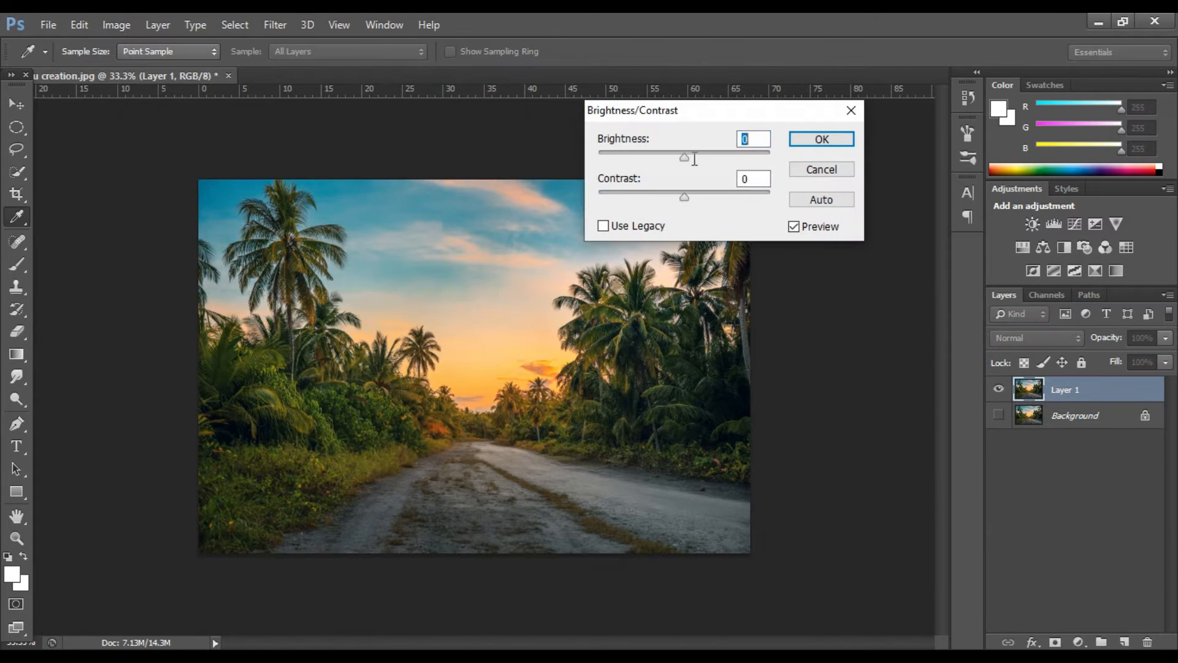
drag(691, 158, 696, 158)
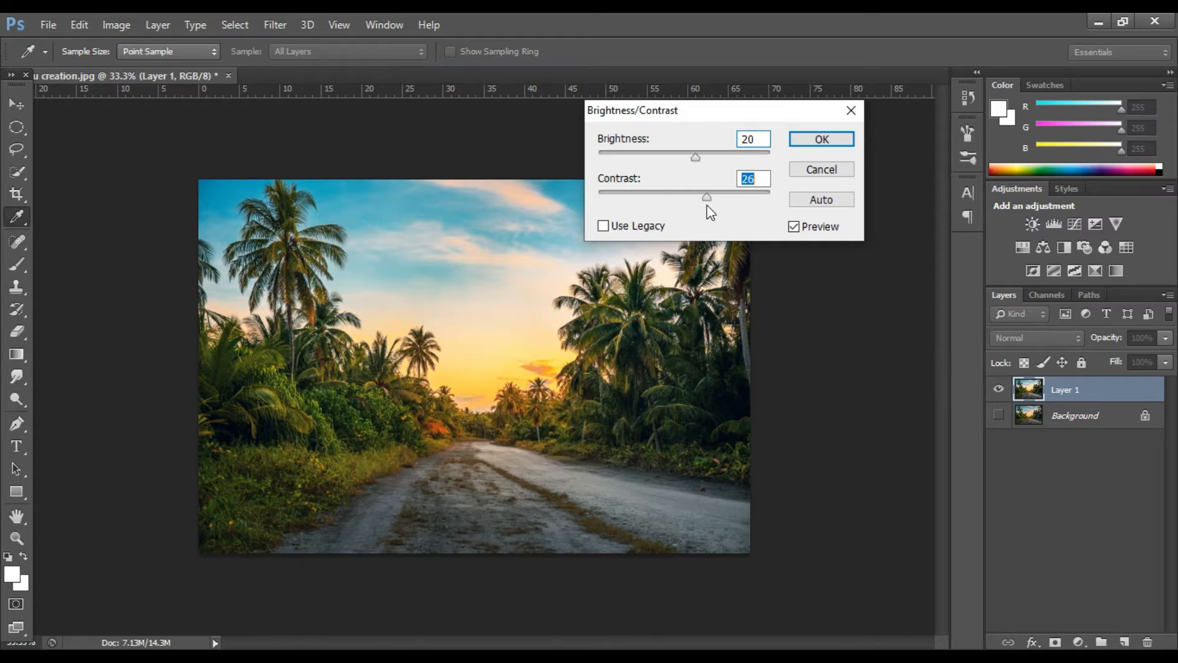
drag(710, 212, 714, 211)
click(822, 138)
- Adjust the duplicated photo's Levels, setting the shadow input to 6 and the midtones to 0.93
click(116, 25)
mouse_move(120, 69)
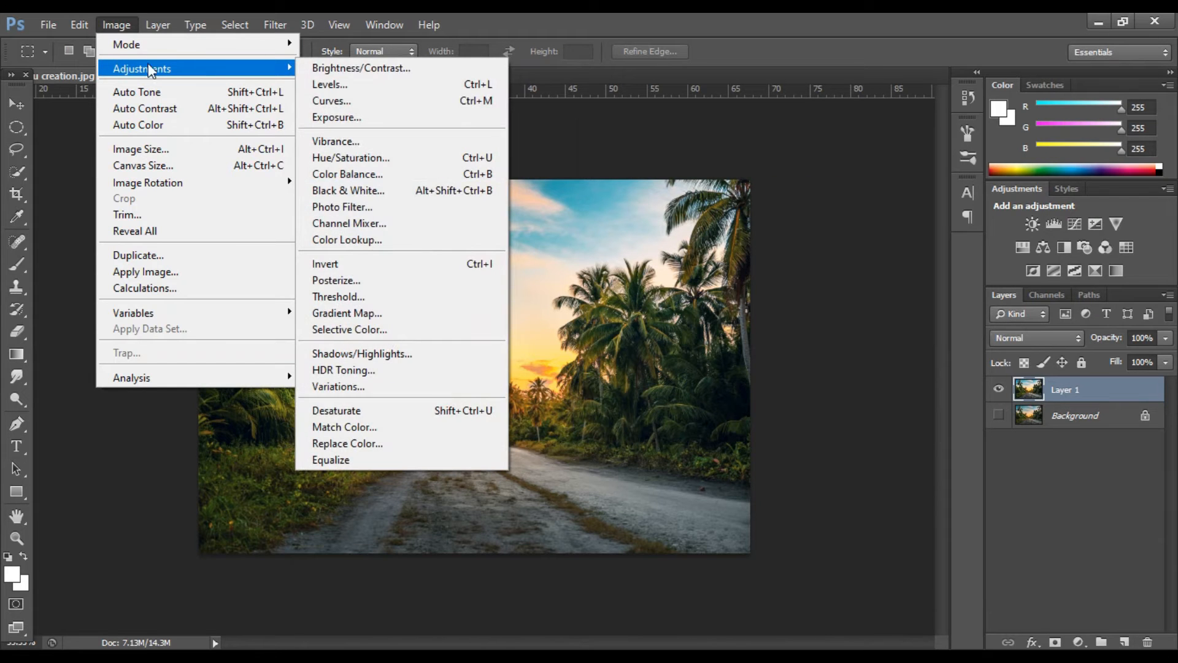
click(424, 83)
drag(760, 310, 763, 309)
drag(874, 312, 880, 320)
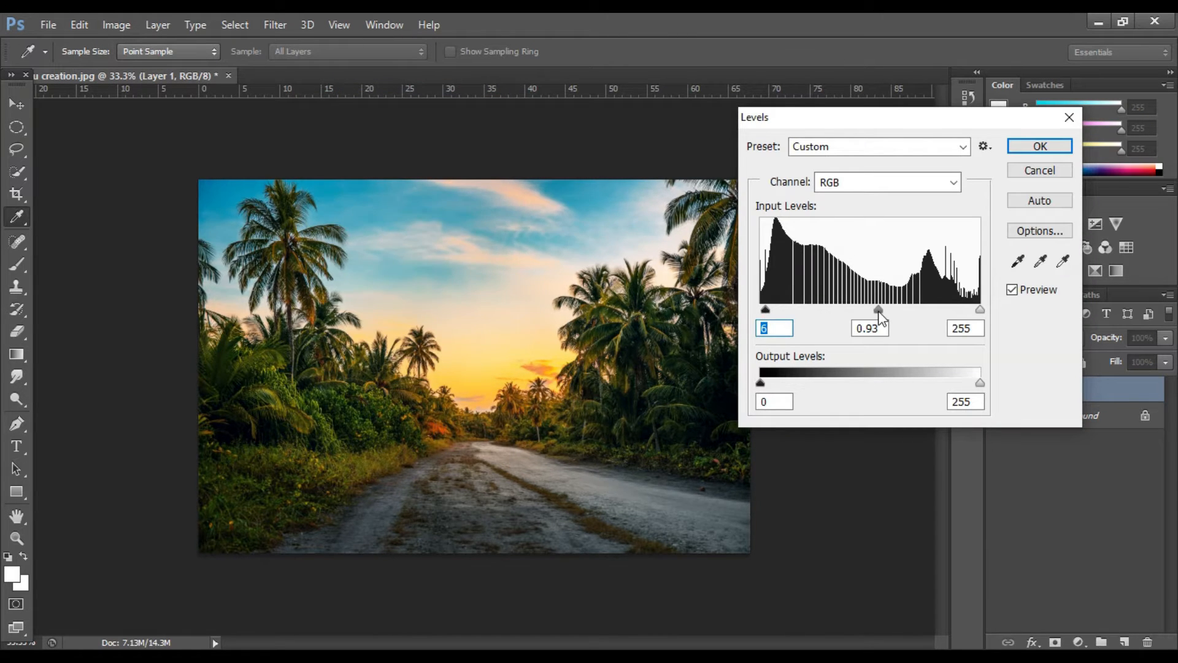
click(1048, 145)
- Boost the duplicated photo's colors with a Vibrance adjustment, setting the saturation to +11
click(117, 25)
mouse_move(137, 70)
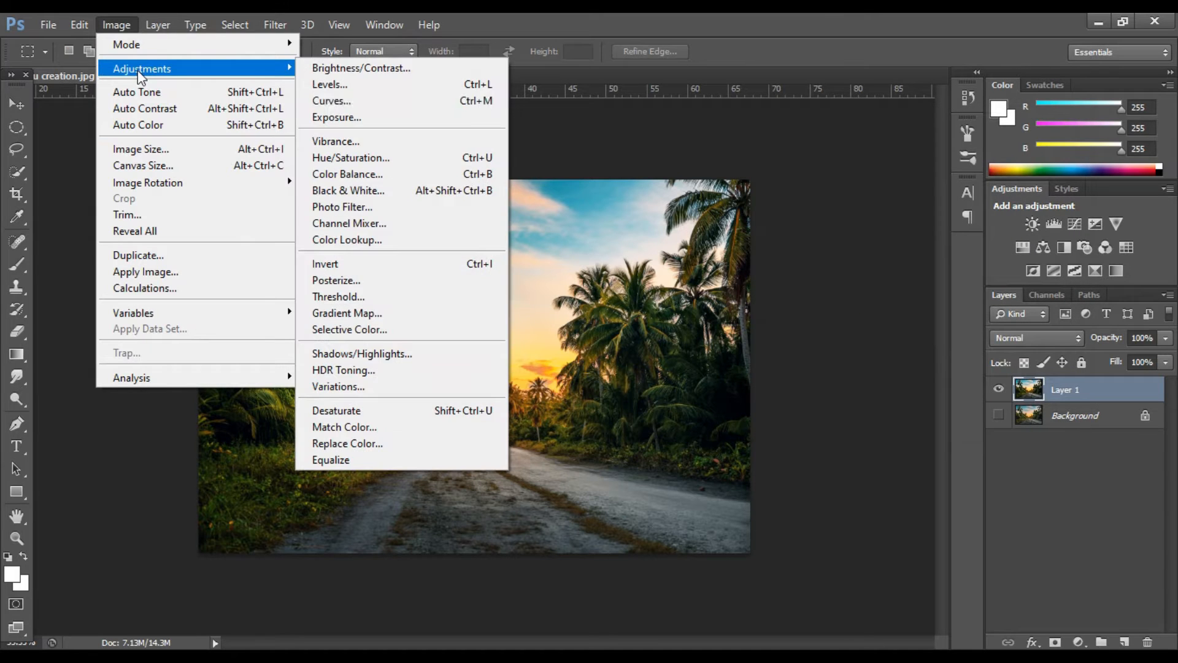
click(342, 139)
drag(719, 279, 721, 281)
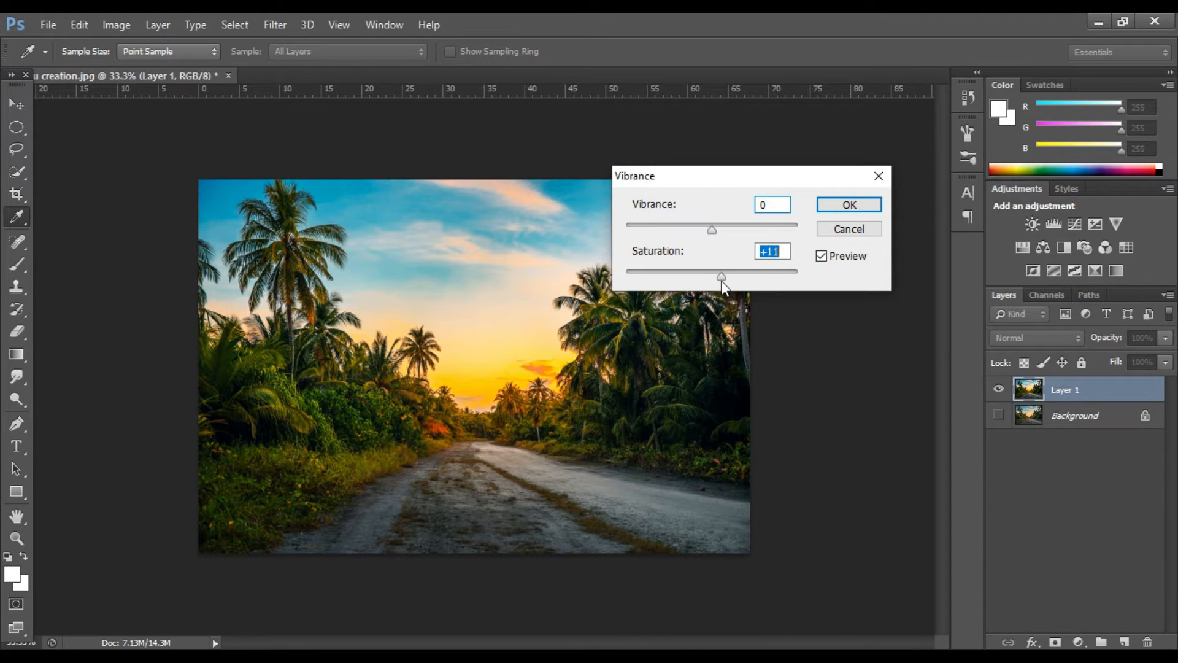
click(854, 202)
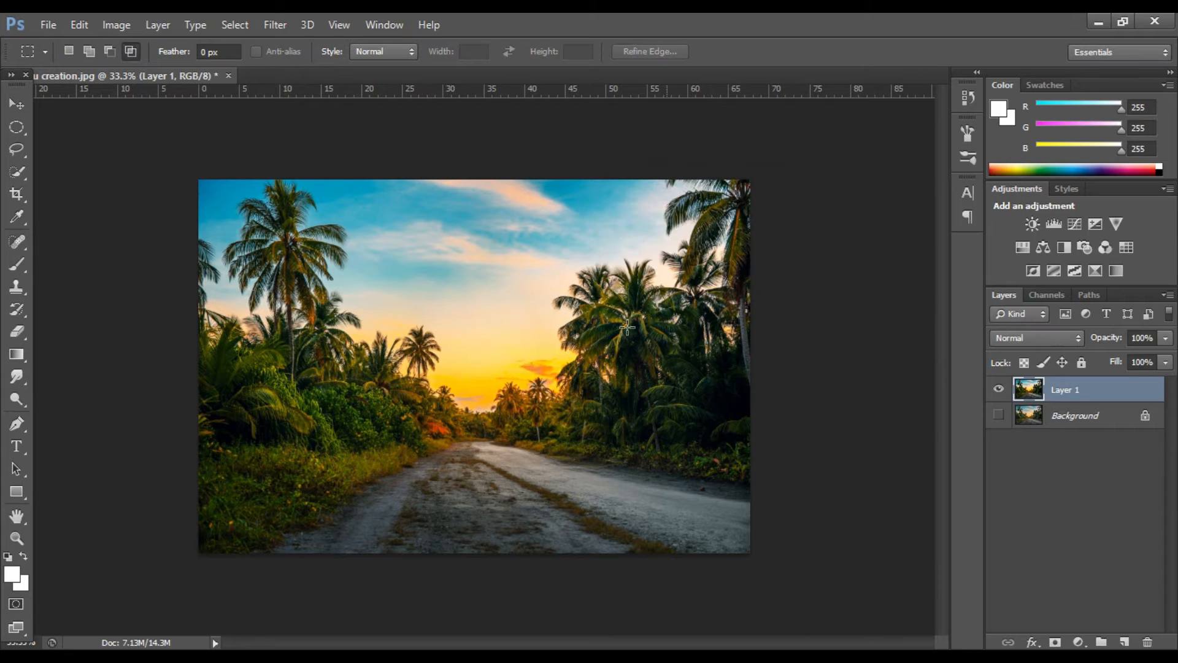
- Open the yellow car cutout image 321 as a separate document
click(47, 24)
click(61, 53)
click(635, 164)
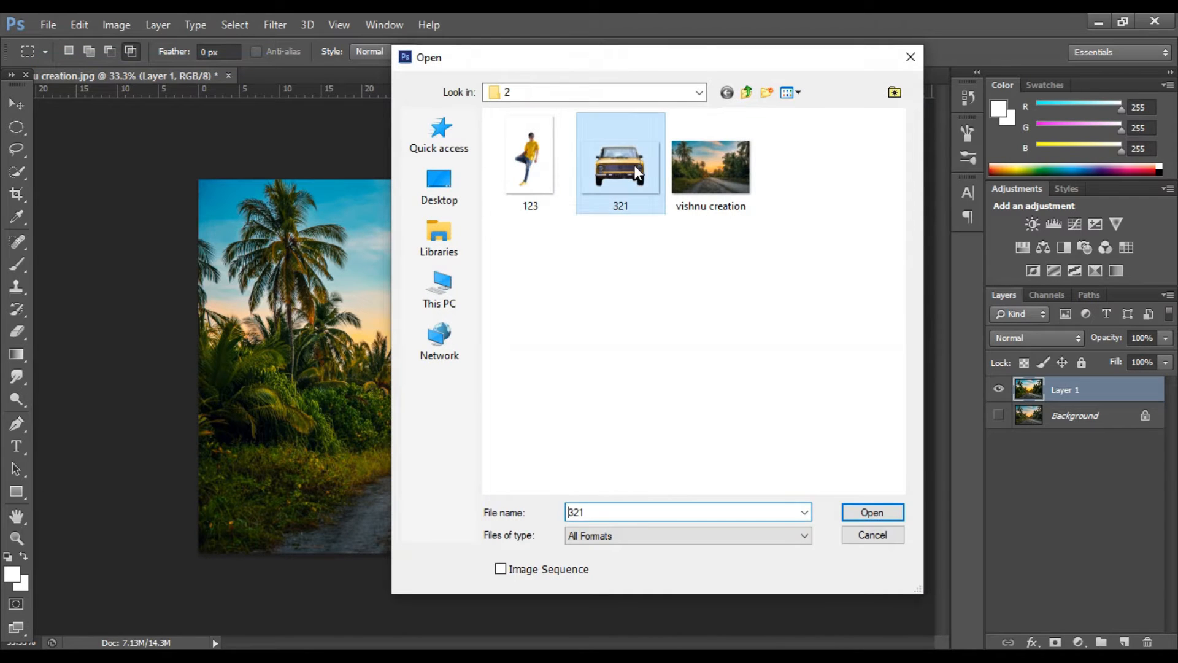
click(882, 517)
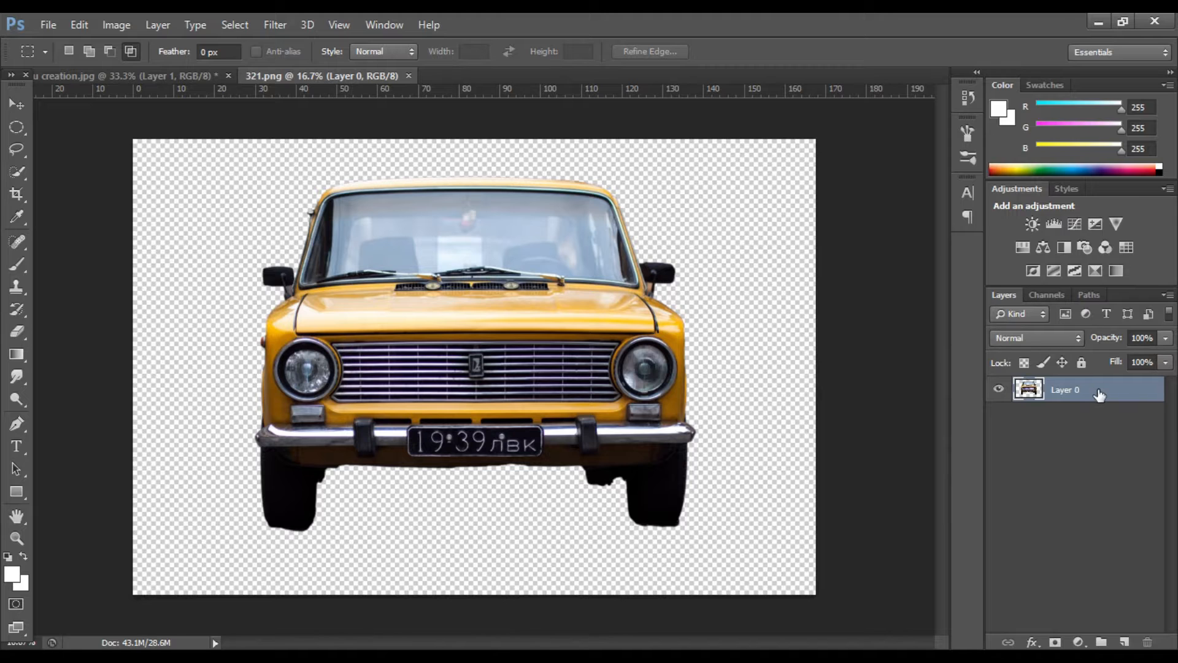
right_click(1098, 395)
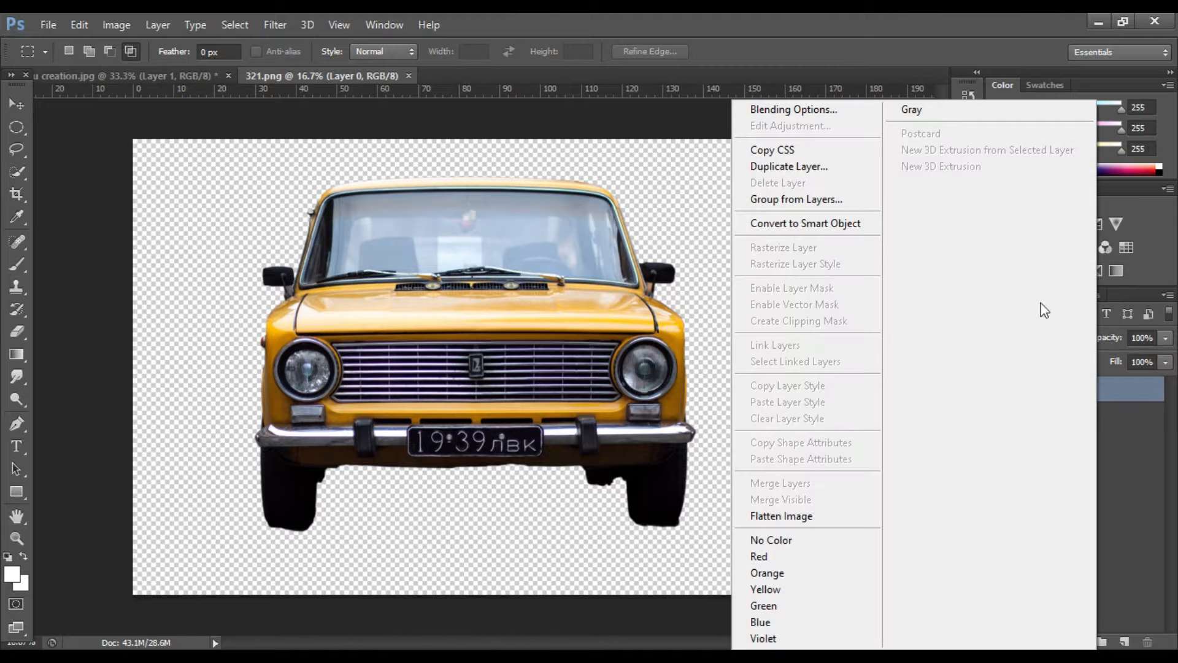
key(Escape)
- Apply Brightness/Contrast to the car layer with brightness 11 and contrast 22
click(116, 24)
mouse_move(122, 68)
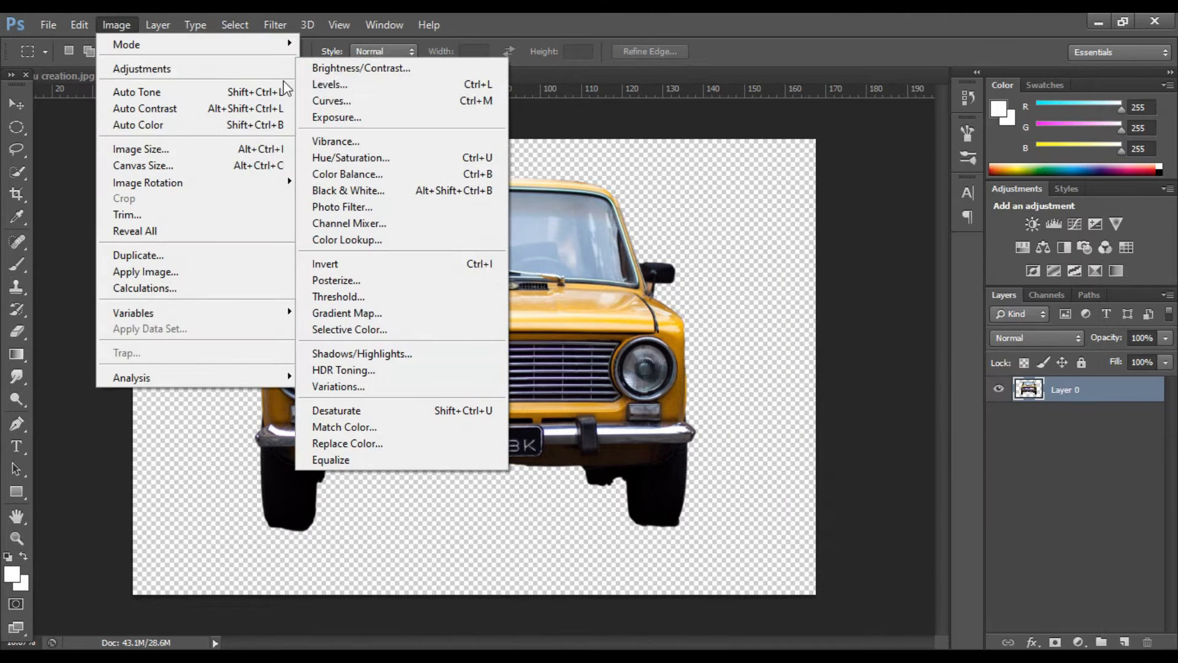
click(559, 69)
drag(690, 161, 703, 197)
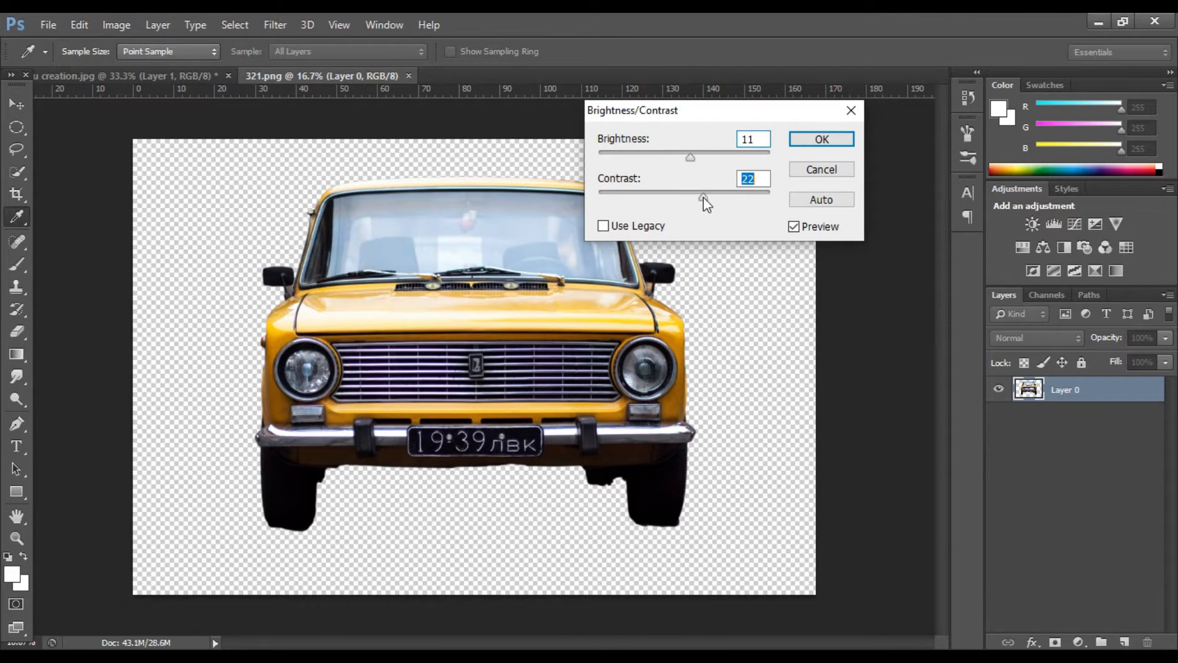
click(821, 140)
- Deepen the car's shadows and midtones with a Levels adjustment on its RGB channel
click(116, 25)
mouse_move(131, 73)
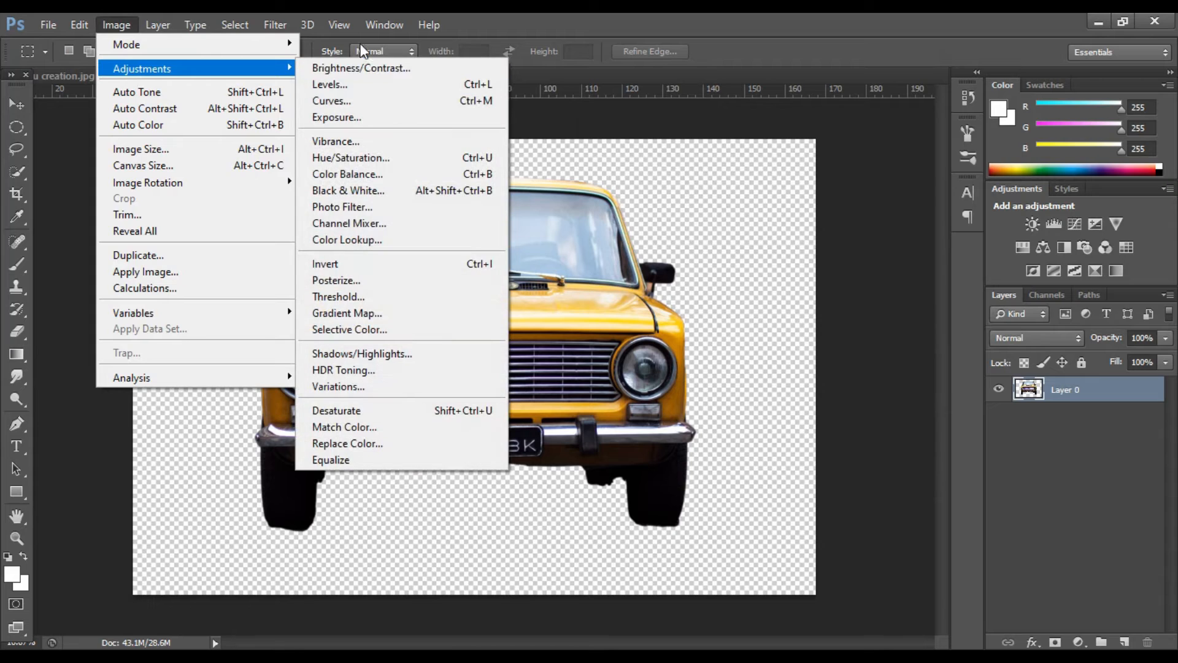
click(384, 25)
click(116, 24)
click(122, 26)
click(123, 26)
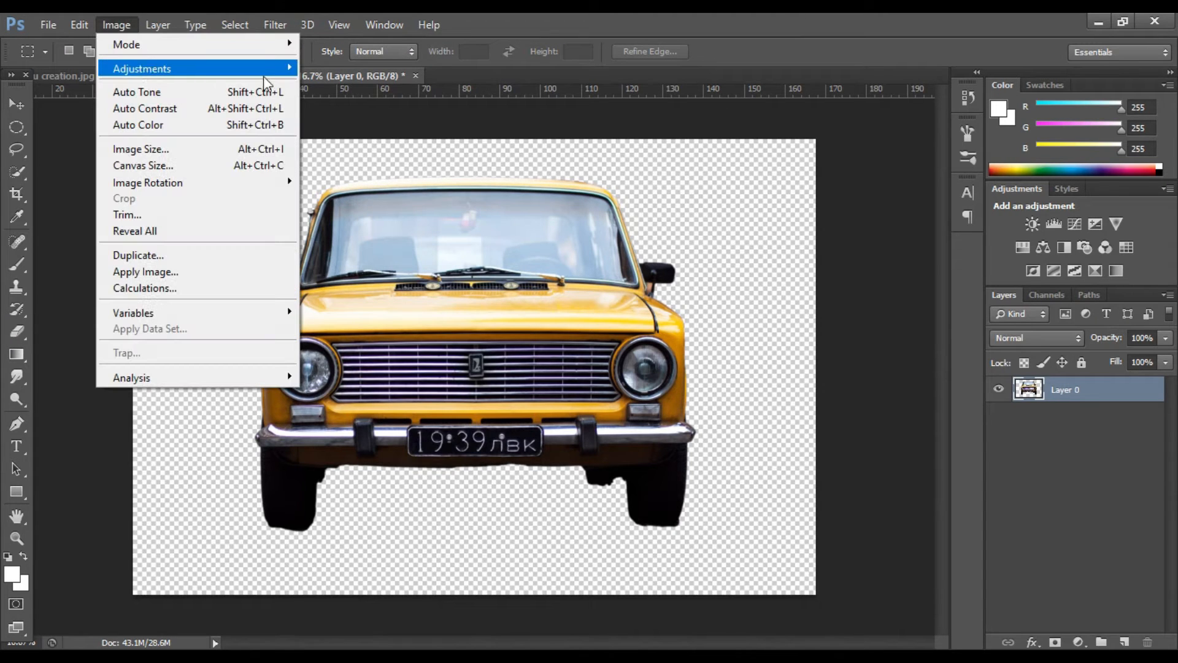
mouse_move(265, 70)
click(336, 87)
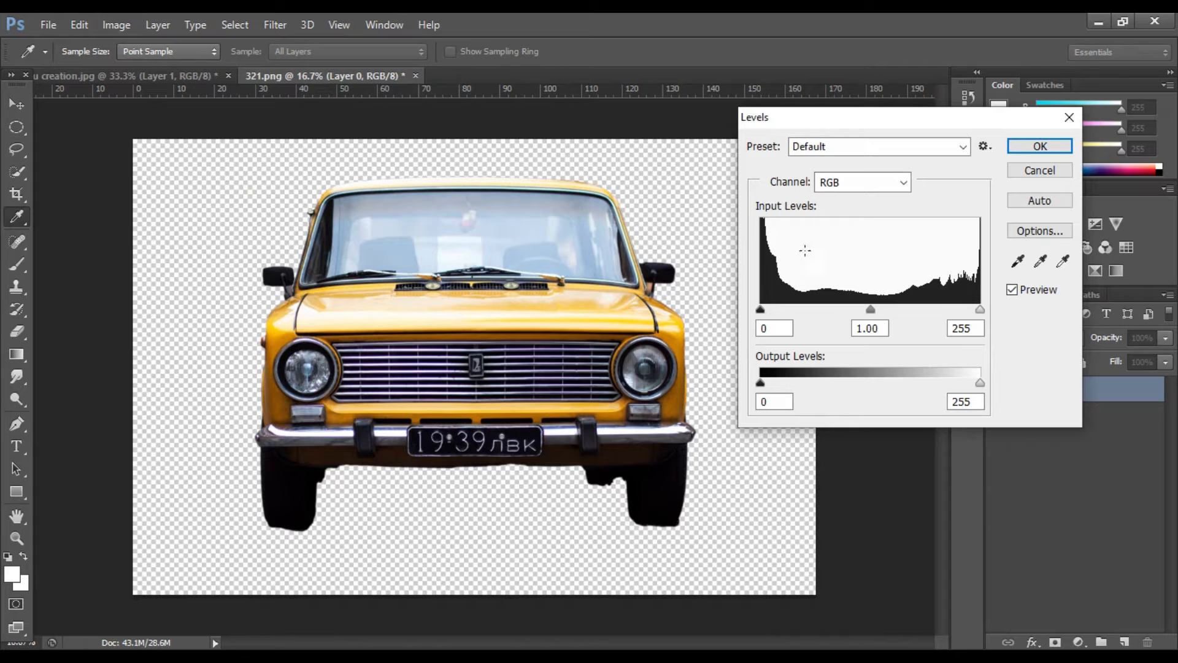
drag(762, 310, 773, 311)
mouse_move(877, 309)
mouse_down()
mouse_move(913, 314)
mouse_move(880, 311)
mouse_up()
click(977, 310)
click(1040, 147)
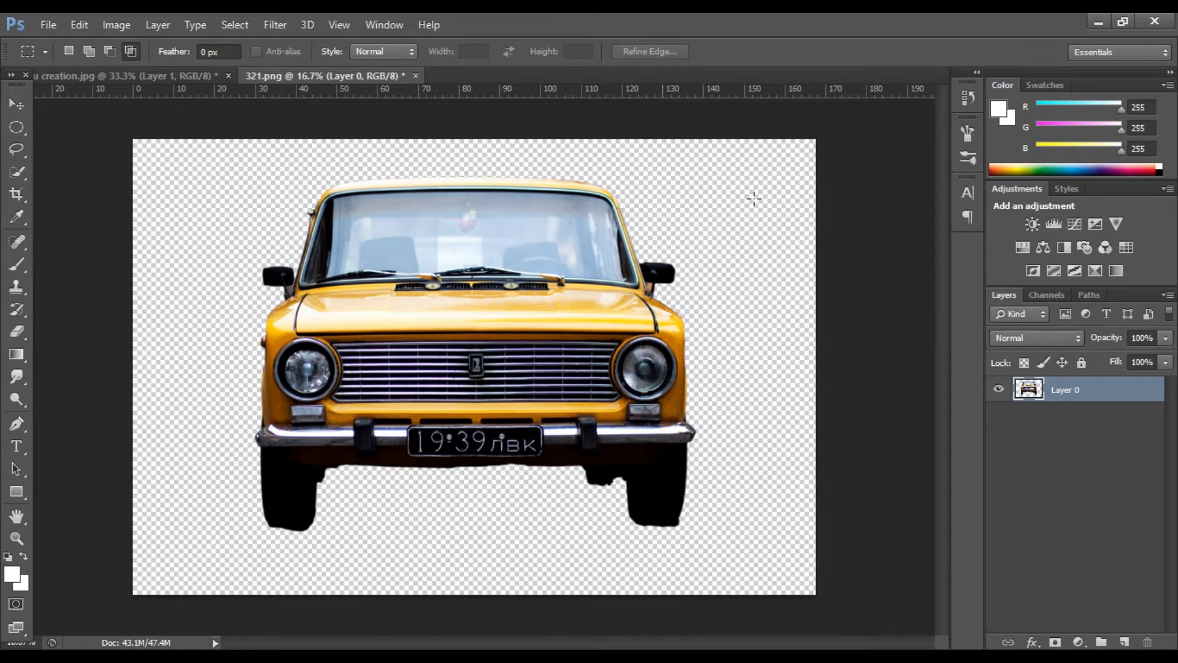
- Copy the car as a smart object into the palm-road document and close 321.png
right_click(1064, 388)
click(784, 216)
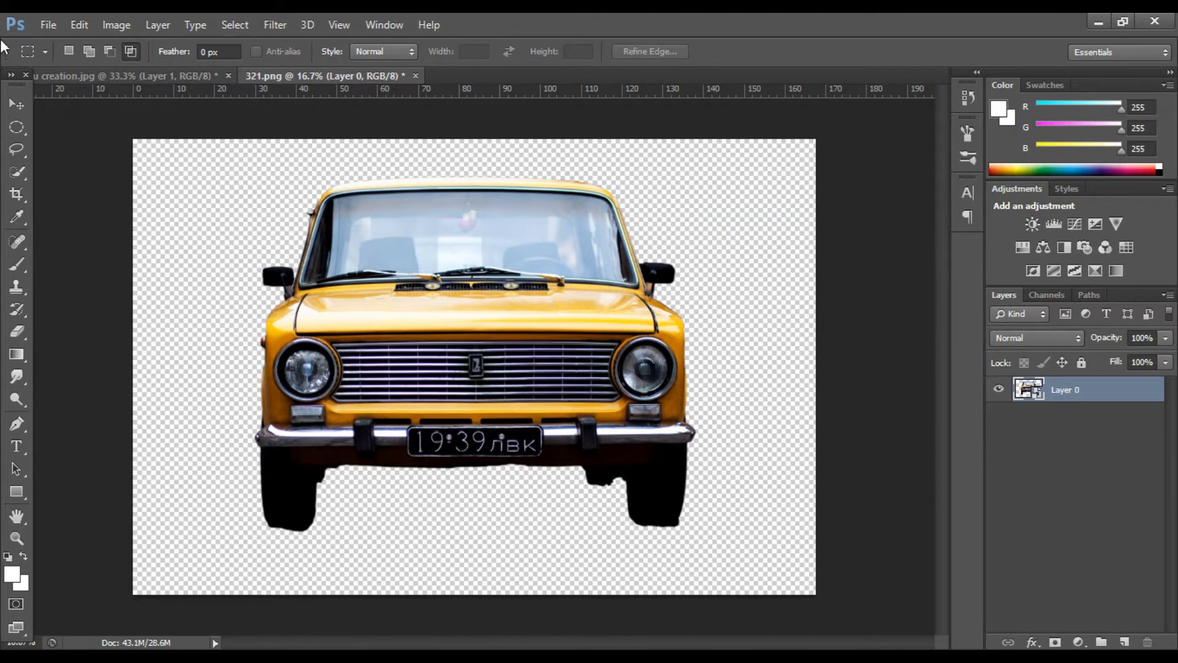
key(v)
drag(264, 76, 256, 270)
drag(473, 407, 437, 229)
click(894, 262)
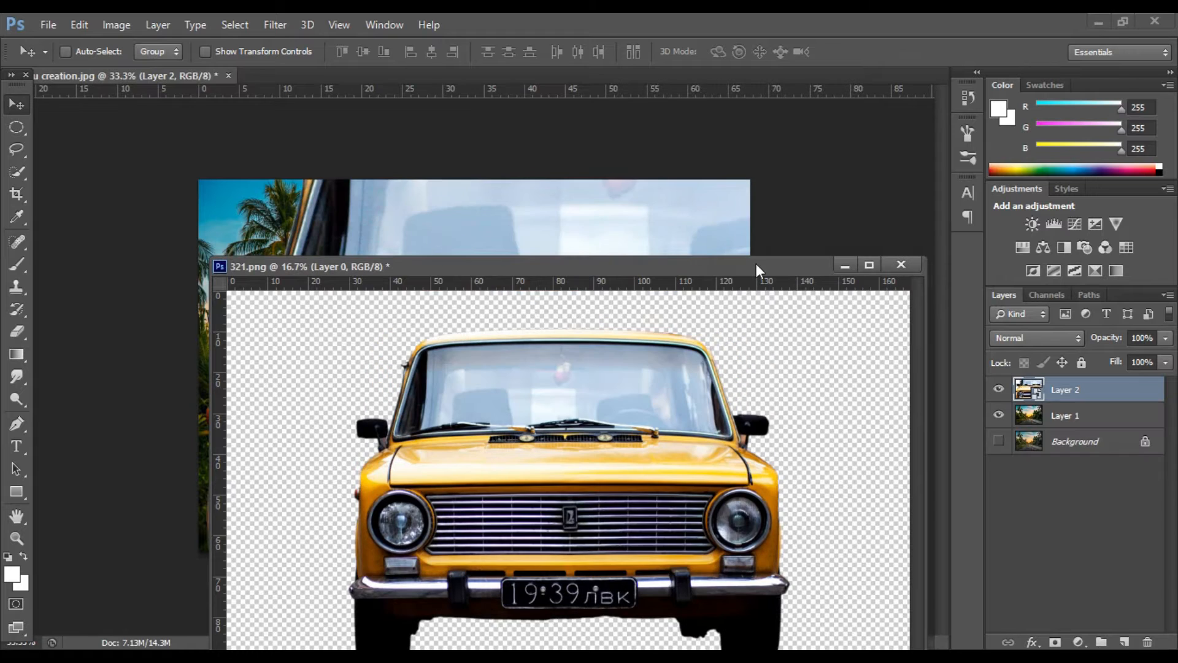
click(587, 270)
- Scale the car down to about 31% and place it in the middle of the road
key(ctrl+minus)
key(ctrl+minus)
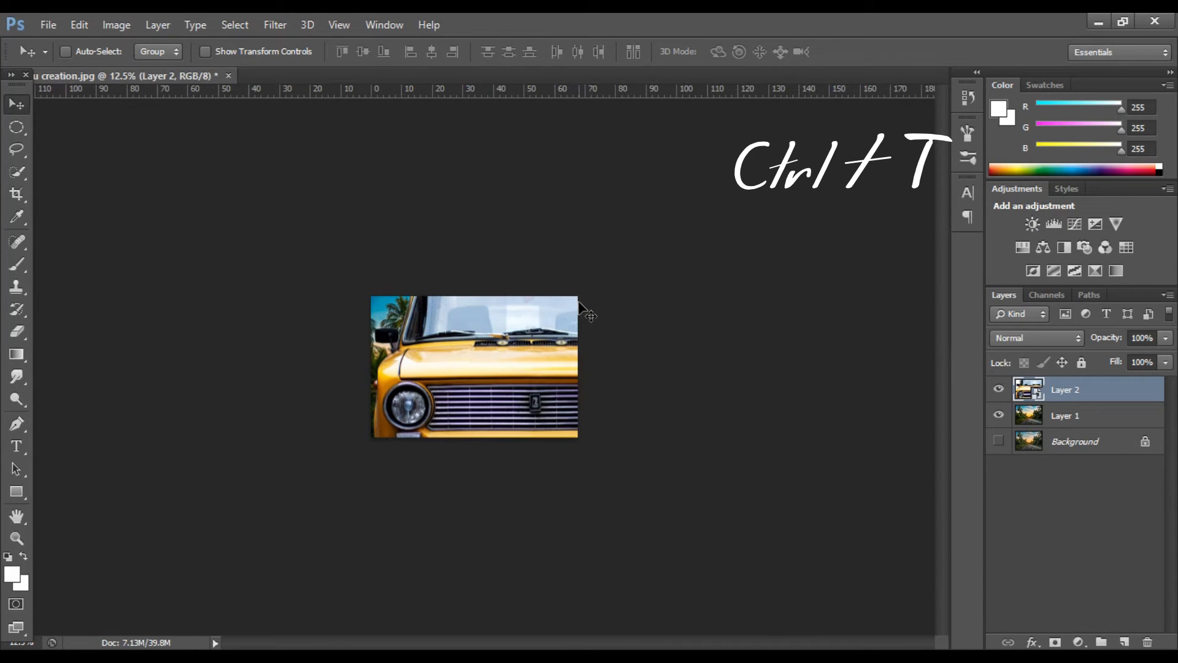
key(ctrl+t)
drag(702, 530, 466, 350)
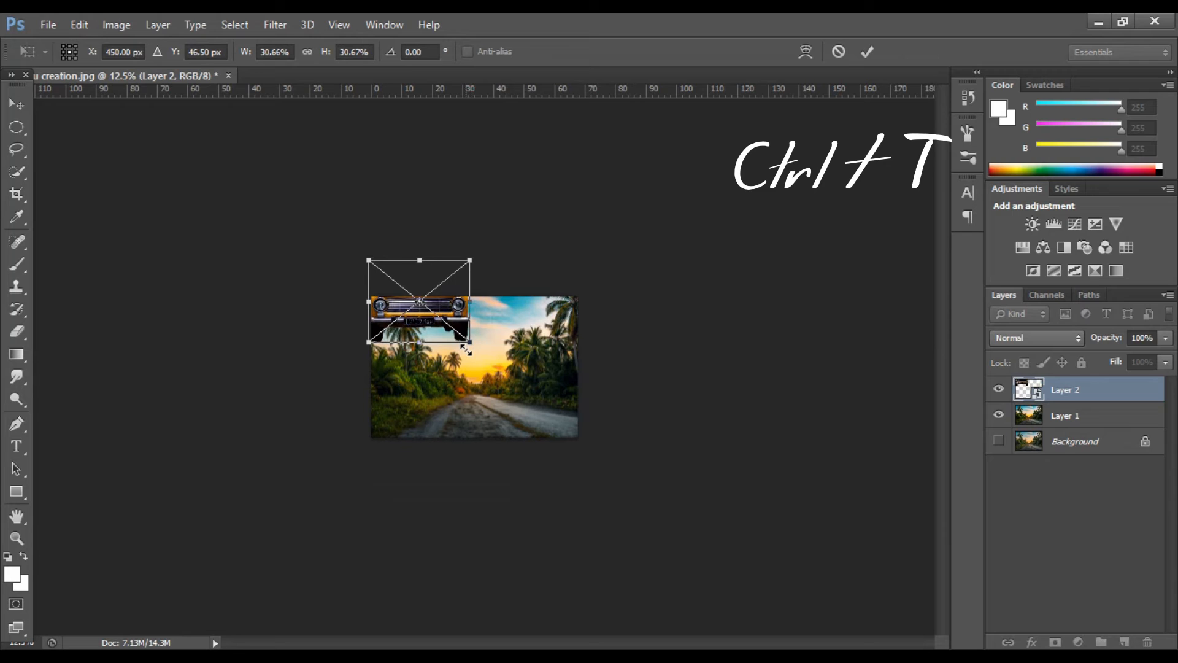
click(875, 51)
key(ctrl+plus)
key(ctrl+plus)
key(ctrl+plus)
drag(402, 281, 538, 457)
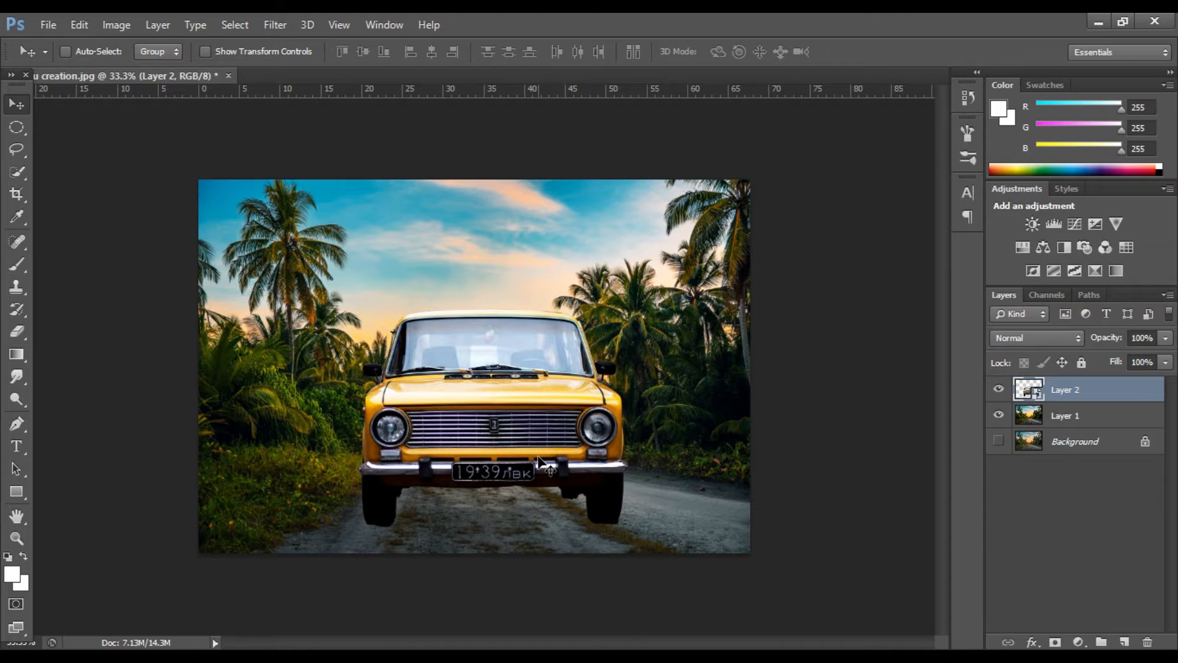
- Rasterize the car's smart object layer and rename it car
right_click(1057, 393)
click(1097, 391)
double_click(1077, 390)
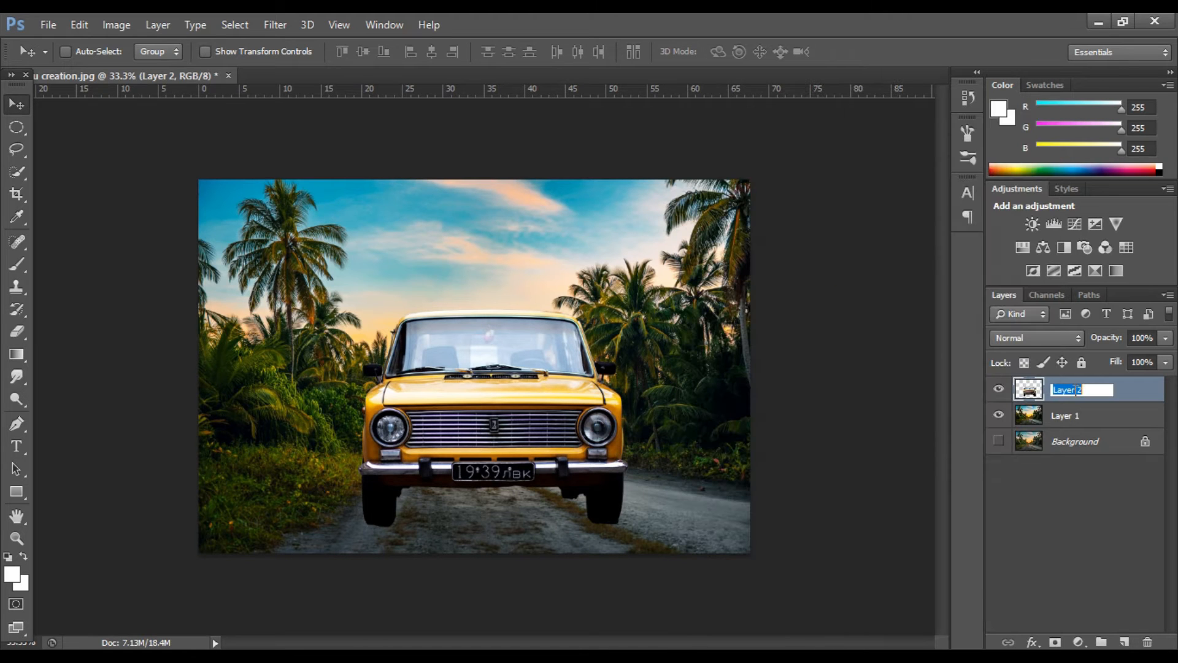
text(car)
key(Return)
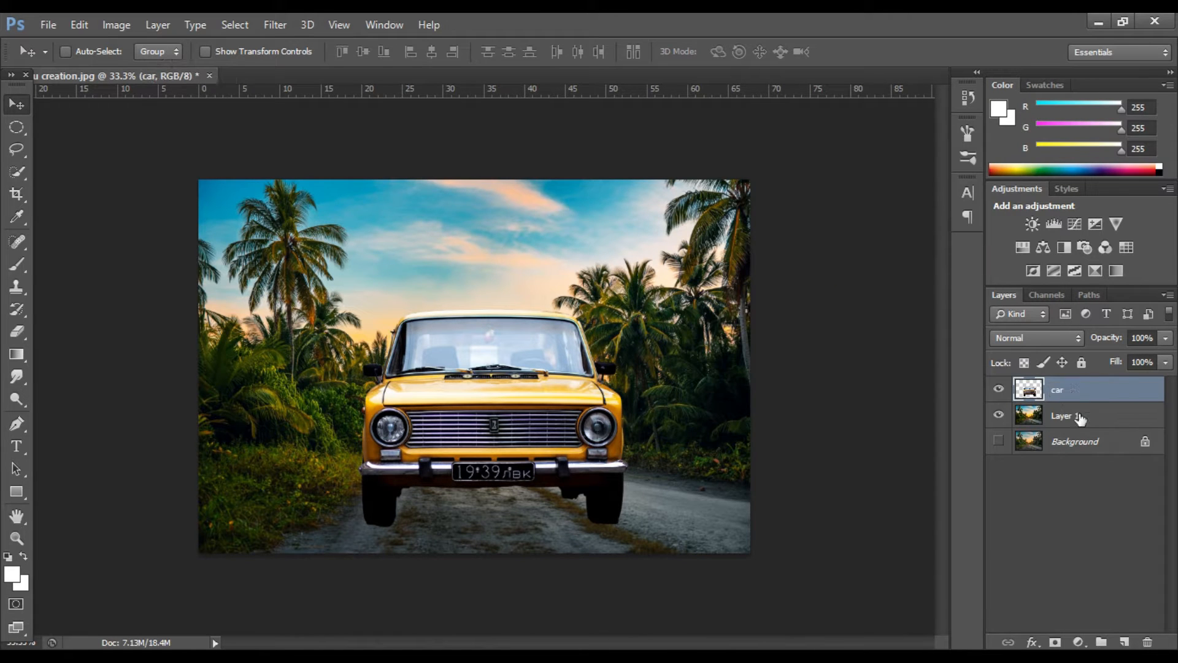
- Rename the adjusted palm-road photo layer background and make the car layer active again
double_click(1078, 416)
text(background)
key(Return)
click(1080, 390)
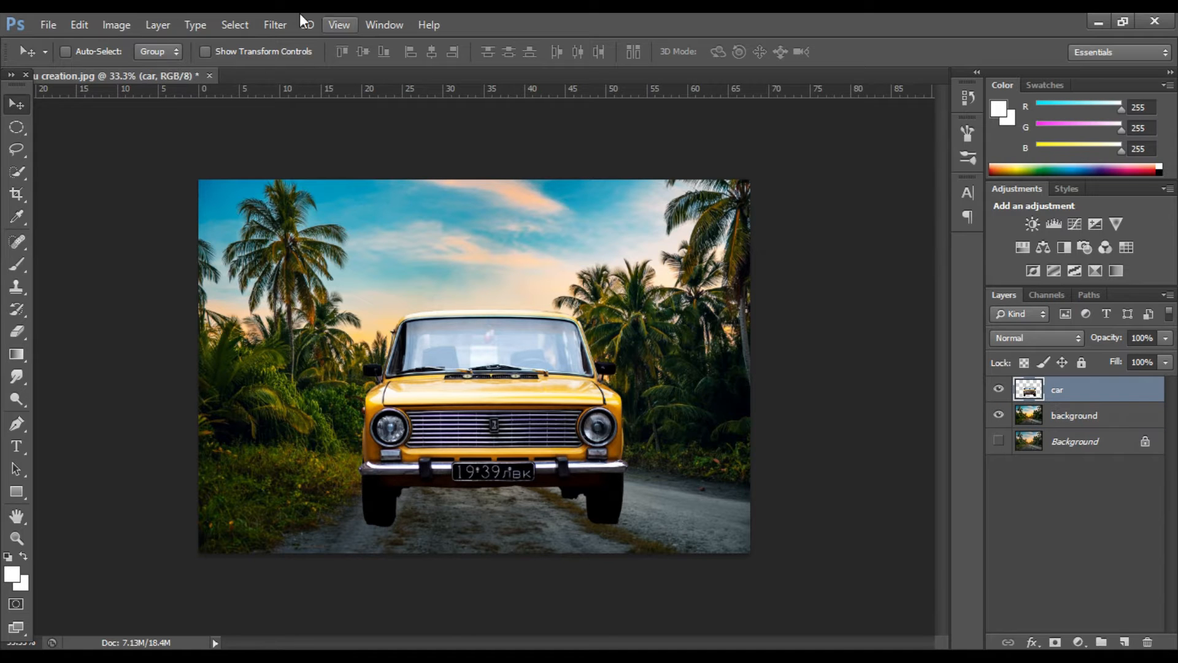
- Open the cutout image 123 of the man in the yellow T-shirt as a separate document
click(48, 25)
click(61, 51)
click(530, 163)
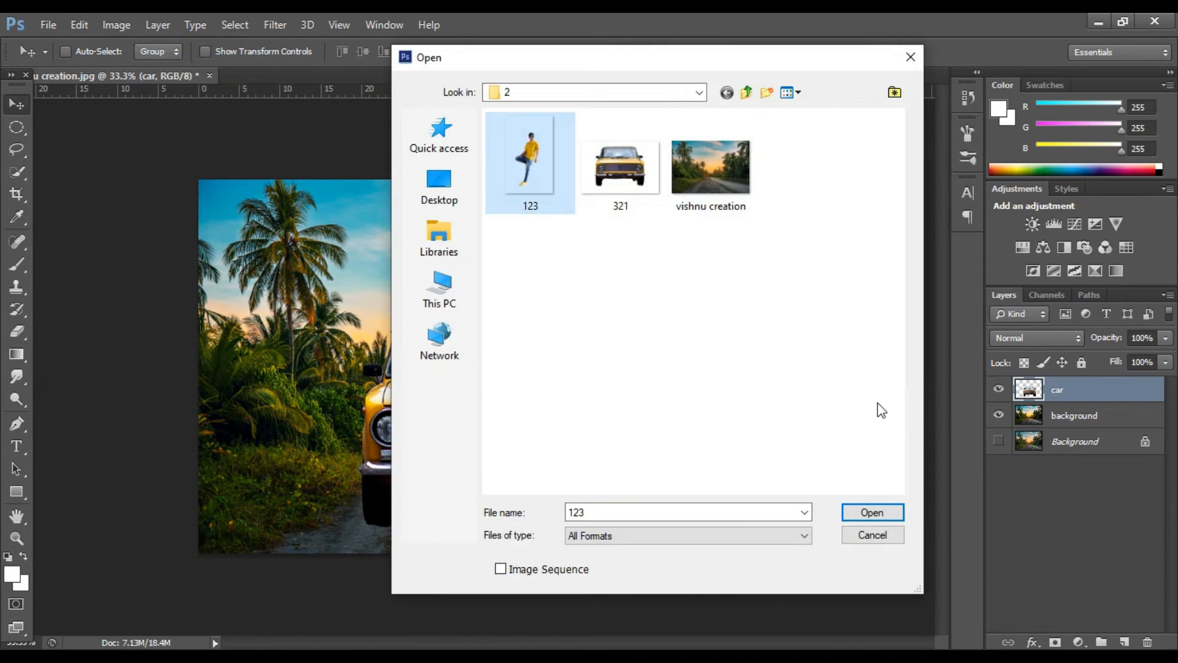
click(888, 517)
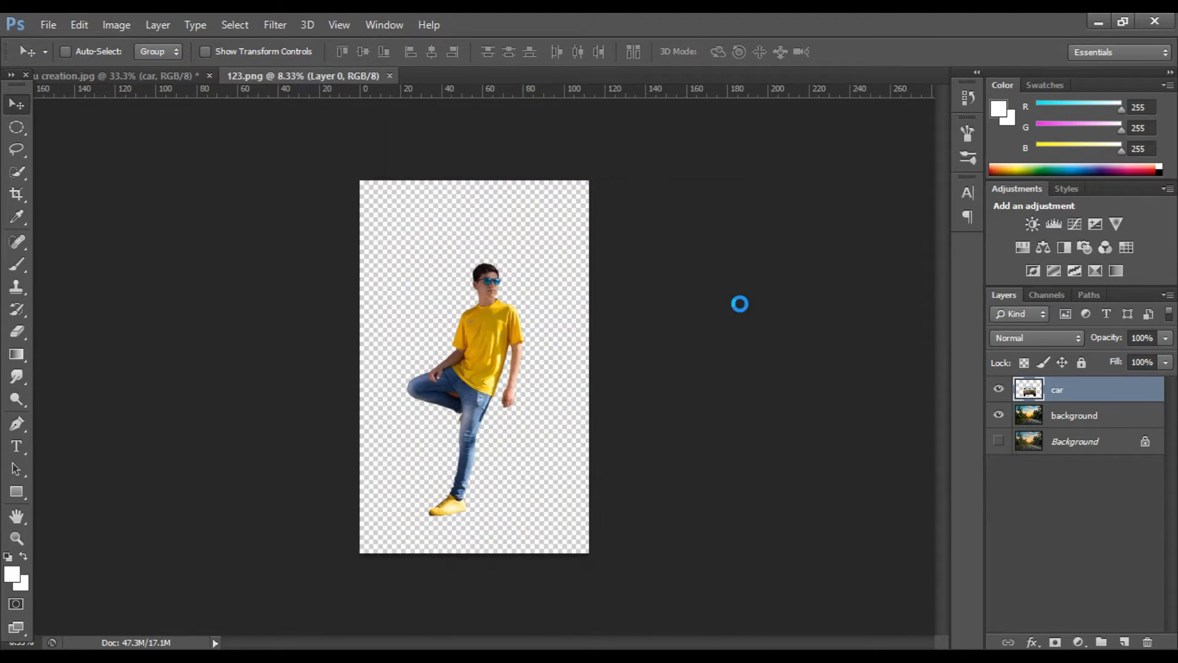
drag(487, 353, 495, 354)
- Copy the man as a smart object into the palm-road composition and close 123.png
right_click(1063, 402)
click(794, 225)
drag(413, 79, 410, 200)
drag(333, 270, 299, 452)
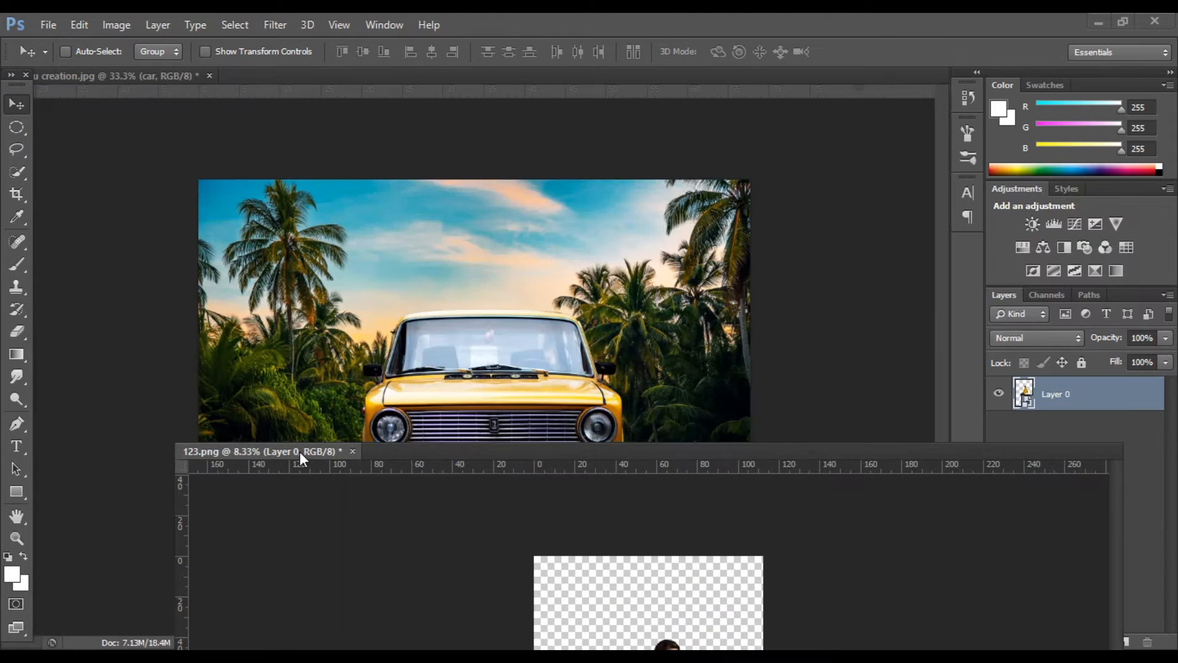
drag(351, 539, 437, 387)
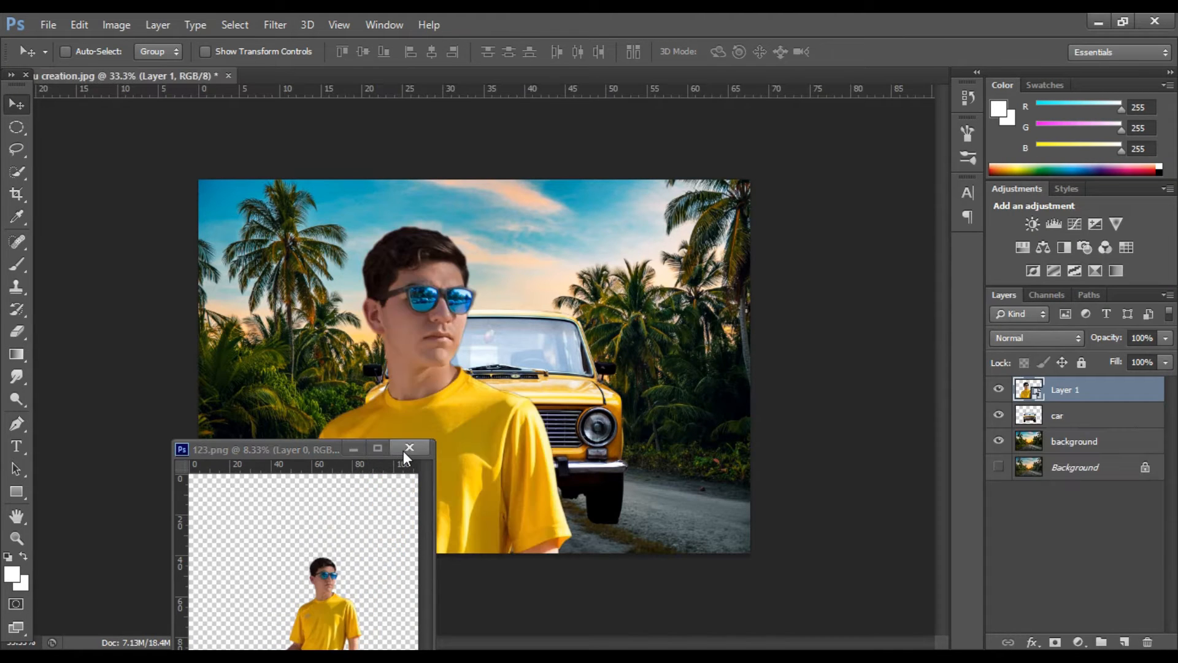
click(410, 448)
click(604, 276)
- Scale the man's layer down proportionally to about 39% with Free Transform
drag(496, 476, 528, 464)
key(ctrl+t)
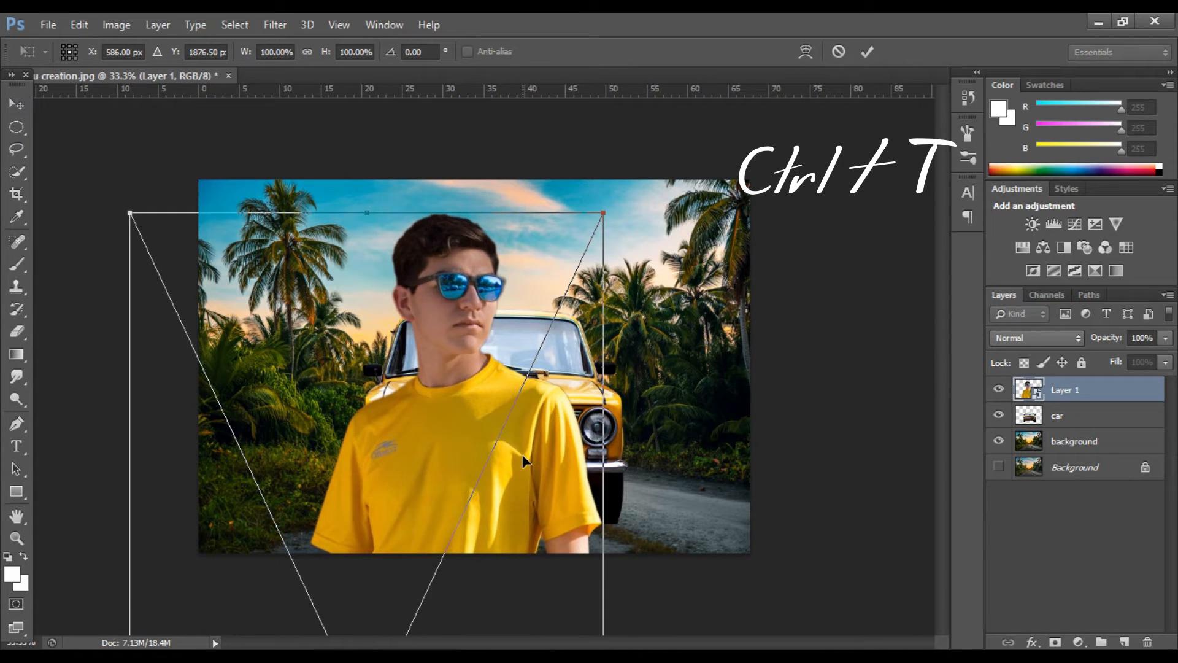
key(ctrl+minus)
key(ctrl+minus)
key(ctrl+minus)
key(ctrl+minus)
key(ctrl+minus)
drag(498, 525, 445, 404)
click(867, 51)
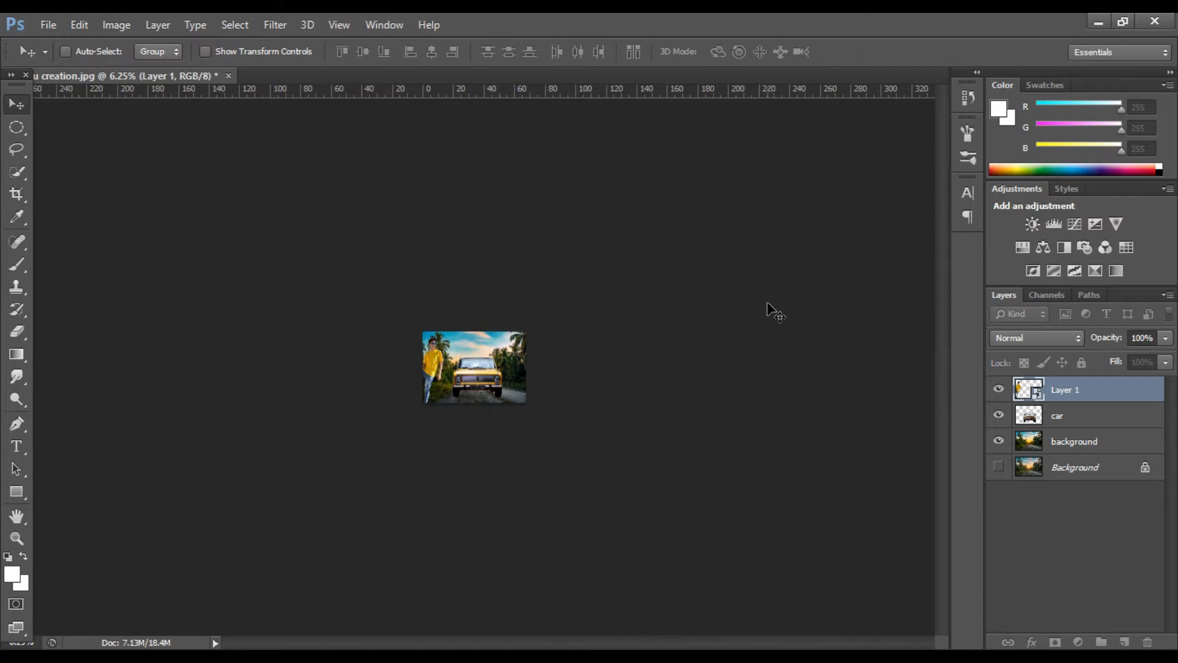
- Move the man from the photo's edge to the front of the car's hood
key(ctrl+plus)
key(ctrl+plus)
key(ctrl+plus)
key(ctrl+plus)
drag(324, 361, 503, 350)
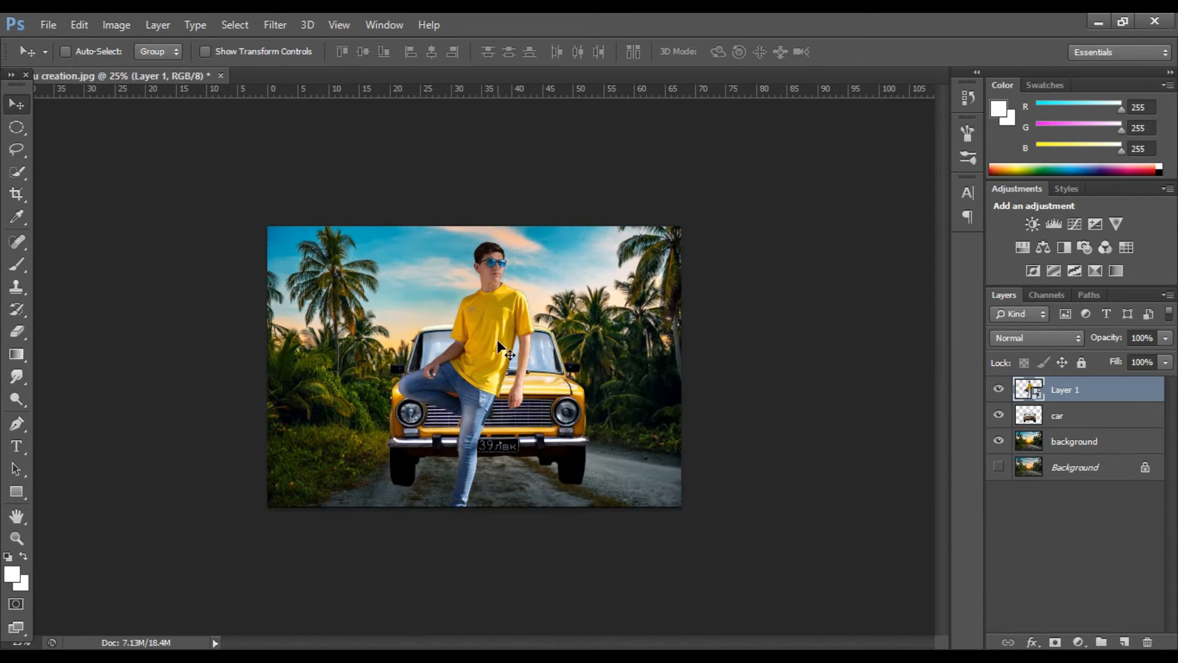
- Scale the man's layer down to about 29% and move him beside the car's left headlight with his feet on the road
key(ctrl+plus)
key(ctrl+plus)
key(ctrl+minus)
key(ctrl+t)
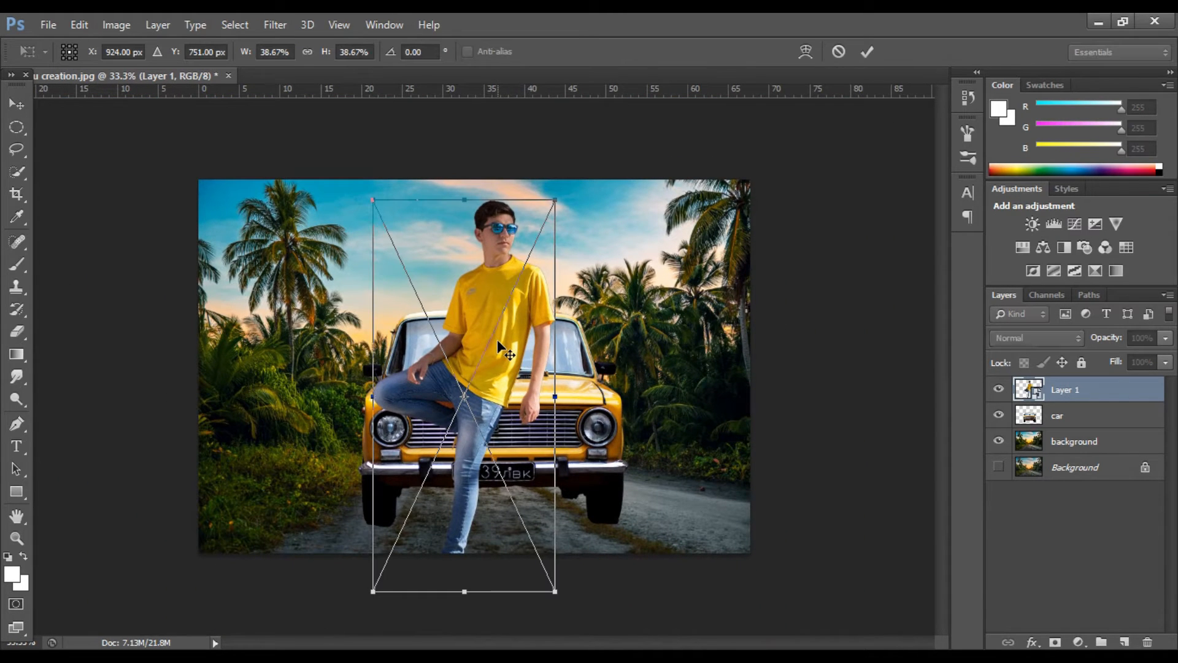
drag(556, 592, 510, 492)
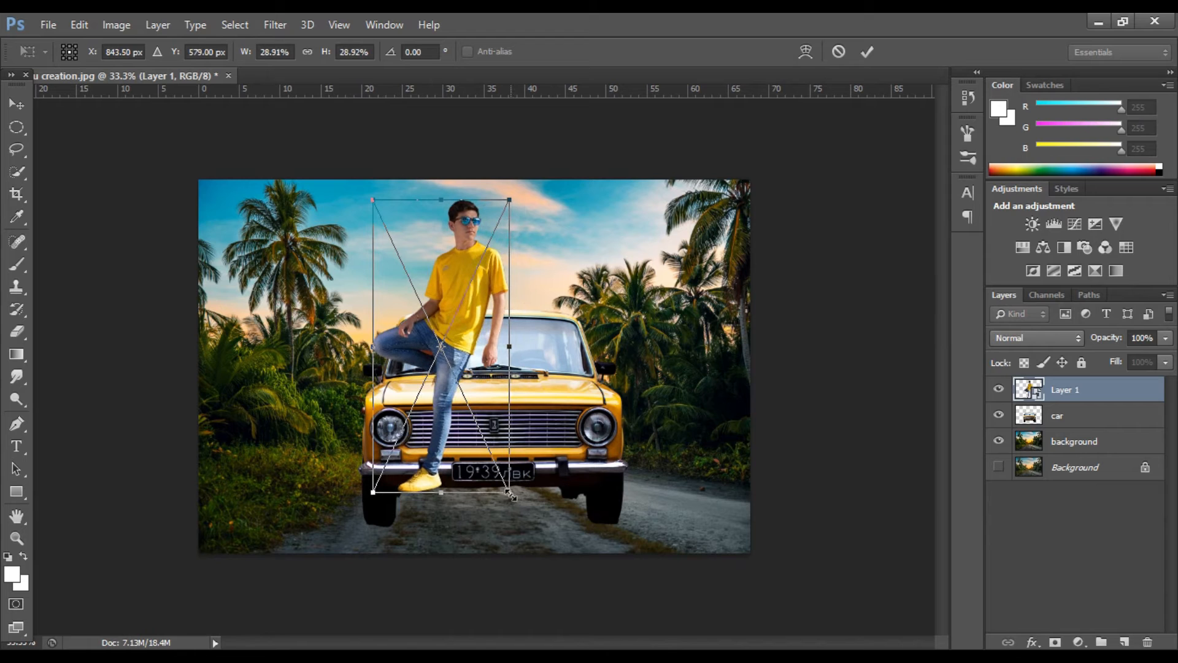
click(867, 53)
drag(462, 352, 421, 409)
- Scale the man's layer down proportionally to about 27% with Free Transform
key(ctrl+t)
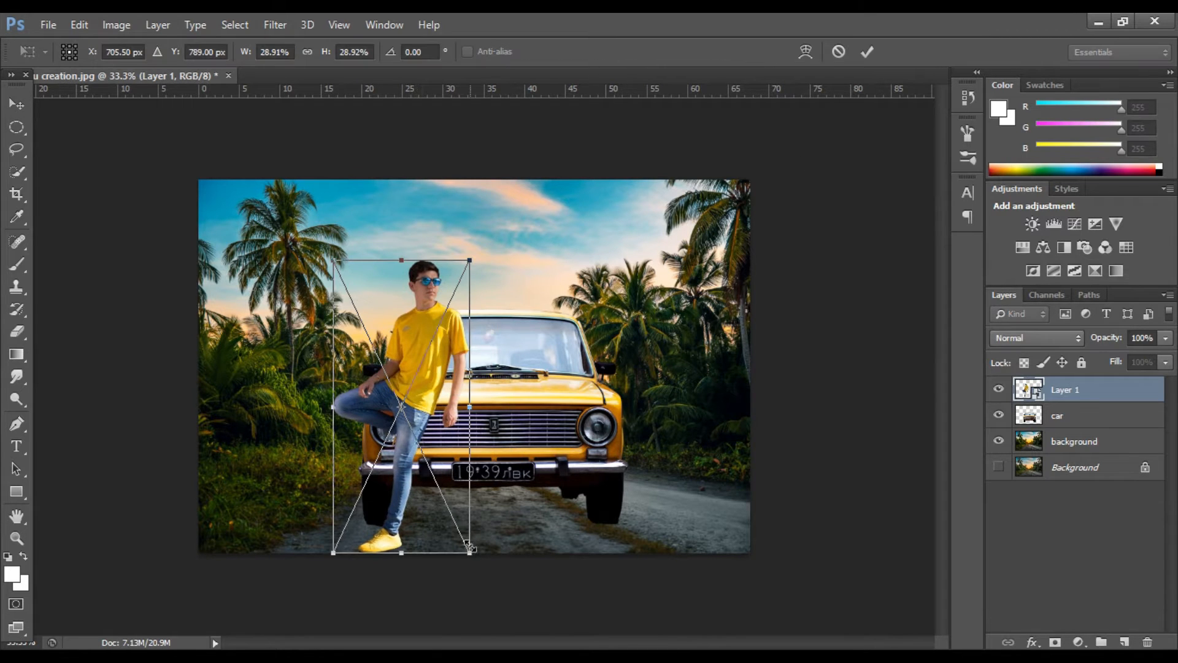
drag(469, 551, 459, 529)
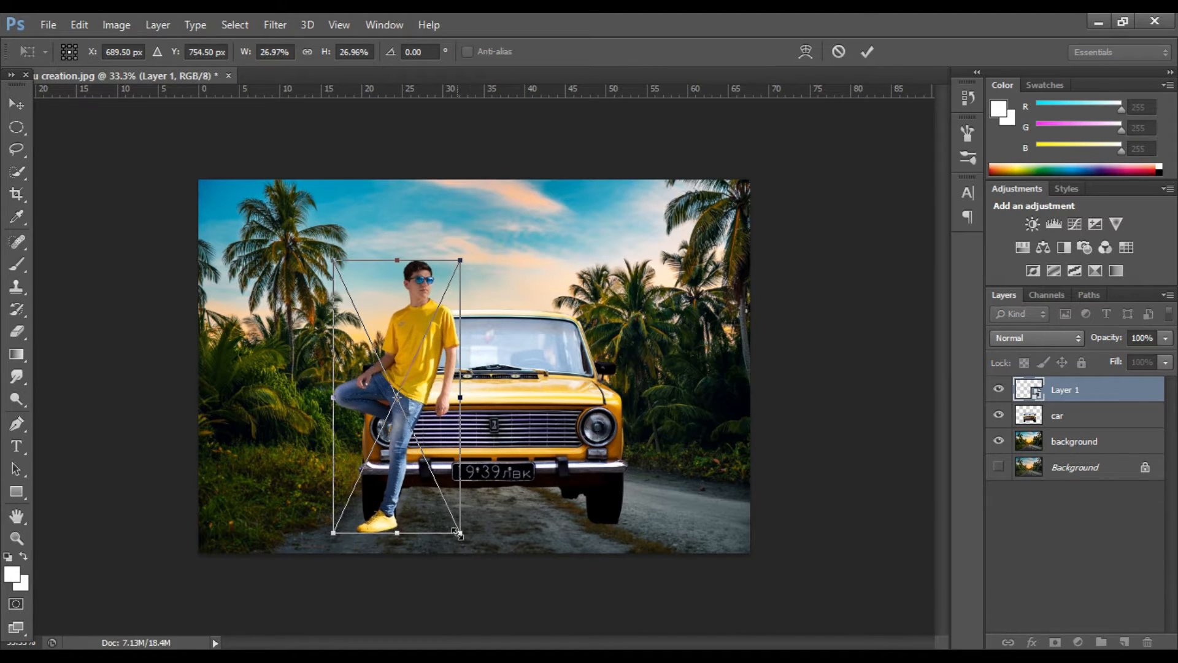
click(866, 52)
- Flip the man horizontally and move him in front of the car's right headlight
key(ctrl+t)
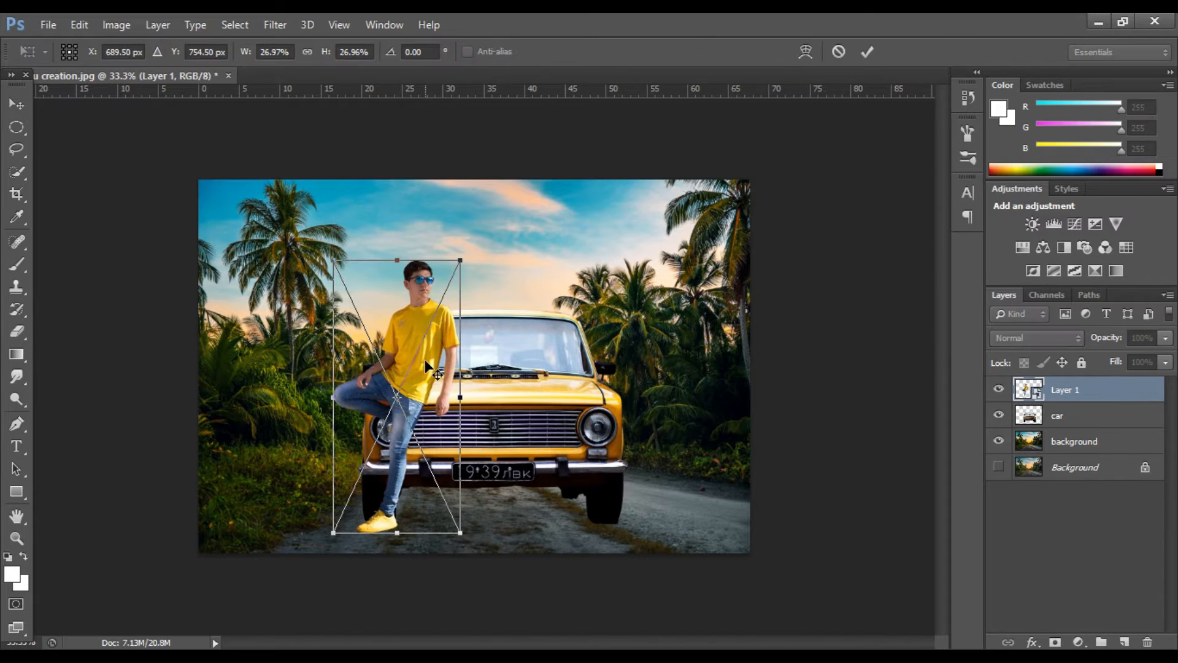
right_click(414, 334)
click(485, 575)
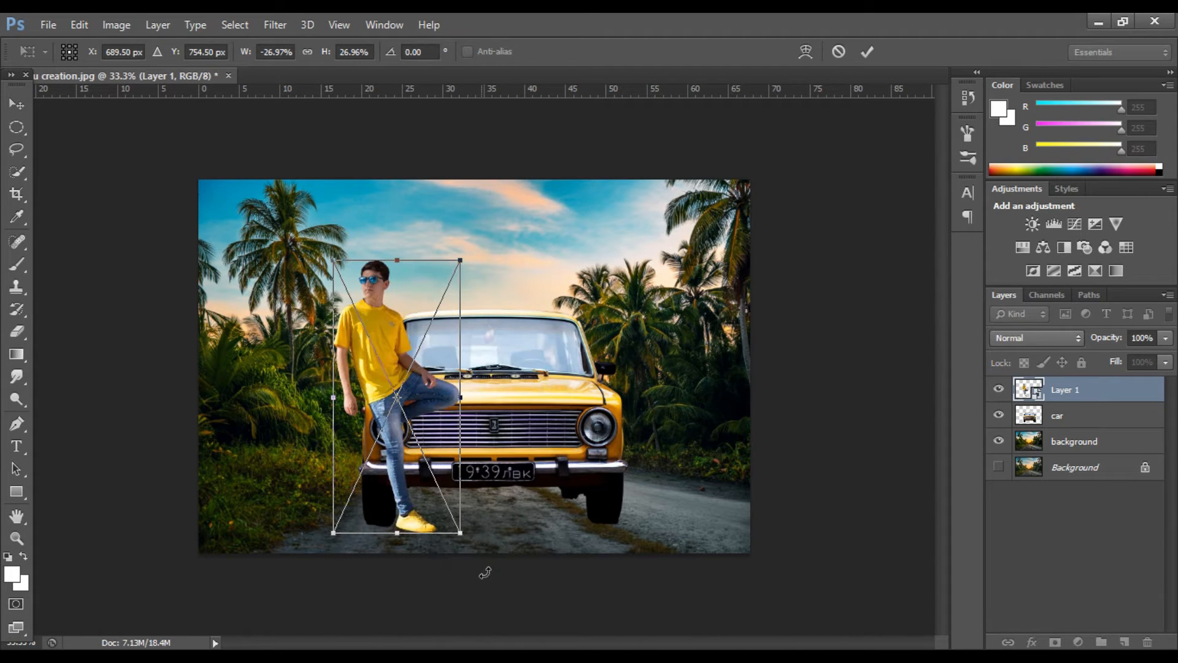
click(866, 52)
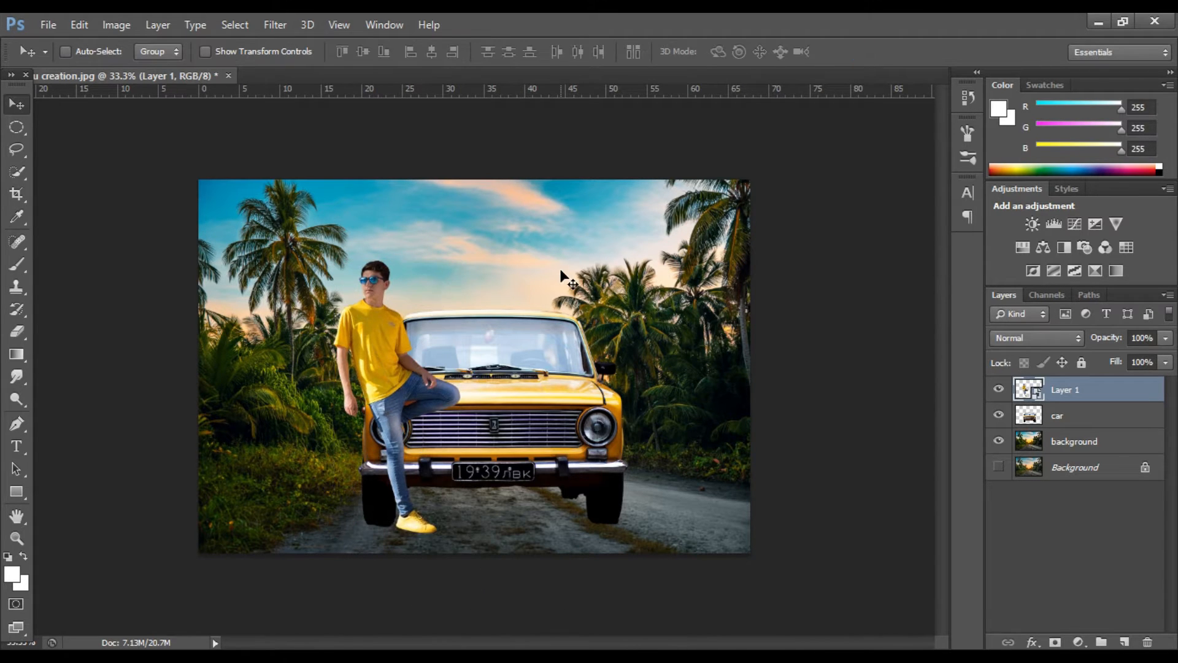
drag(399, 388, 594, 404)
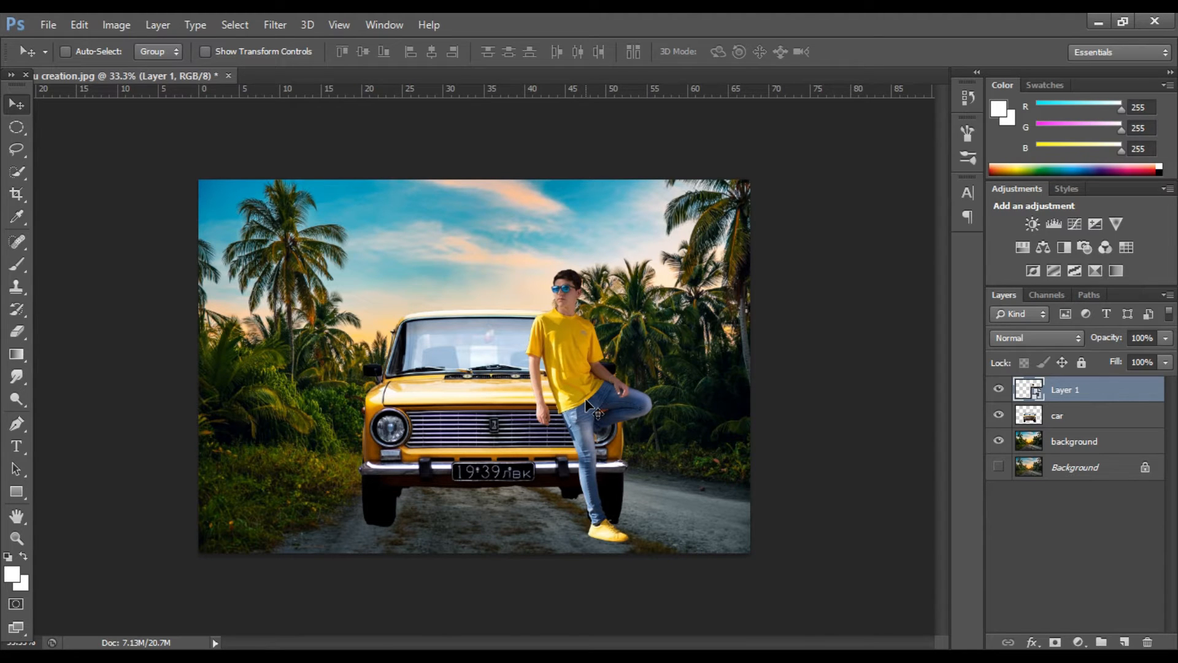
- Stretch the car layer slightly taller by raising its roof edge with Free Transform
click(1079, 421)
key(ctrl+t)
drag(494, 309, 494, 299)
click(867, 52)
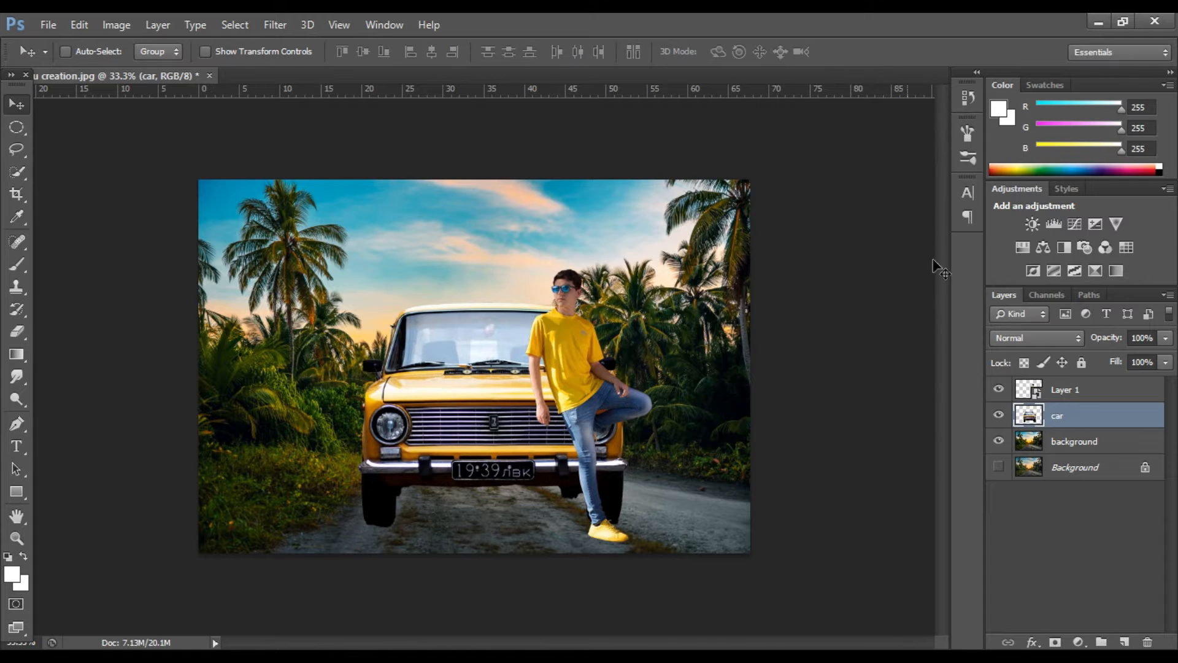
- Rasterize the man's smart object layer and rename it boy
click(1078, 390)
right_click(1078, 390)
click(1082, 396)
double_click(1082, 395)
text(boy)
key(Return)
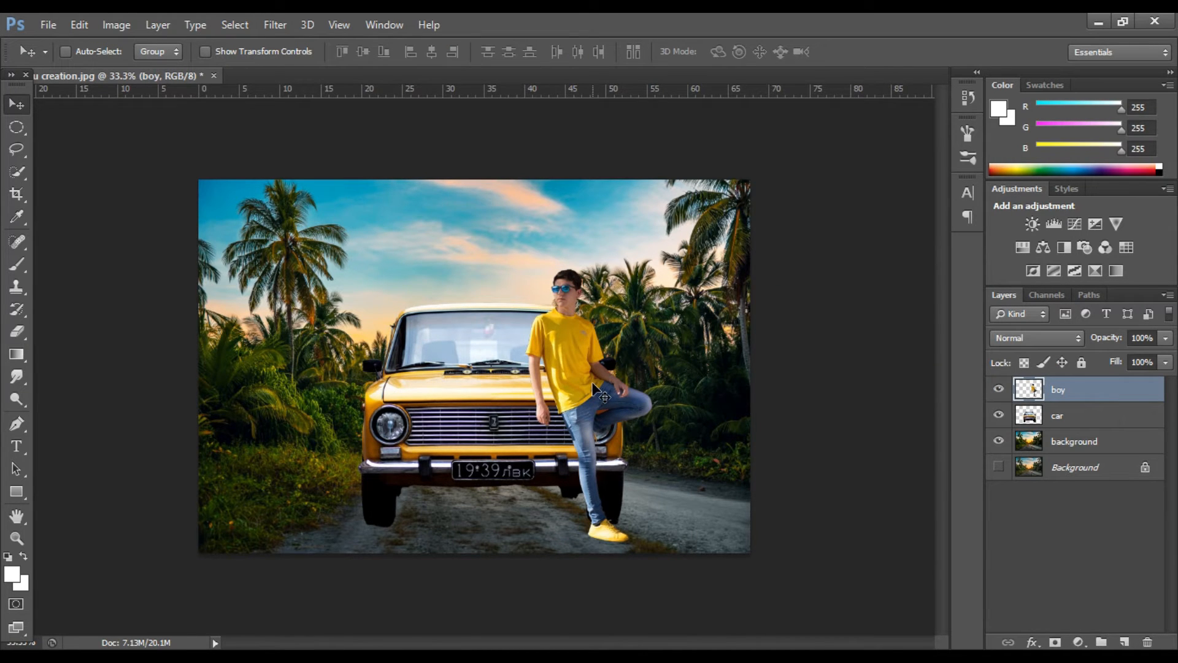
- Nudge the man slightly to the right so that he leans against the front of the car
key(ctrl+plus)
scroll(630, 397, down, 1)
drag(636, 389, 643, 388)
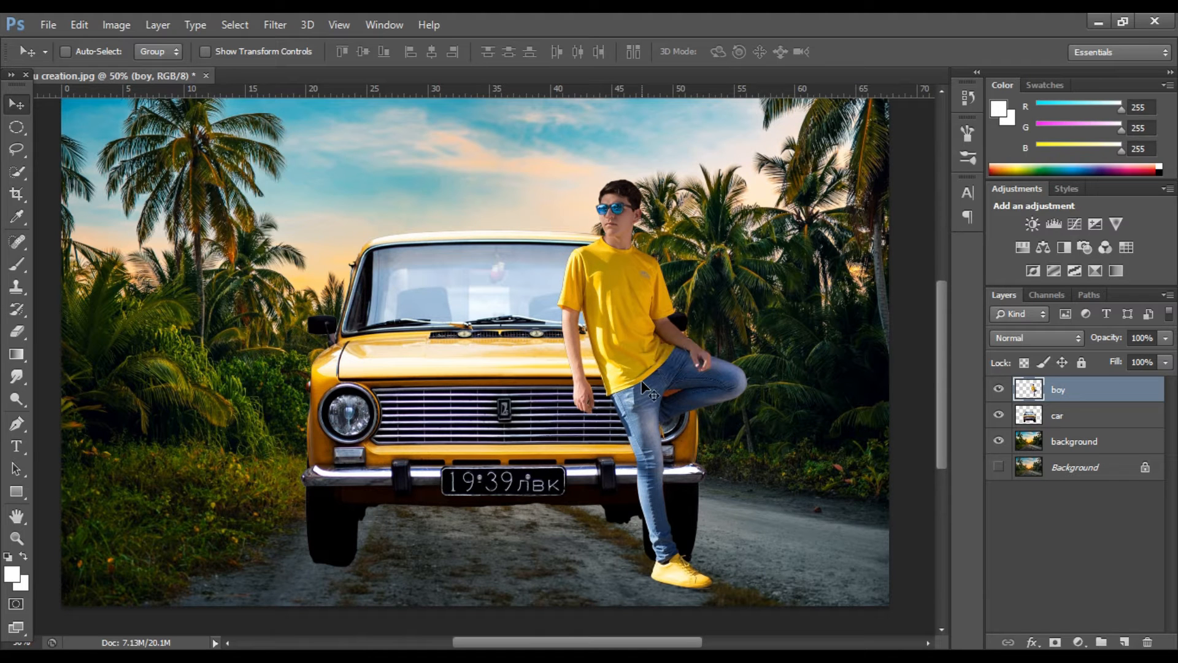
key(ctrl+minus)
key(ctrl+minus)
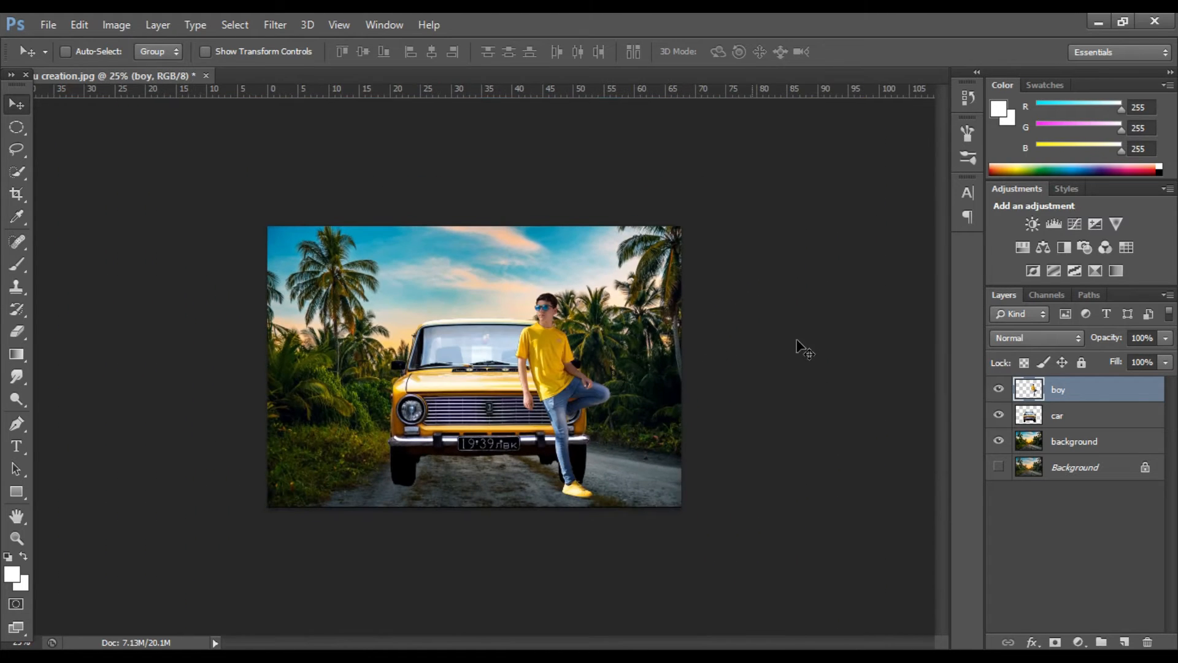
- Hide the boy layer and add a new empty layer directly beneath the car layer
click(999, 389)
click(1083, 416)
key(ctrl+shift+alt+n)
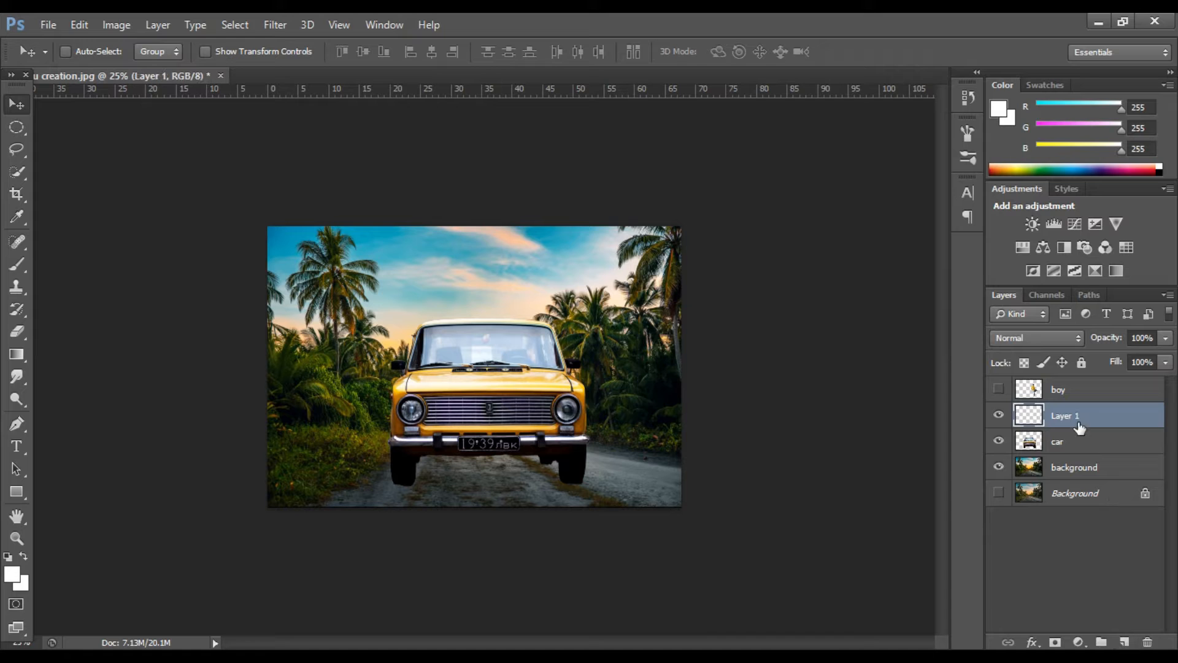
drag(1078, 451, 1077, 455)
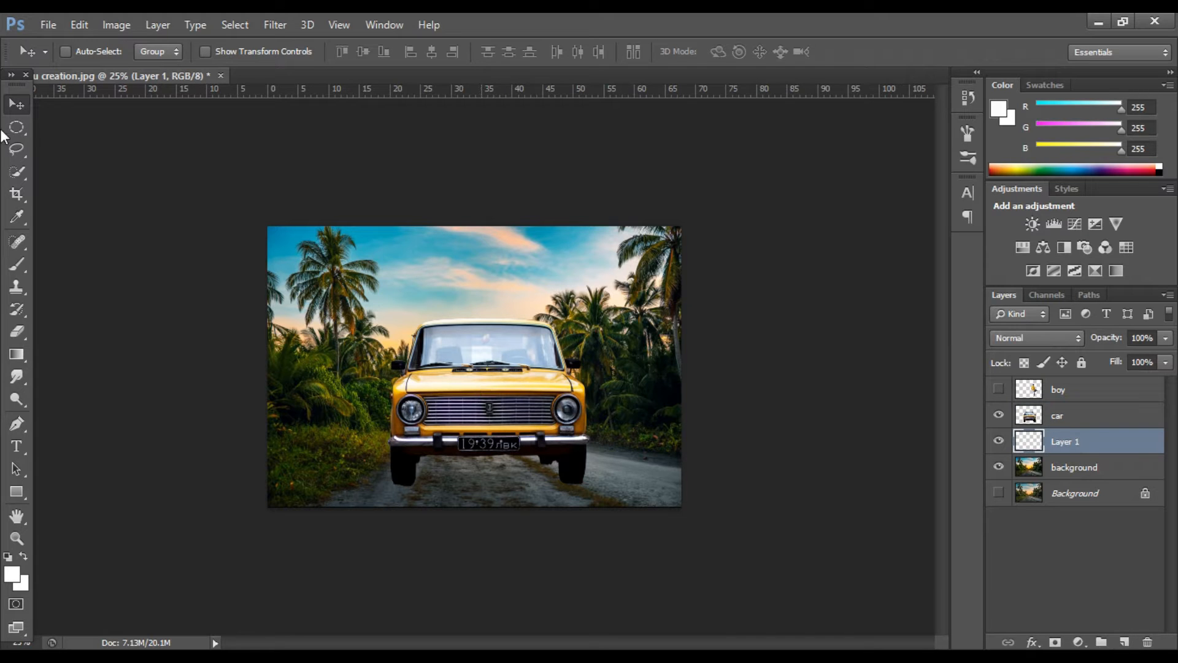
- Set up the Brush tool with black as the foreground colour and a soft round tip of 0% hardness
click(18, 265)
click(12, 574)
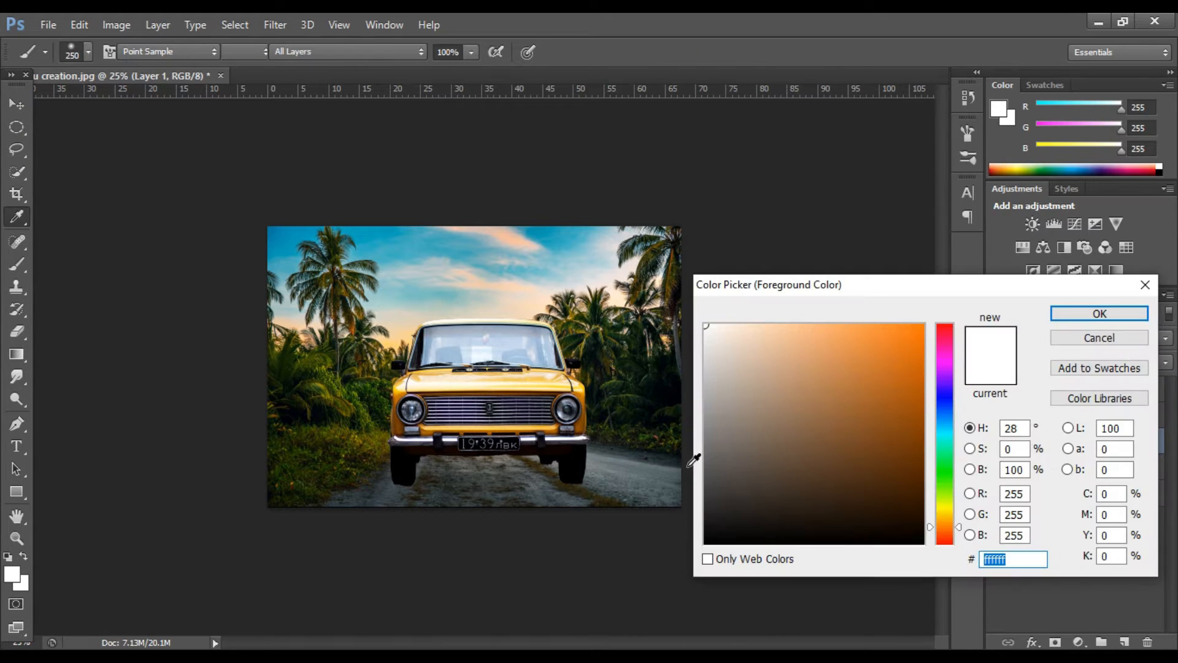
click(705, 543)
click(1098, 313)
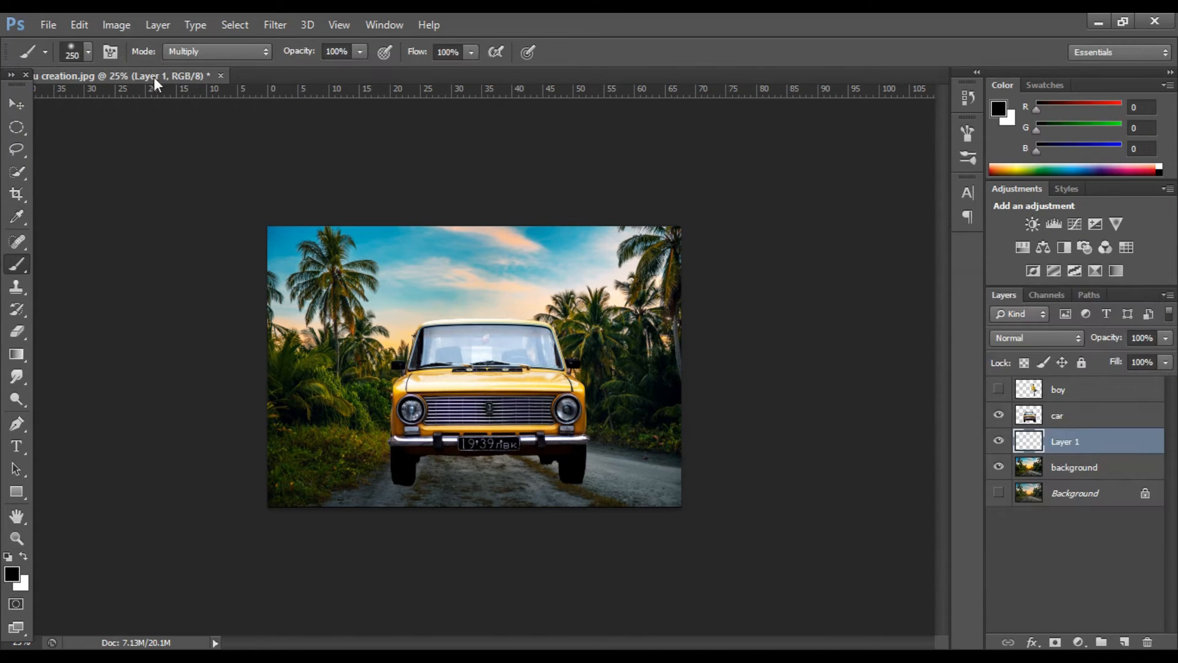
click(90, 50)
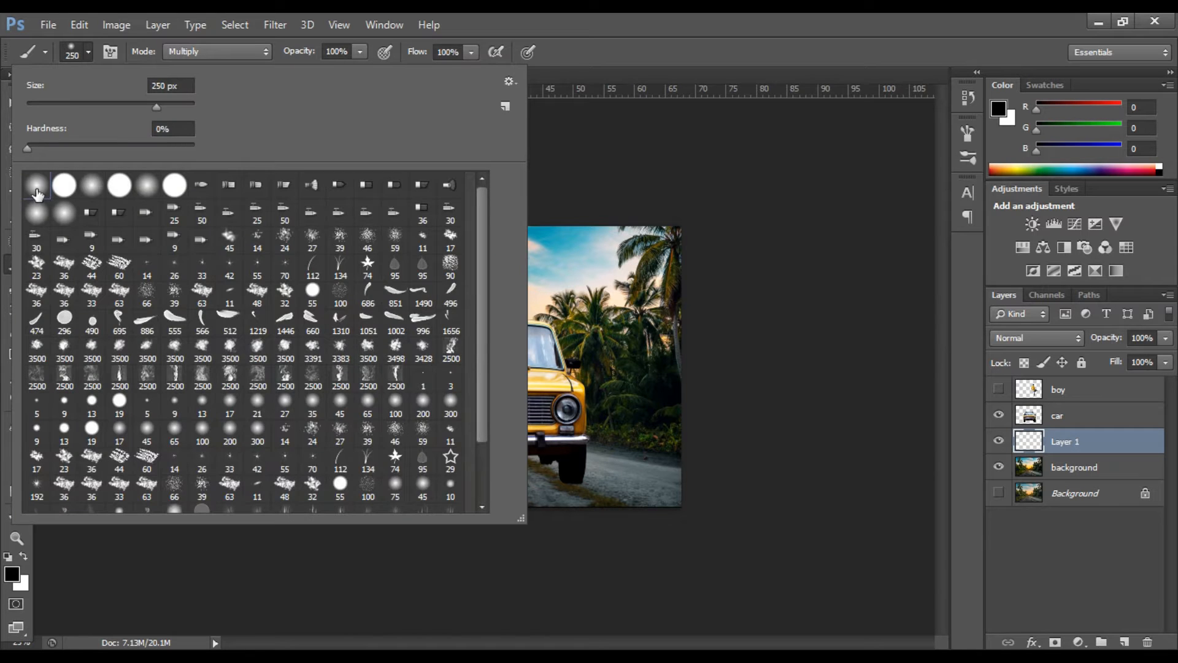
click(780, 180)
- Paint a soft black shadow on the road beneath the car, centred between its wheels
key(ctrl+plus)
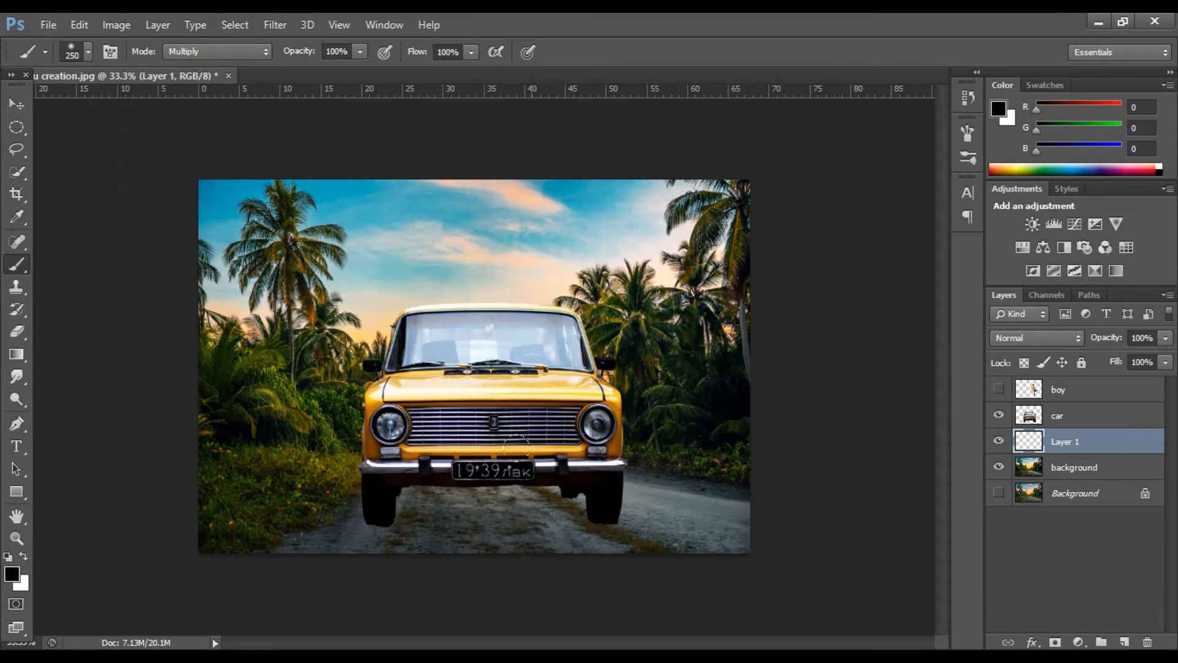
click(496, 539)
click(495, 539)
key(v)
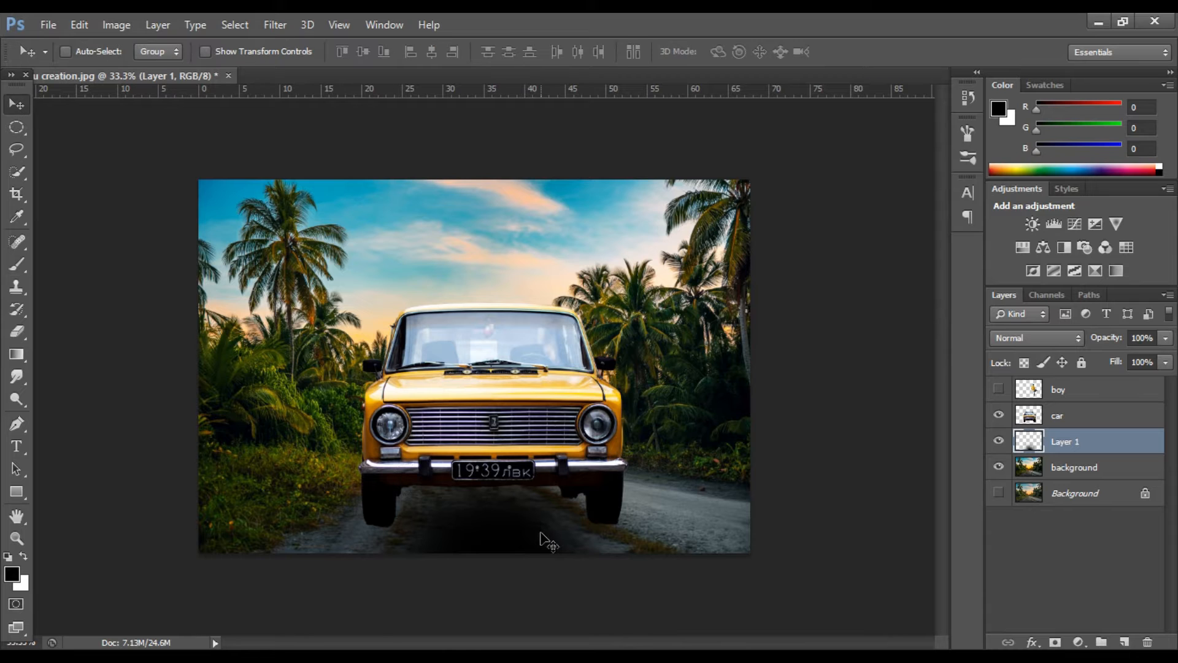
- Stretch the road shadow taller and wider to span the car's underside, and lower its layer opacity to 75%
key(ctrl+t)
drag(496, 353, 497, 258)
drag(703, 405, 771, 405)
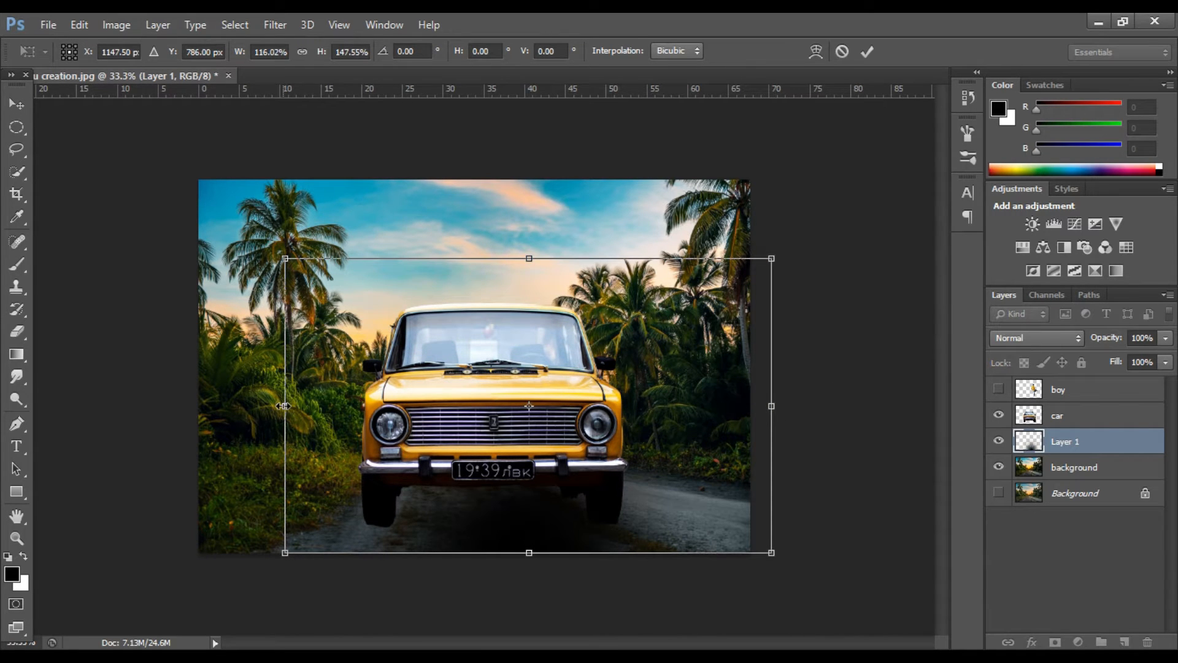
drag(282, 406, 200, 406)
drag(494, 526, 506, 526)
drag(788, 407, 723, 400)
mouse_move(489, 519)
mouse_down()
mouse_move(508, 523)
mouse_move(502, 508)
mouse_move(510, 518)
mouse_up()
click(867, 53)
click(1165, 337)
drag(1165, 356, 1144, 357)
- Soften the lower edge of the road shadow with the Eraser at 47% opacity
key(e)
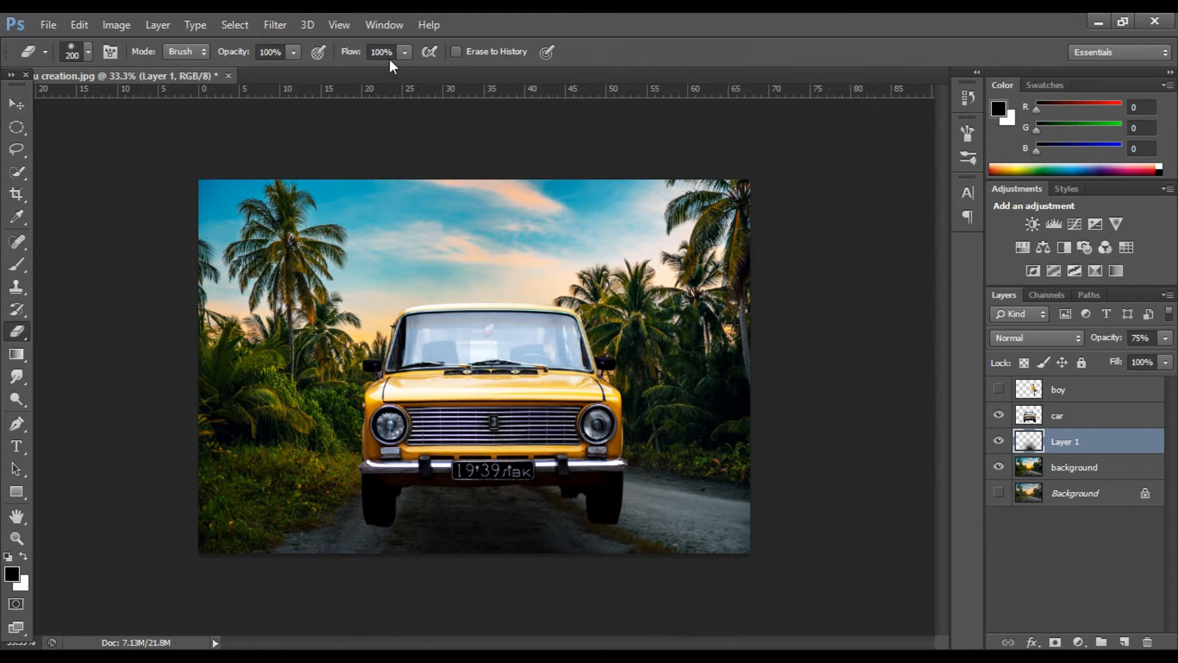
click(293, 52)
drag(273, 76, 247, 75)
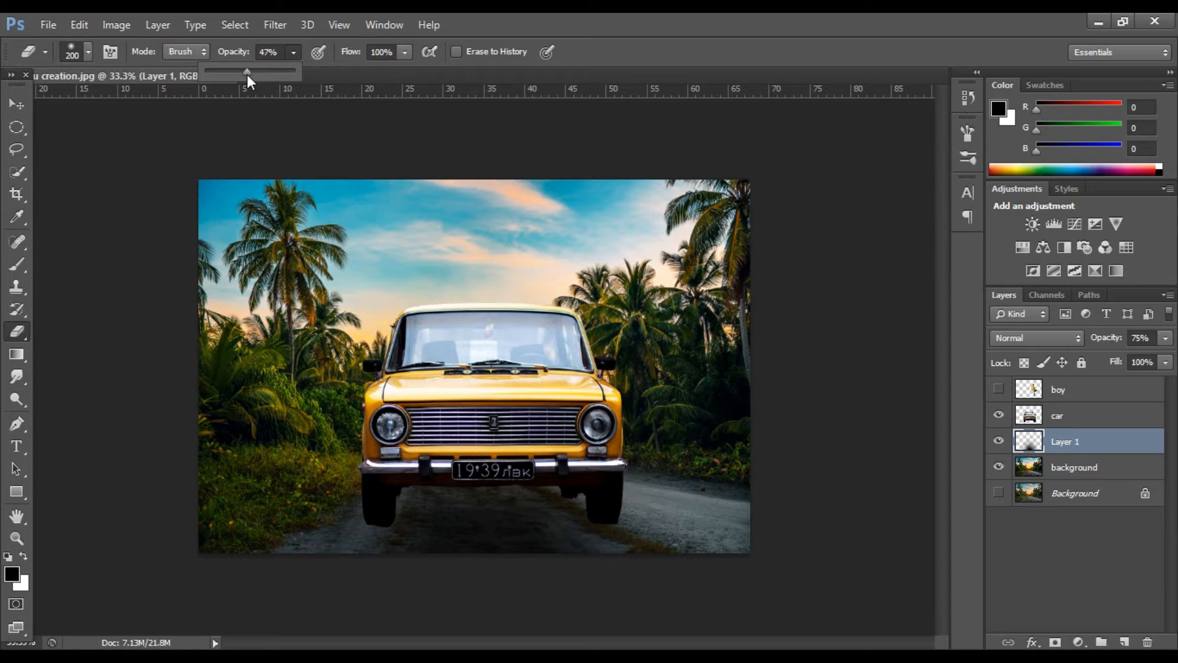
drag(626, 564, 408, 555)
- Set the road shadow layer's opacity to 90% and erase a little more of its lower edge near the right wheel
click(1165, 338)
drag(1161, 357, 1164, 365)
click(609, 563)
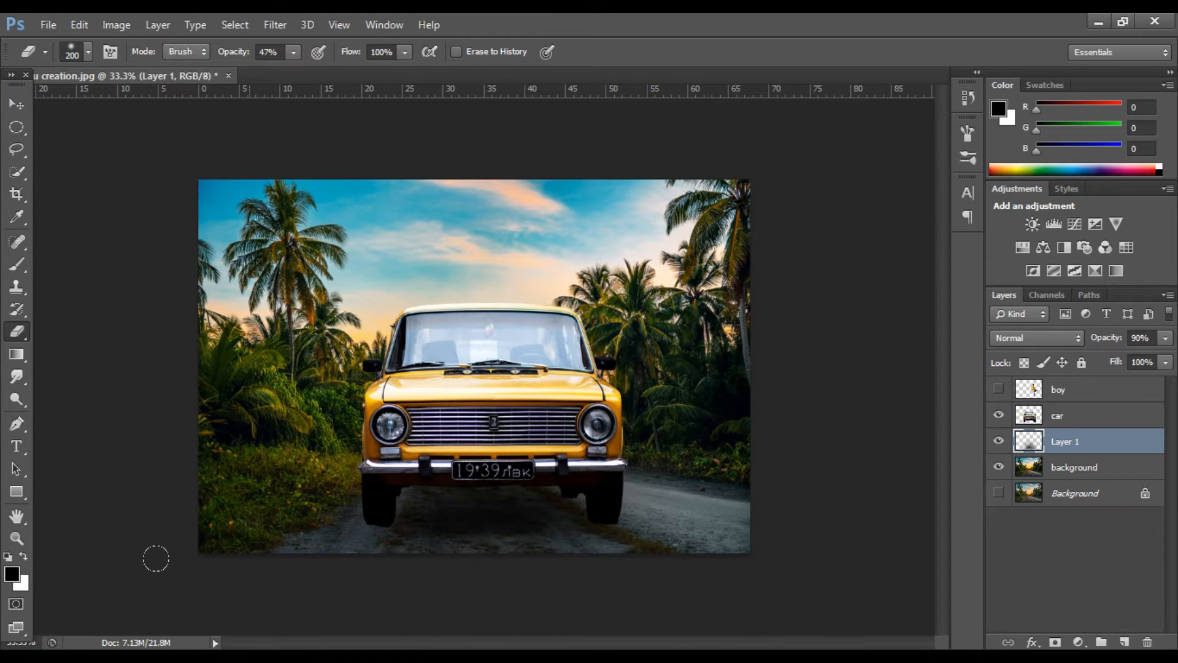
click(17, 104)
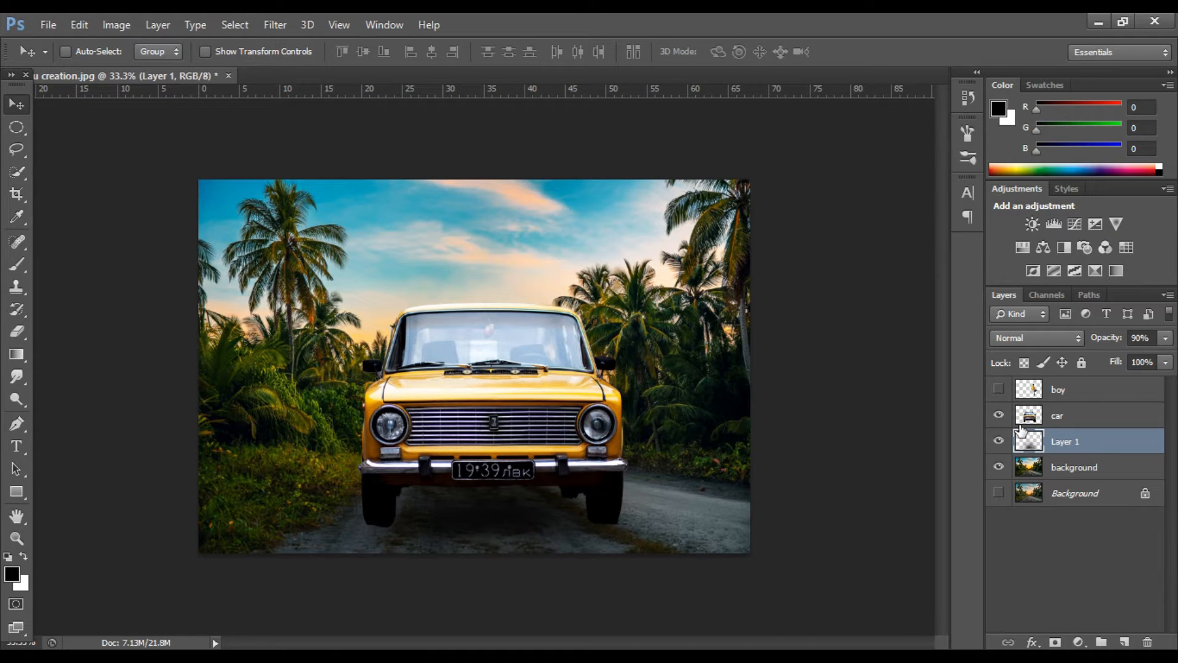
- Show the boy layer again and add a new empty layer directly above the car layer
click(998, 389)
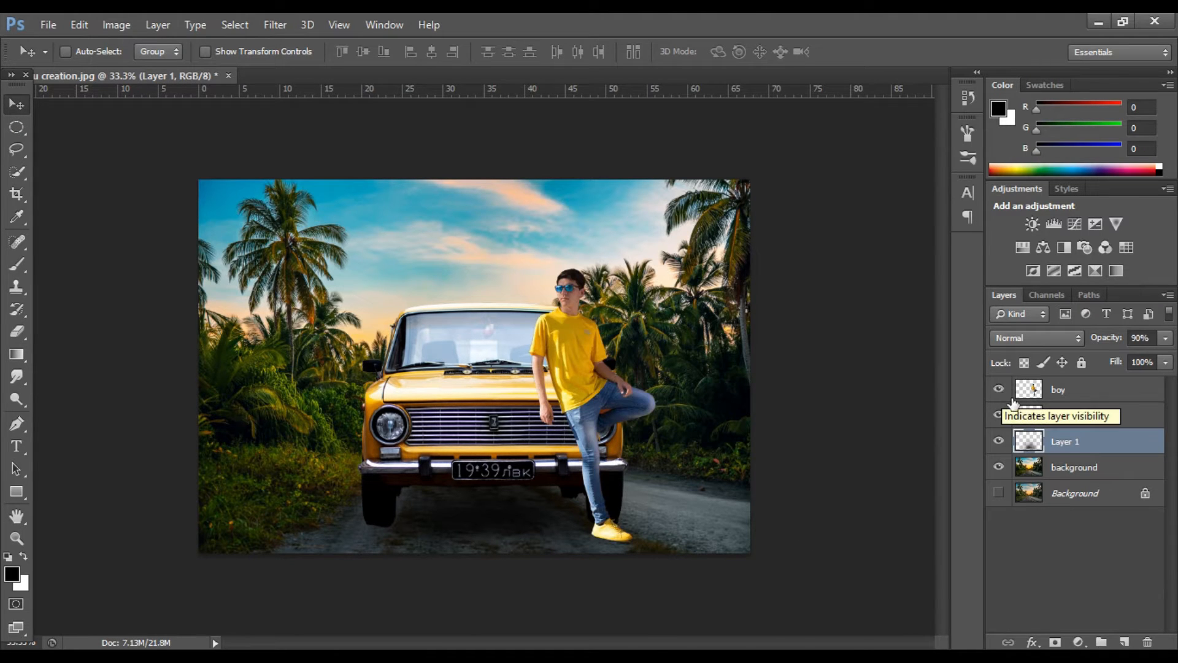
click(1094, 415)
click(1124, 641)
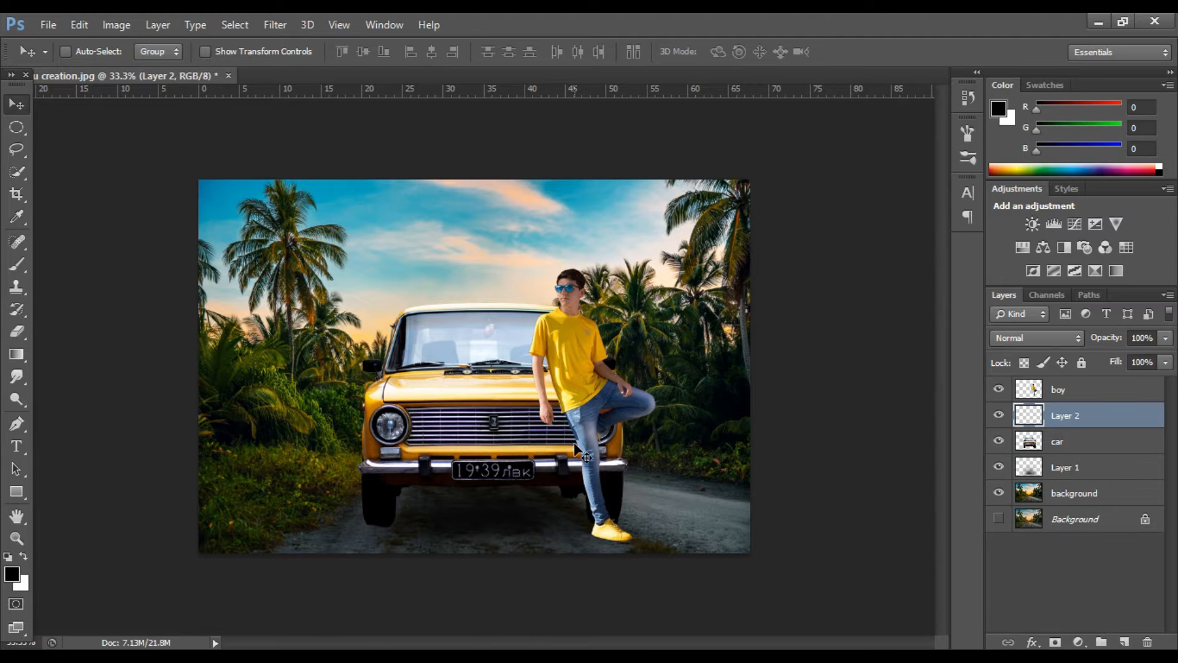
- Paint a soft black contact shadow on the car along the man's arm, torso and thigh with a smaller Multiply brush
key(b)
key(bracketleft)
key(ctrl+plus)
scroll(583, 371, down, 4)
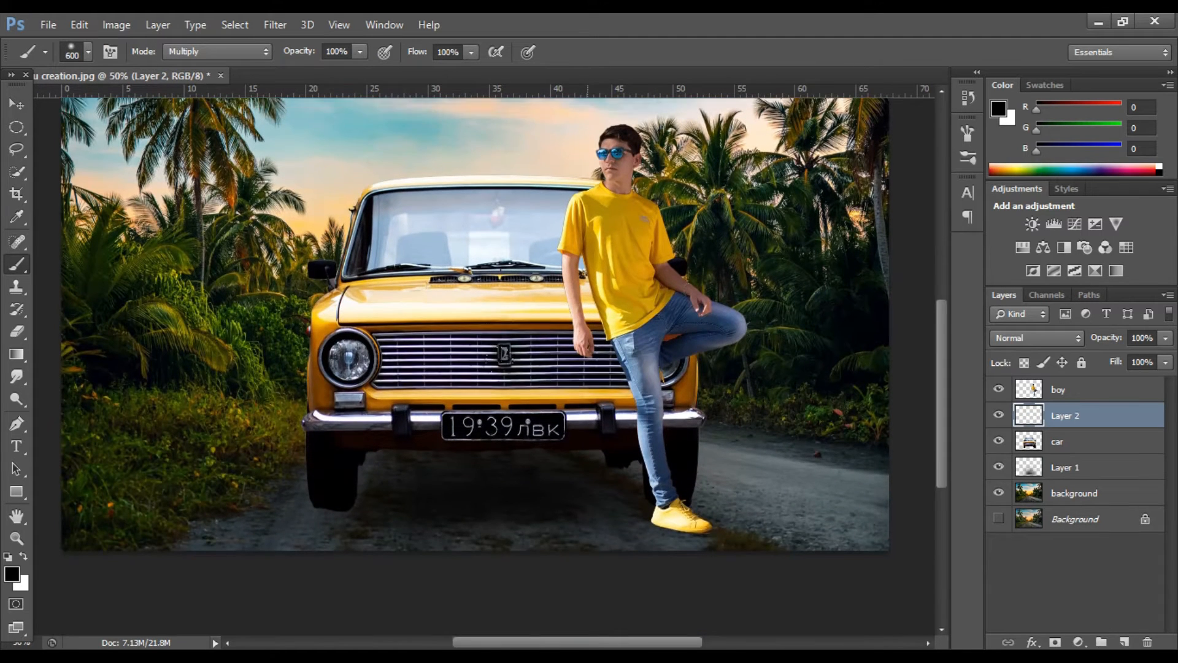
drag(580, 285, 575, 244)
drag(568, 190, 571, 197)
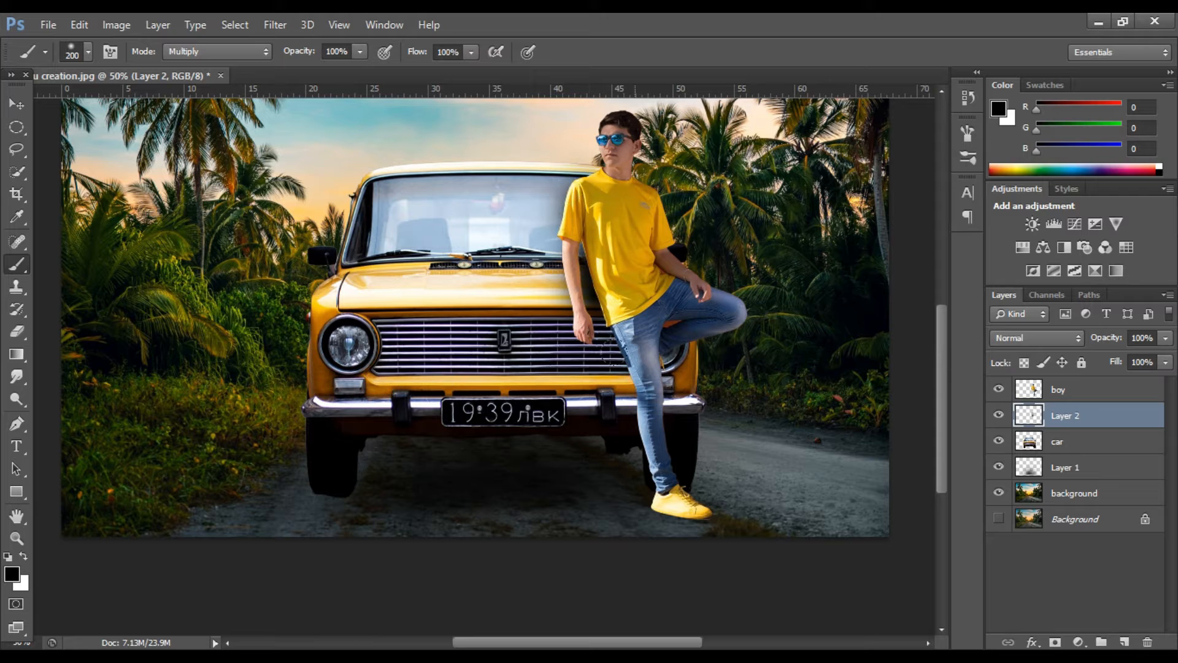
mouse_move(614, 322)
mouse_down()
mouse_move(639, 347)
mouse_move(627, 379)
mouse_move(619, 348)
mouse_move(631, 367)
mouse_move(625, 338)
mouse_up()
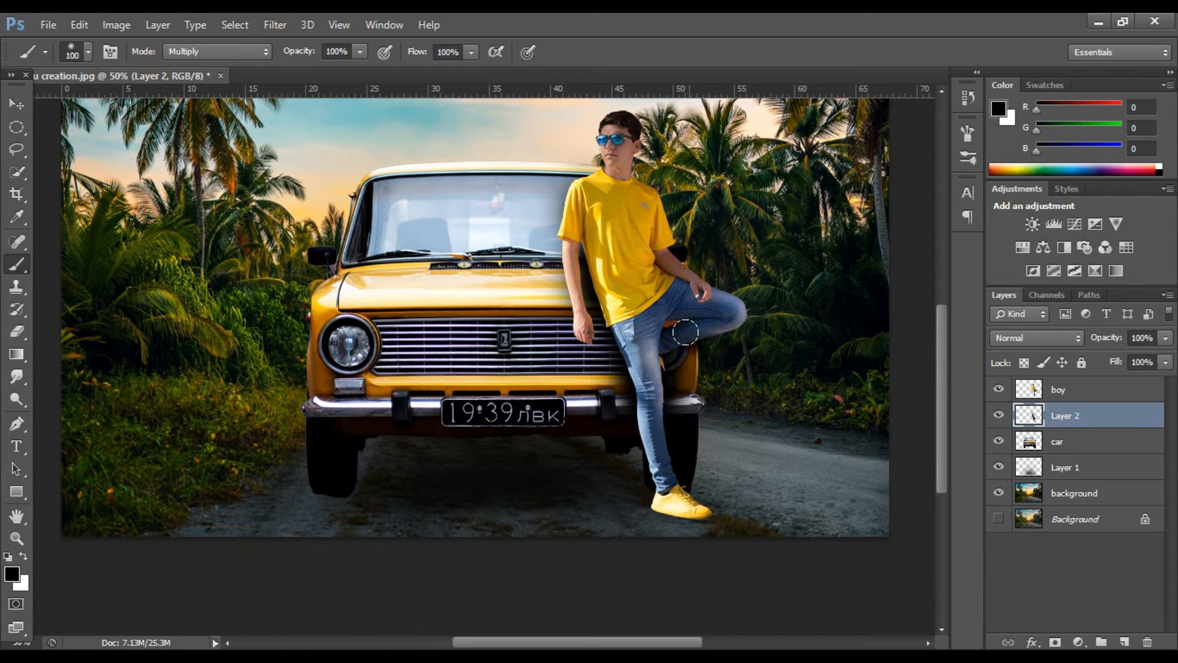
- Try another shadow stroke on the car beside the man's arm and undo the last brush strokes
mouse_move(589, 239)
mouse_down()
mouse_move(570, 197)
mouse_move(580, 186)
mouse_move(570, 244)
mouse_up()
key(ctrl+alt+z)
key(ctrl+alt+z)
key(ctrl+alt+z)
key(ctrl+alt+z)
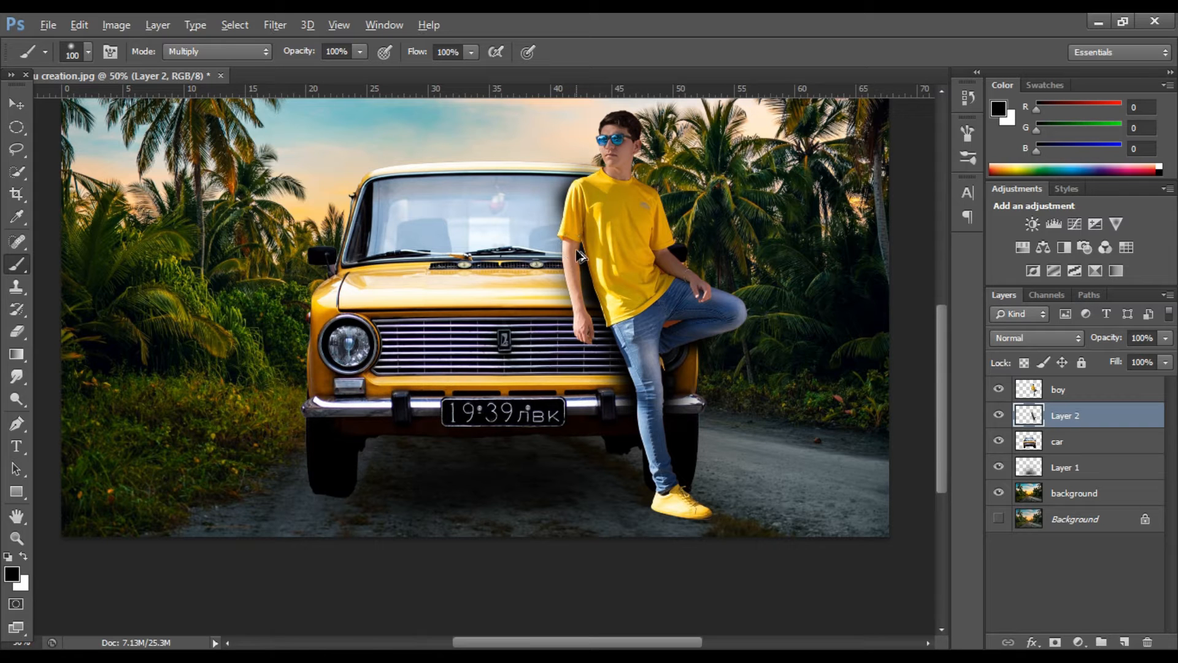
- Lower the opacity of the man's contact shadow layer to 93%
key(ctrl+minus)
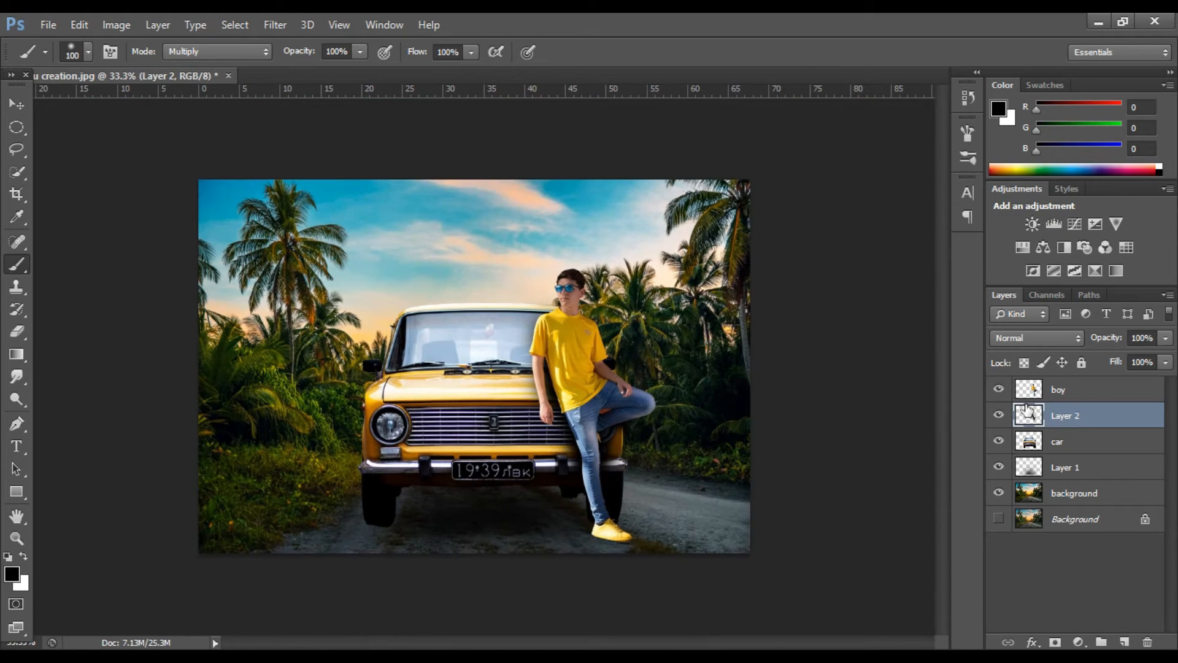
click(1160, 341)
drag(1162, 356, 1156, 357)
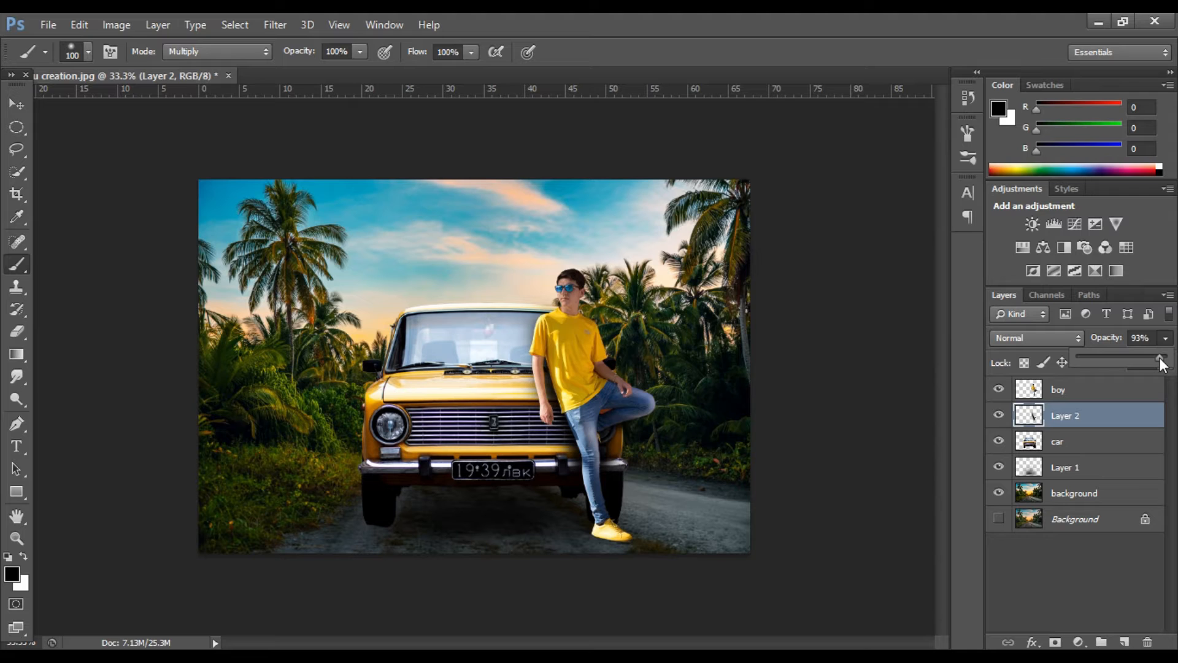
- Add a new layer and paint a broad soft shadow over the windscreen and hood beside the man at 65% brush opacity, enlarging the brush to 400 px
click(1127, 641)
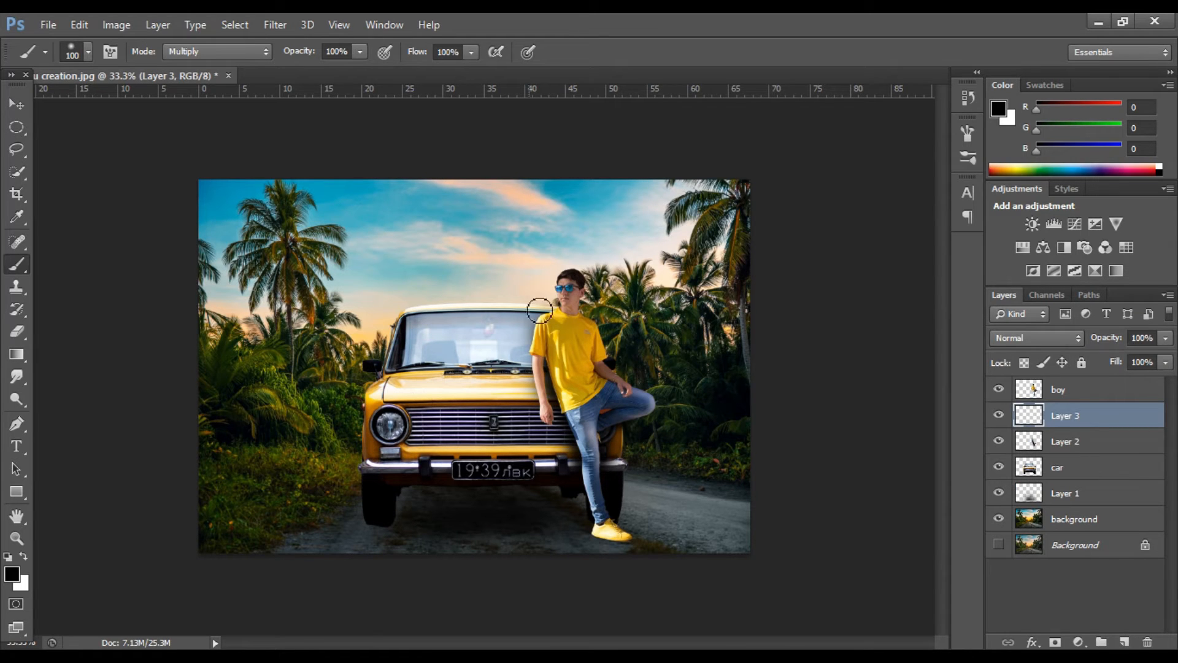
key(6)
key(5)
mouse_move(542, 327)
mouse_down()
mouse_move(542, 352)
mouse_move(485, 335)
mouse_up()
key(bracketright)
key(bracketright)
key(bracketright)
key(bracketright)
drag(525, 293, 631, 349)
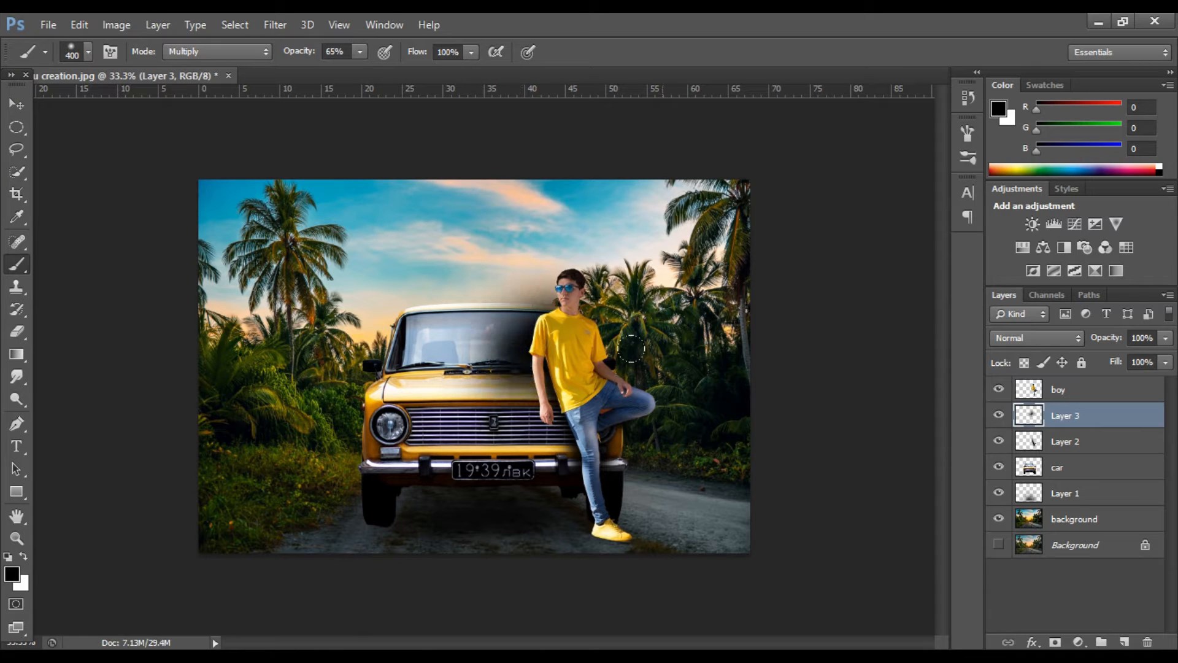
- Erase the shadow spill in the sky above the car roof and lower the broad shadow layer's opacity to 53%
key(e)
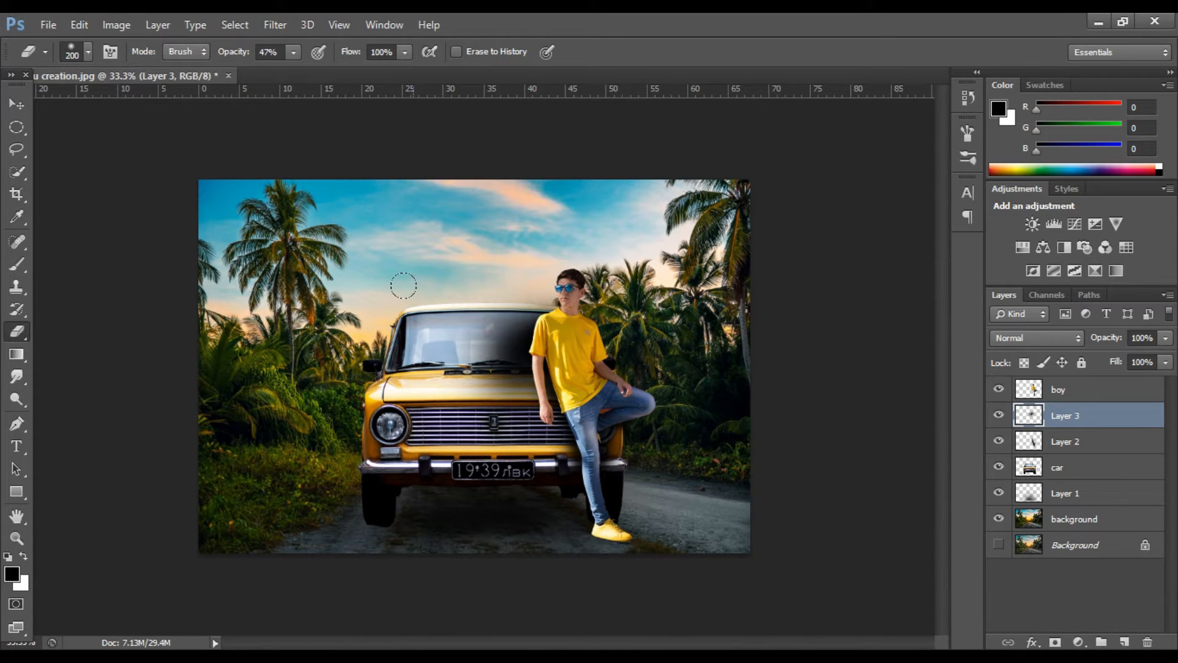
drag(1165, 337, 1125, 362)
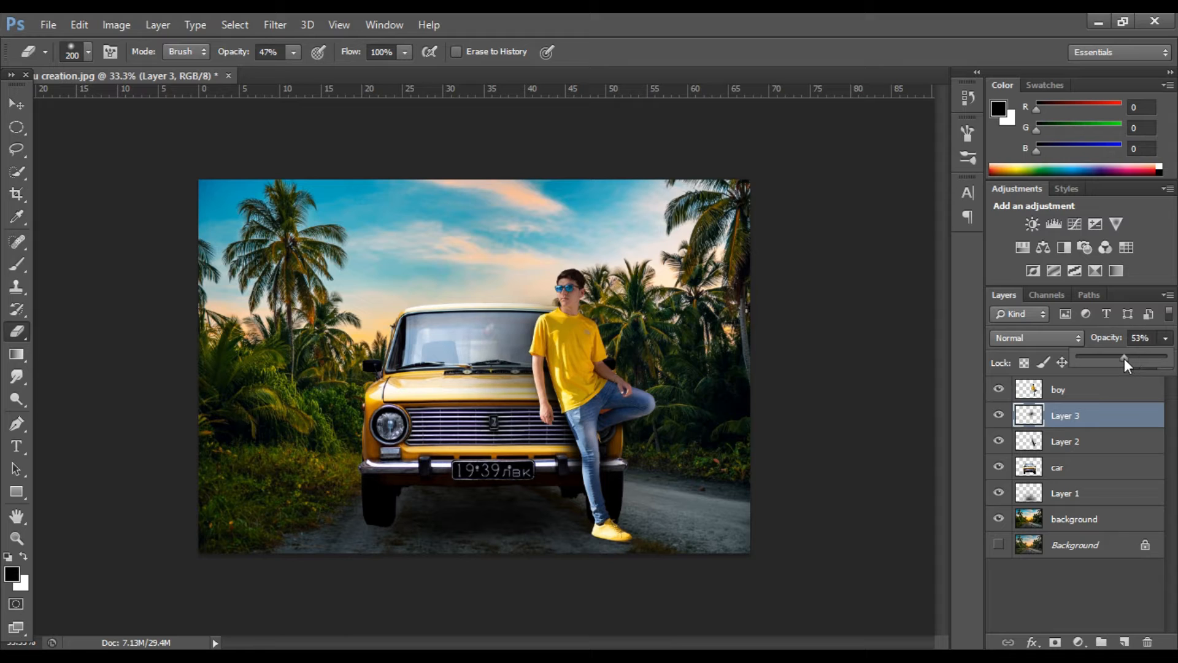
- Add a layer beneath the car and paint a soft black dab under the man's shoe with a 300 px brush at 51% opacity
click(1125, 640)
drag(1089, 417, 1090, 519)
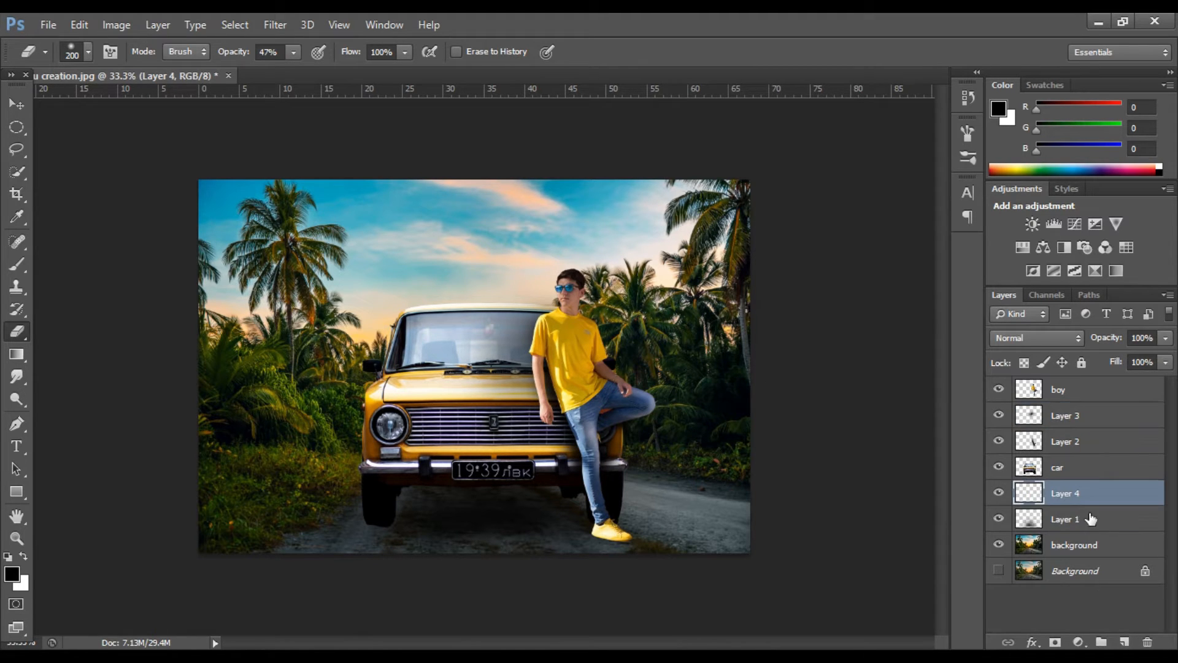
click(603, 538)
click(17, 264)
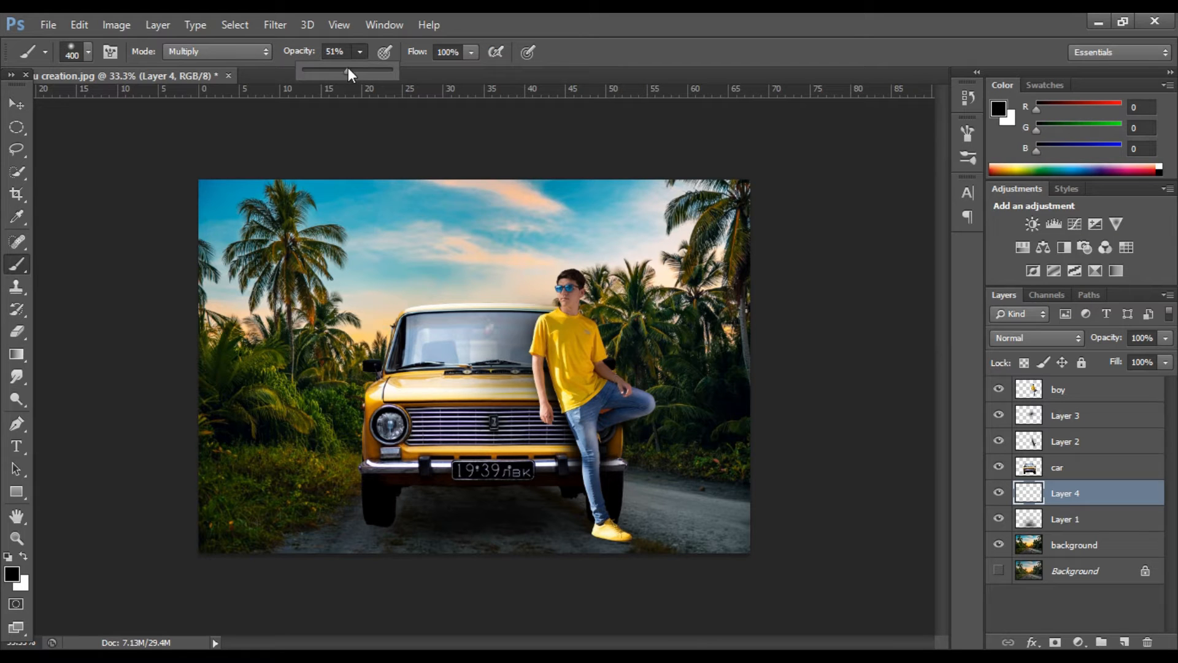
click(578, 532)
click(581, 526)
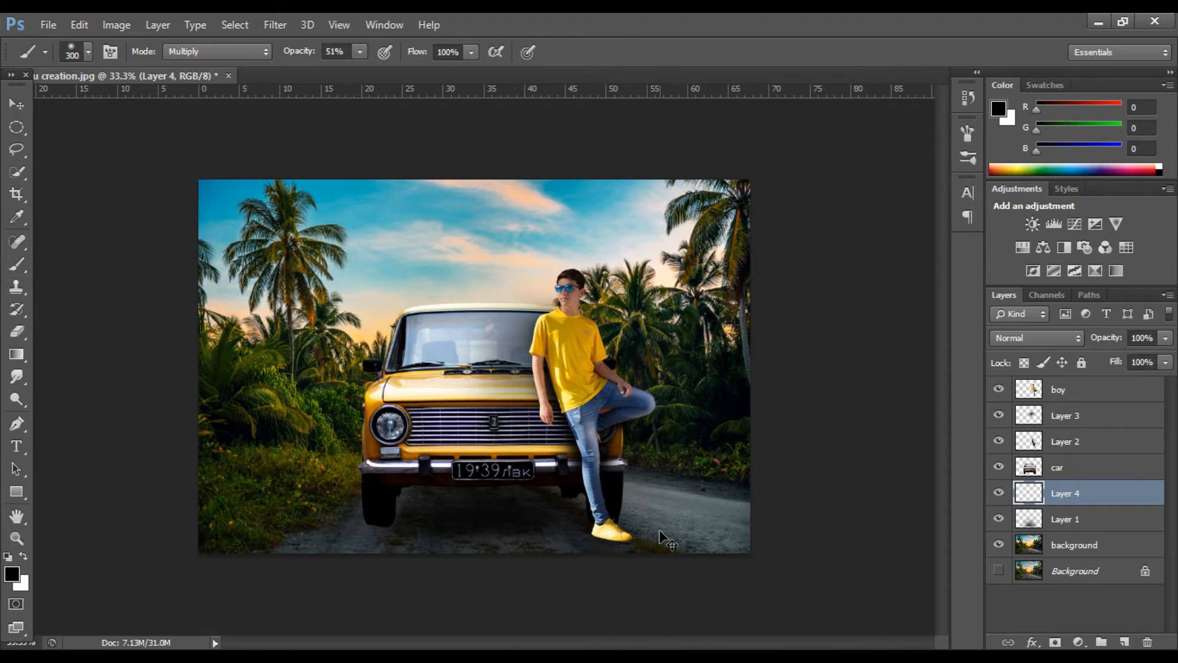
- Squash the shoe's shadow dab to about 35% height with Free Transform and merge it into the ground shadow layer below
key(ctrl+t)
drag(614, 475, 613, 523)
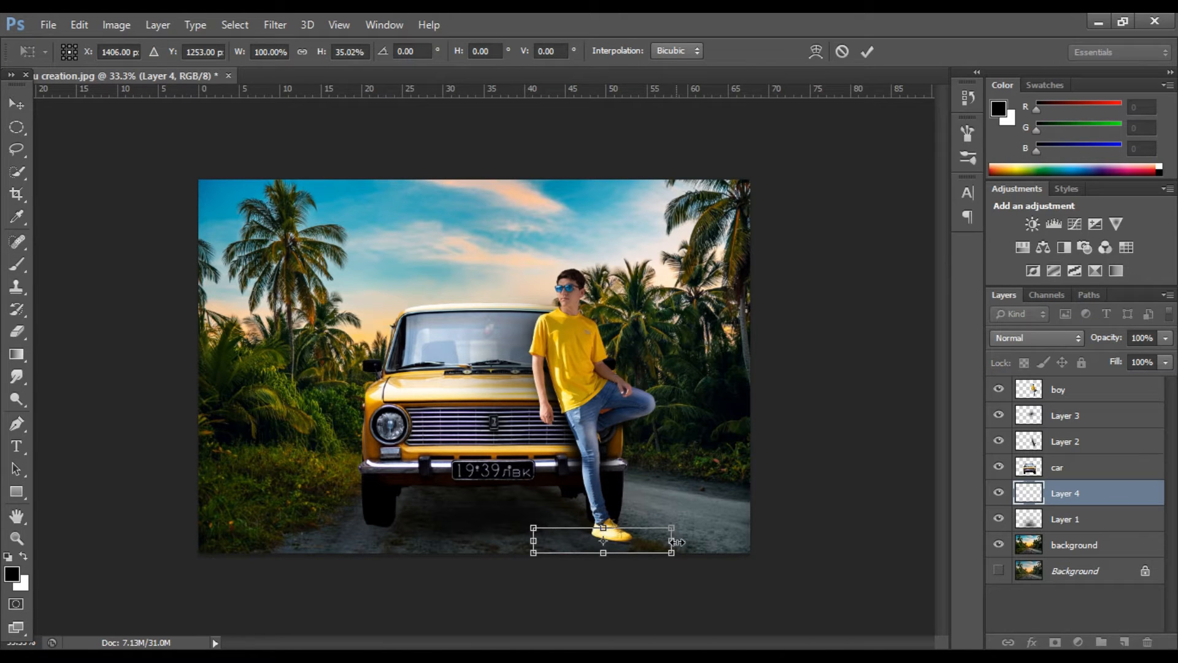
click(867, 52)
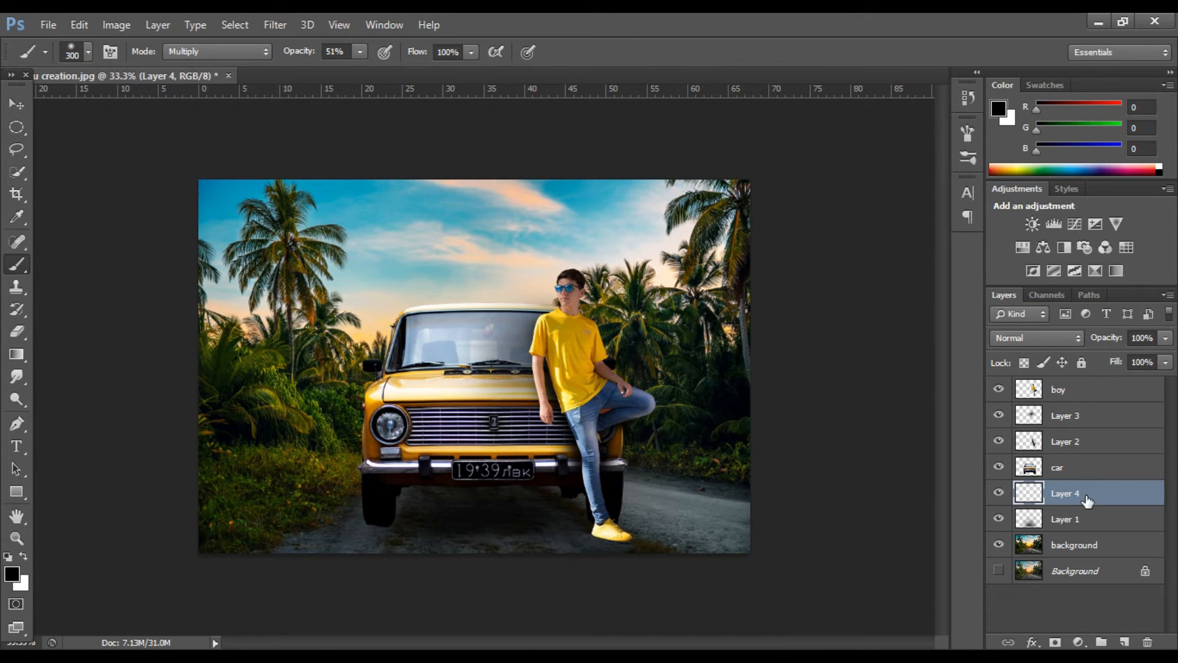
key(ctrl+e)
- Add another layer and paint a darker shadow dab under the shoe at 100% brush opacity
click(1125, 641)
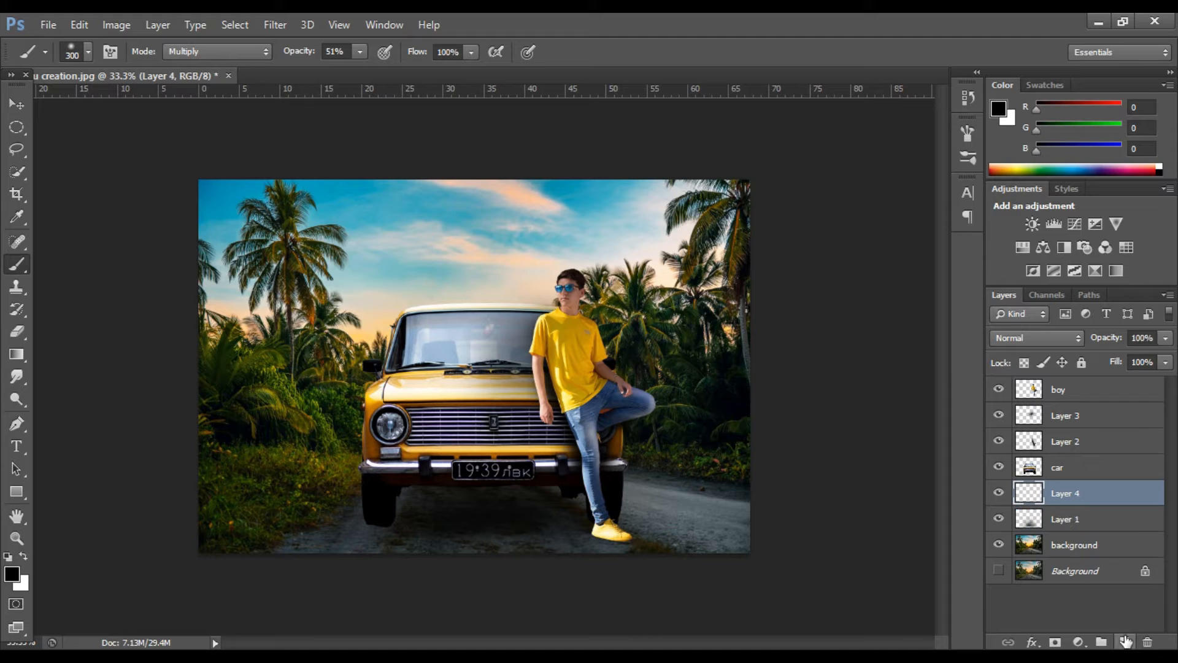
click(360, 51)
click(582, 520)
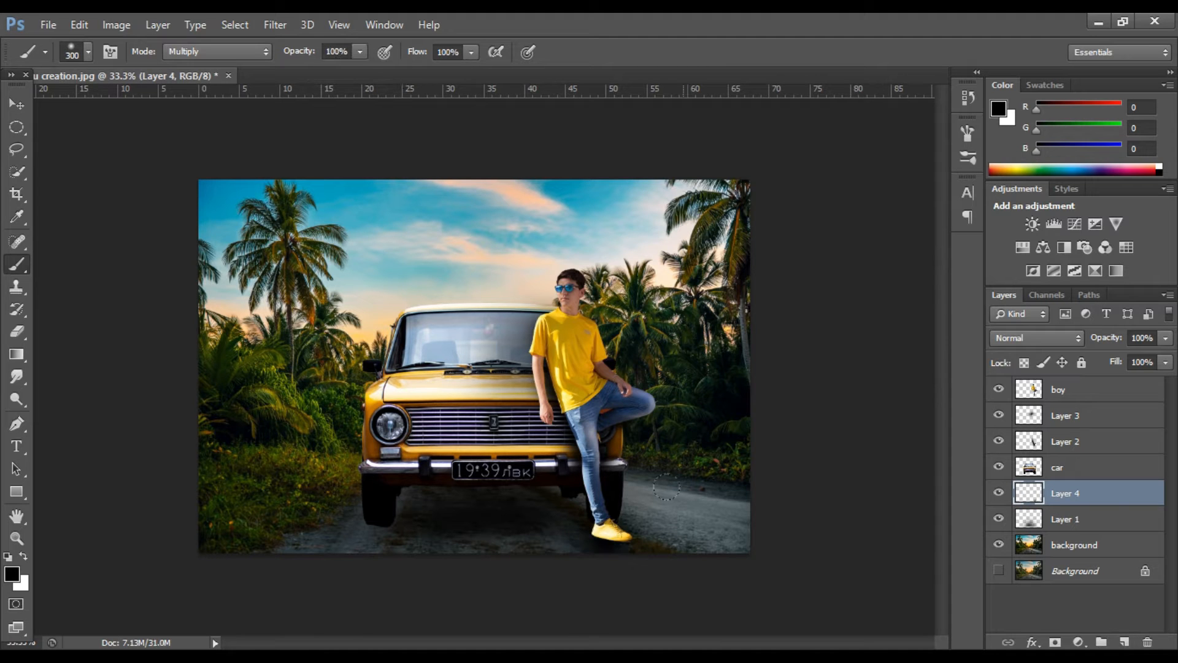
- Transform the new dab to about 132% width and 44% height, rotate it about 15.6°, and place it under the shoe
key(ctrl+t)
drag(606, 468, 607, 515)
drag(681, 535, 699, 535)
drag(537, 534, 514, 535)
drag(643, 496, 656, 504)
drag(625, 547, 619, 549)
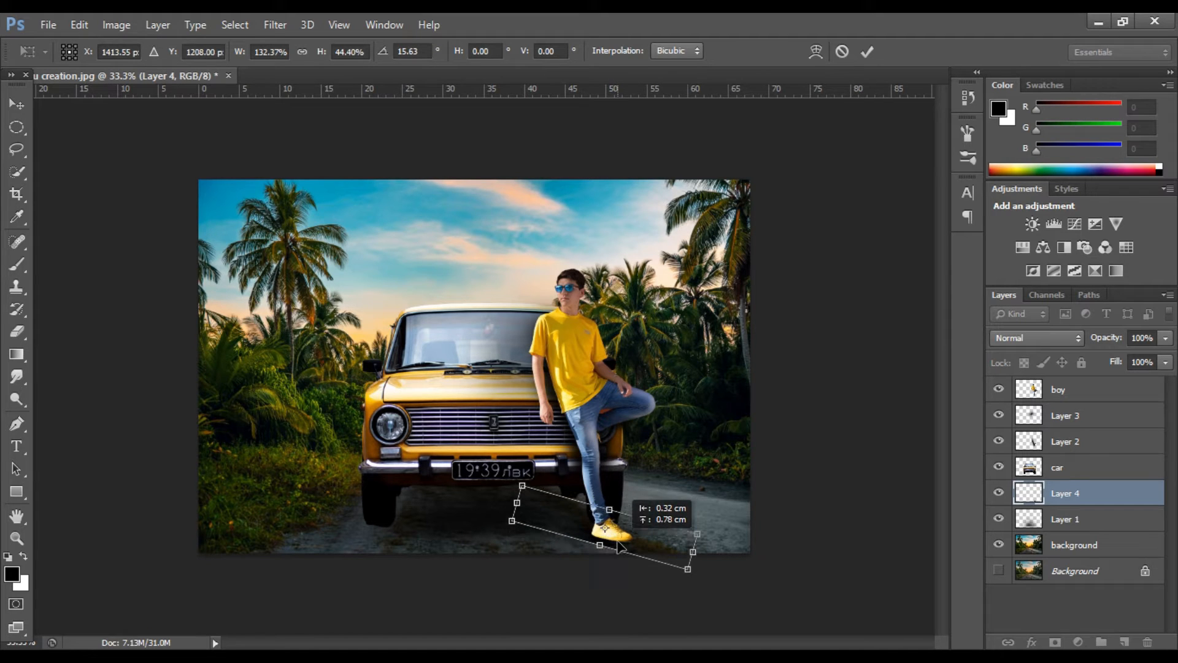
click(870, 49)
key(b)
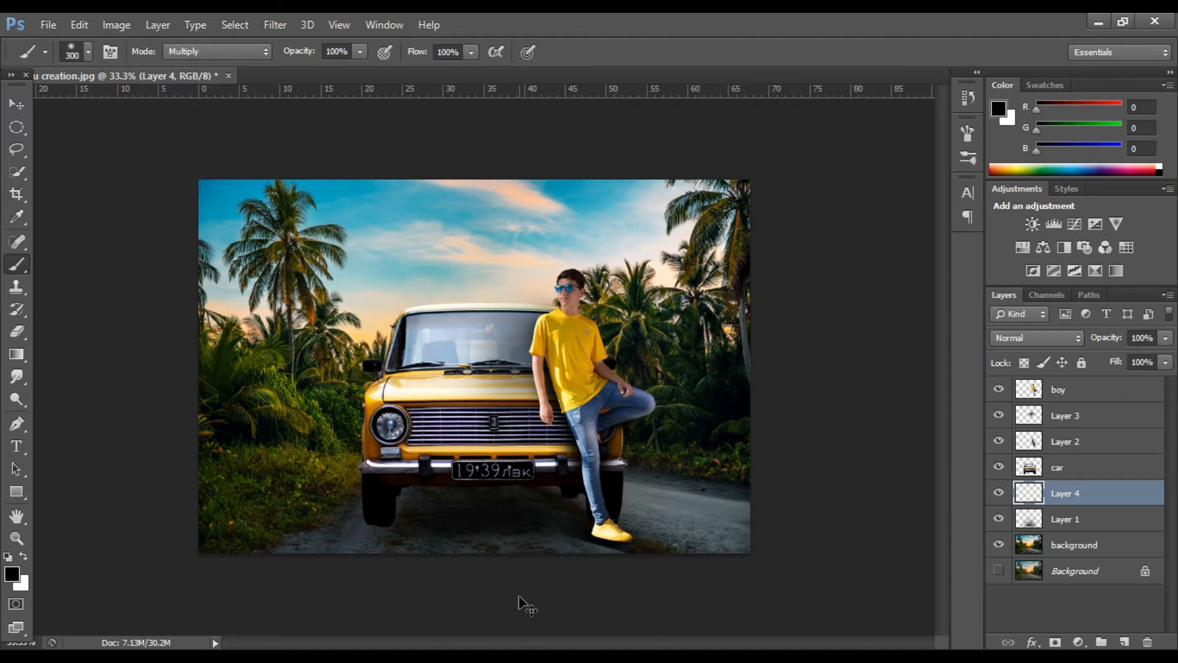
- Erase the excess shadow around the shoe on the road with the Eraser at 79% opacity
key(ctrl+plus)
key(ctrl+plus)
scroll(486, 510, down, 4)
key(e)
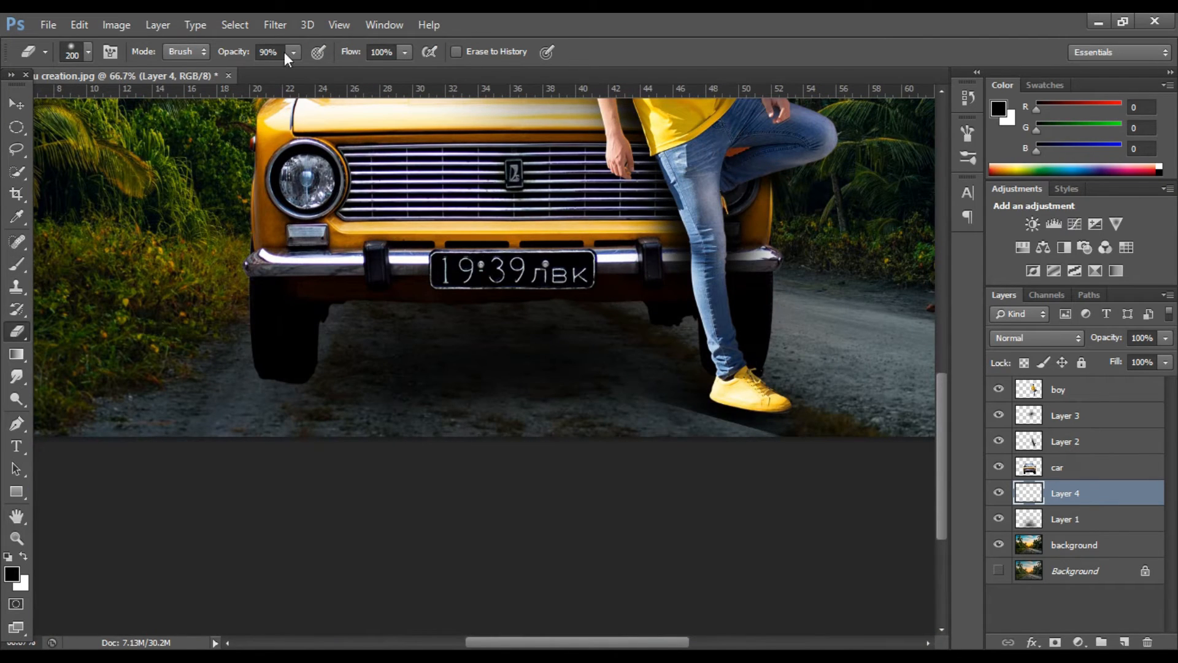
click(293, 52)
mouse_move(712, 418)
mouse_down()
mouse_move(792, 434)
mouse_move(722, 421)
mouse_move(748, 424)
mouse_up()
click(16, 103)
key(e)
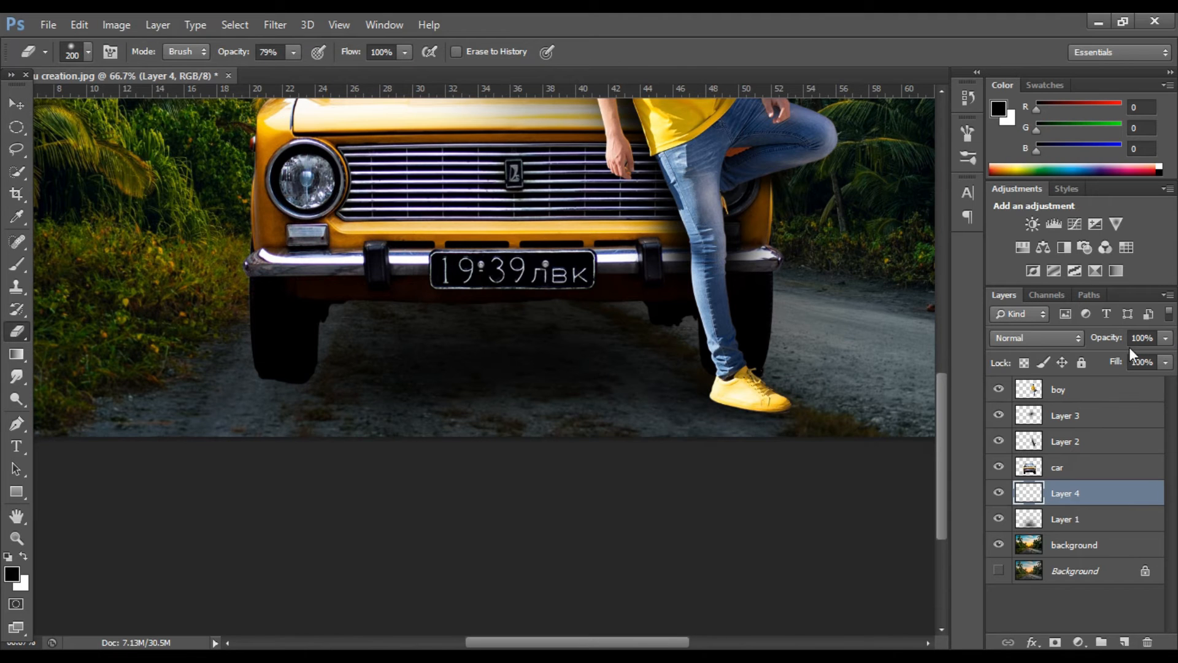
key(ctrl+minus)
key(ctrl+minus)
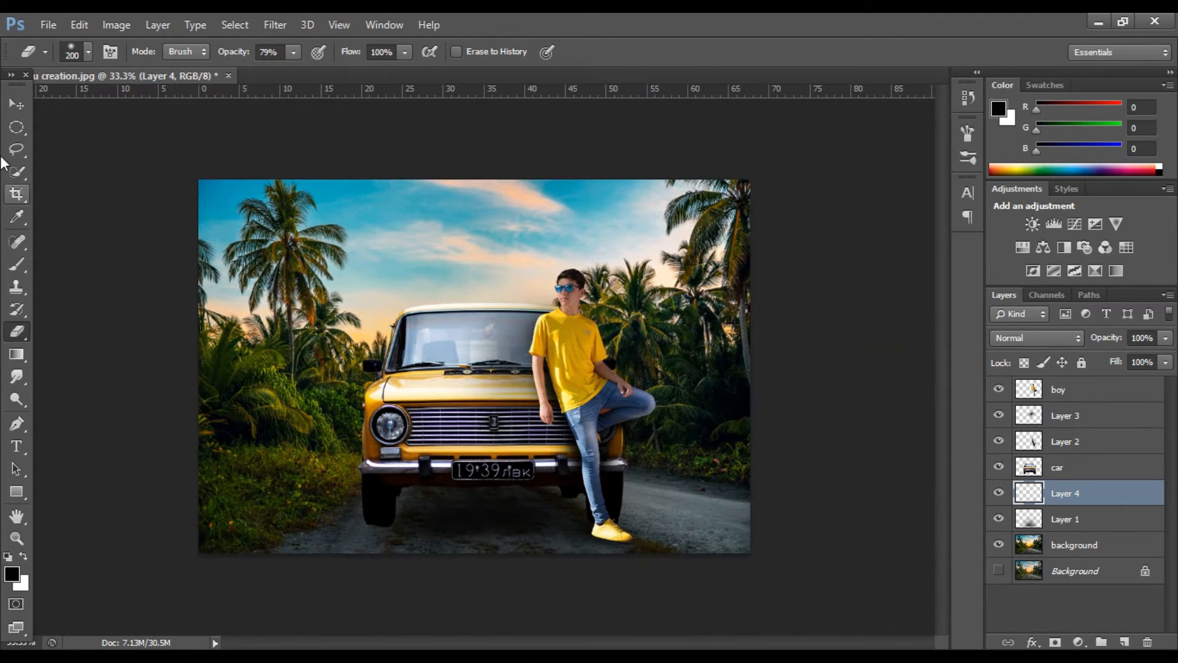
- Duplicate the boy layer
click(18, 108)
click(1087, 396)
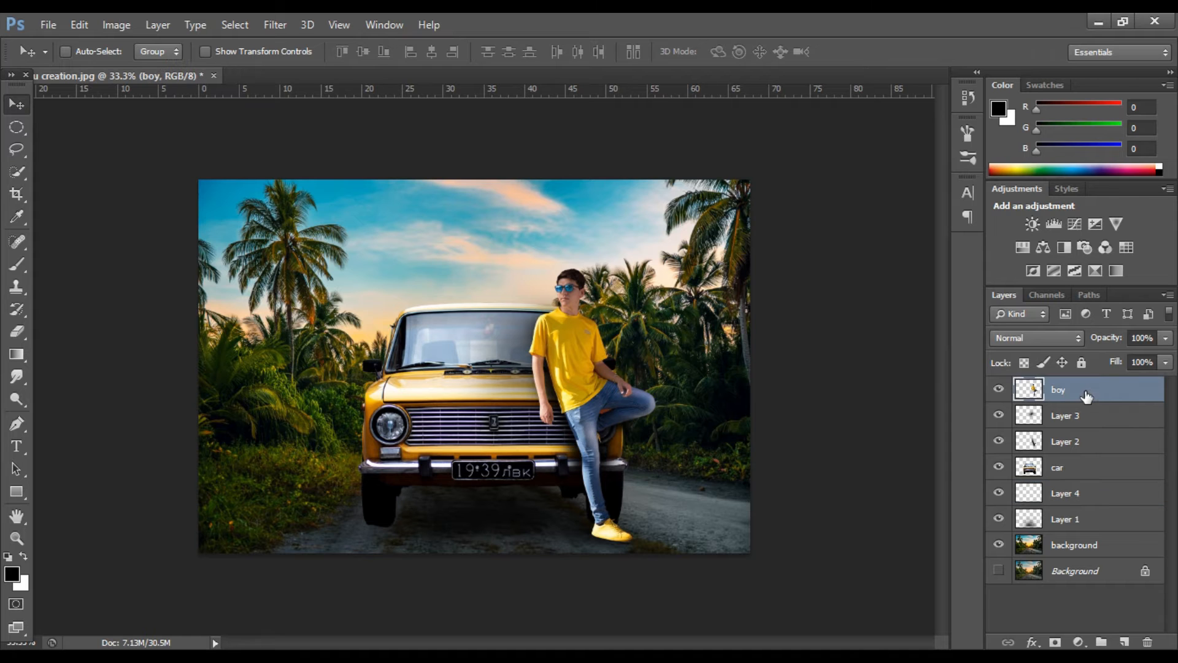
key(ctrl+j)
- Darken the duplicated boy layer using Levels with a black input of 14 and a midtone of 0.66
click(116, 24)
mouse_move(153, 68)
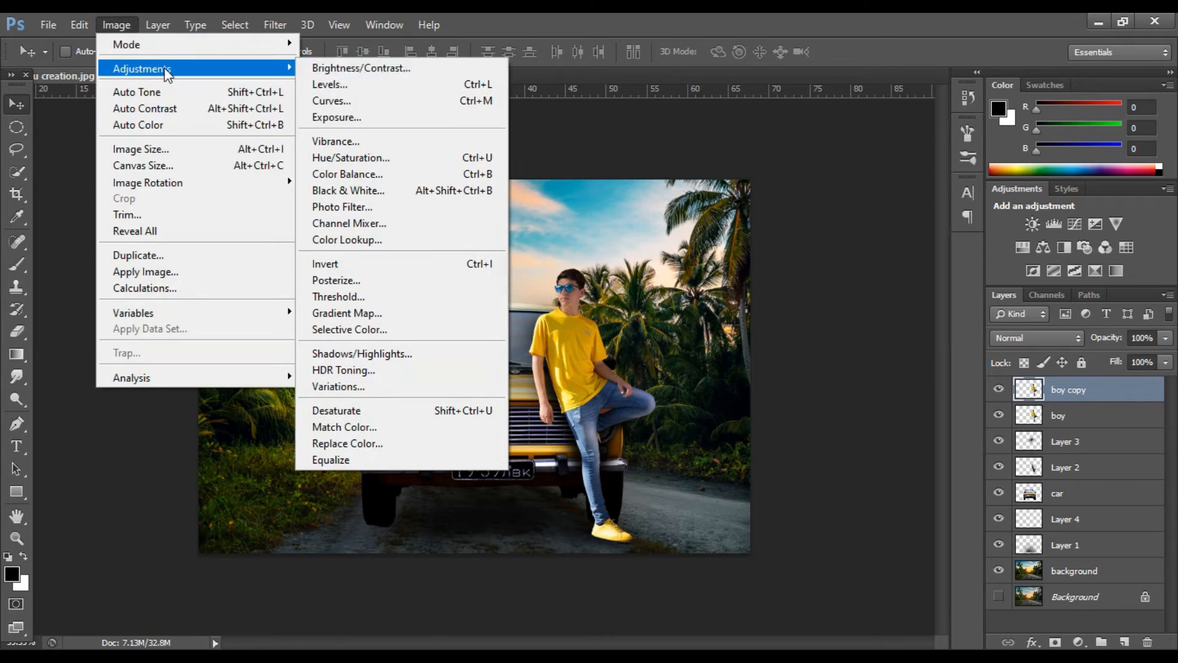
click(336, 84)
drag(760, 309, 774, 316)
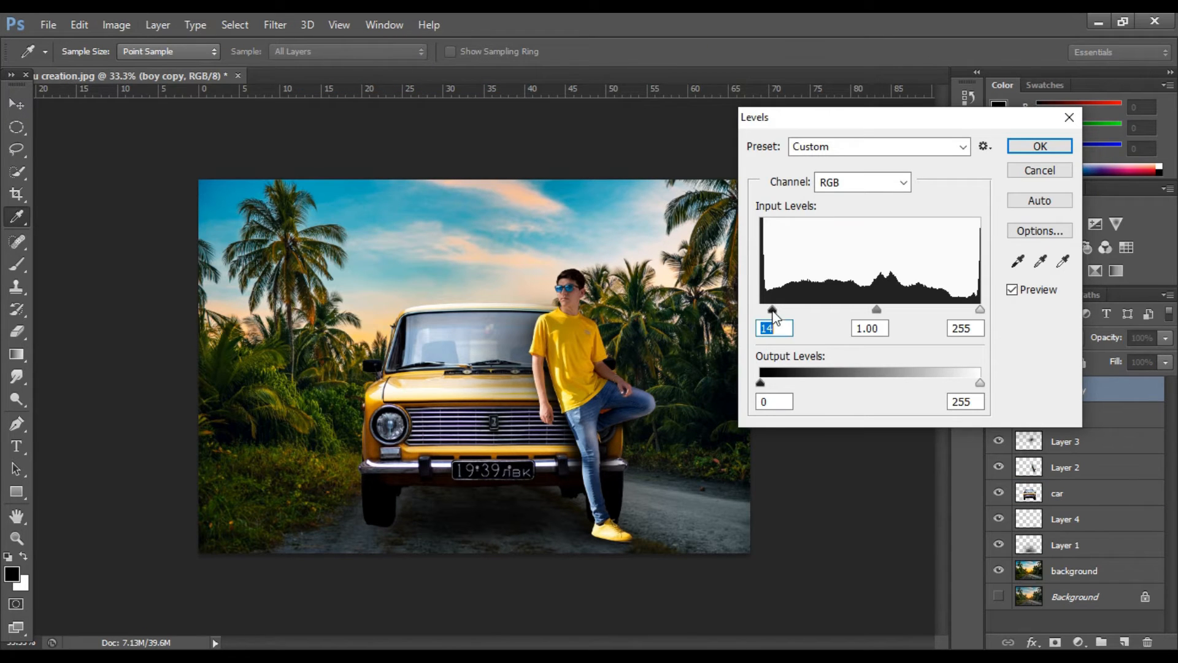
drag(885, 308, 901, 318)
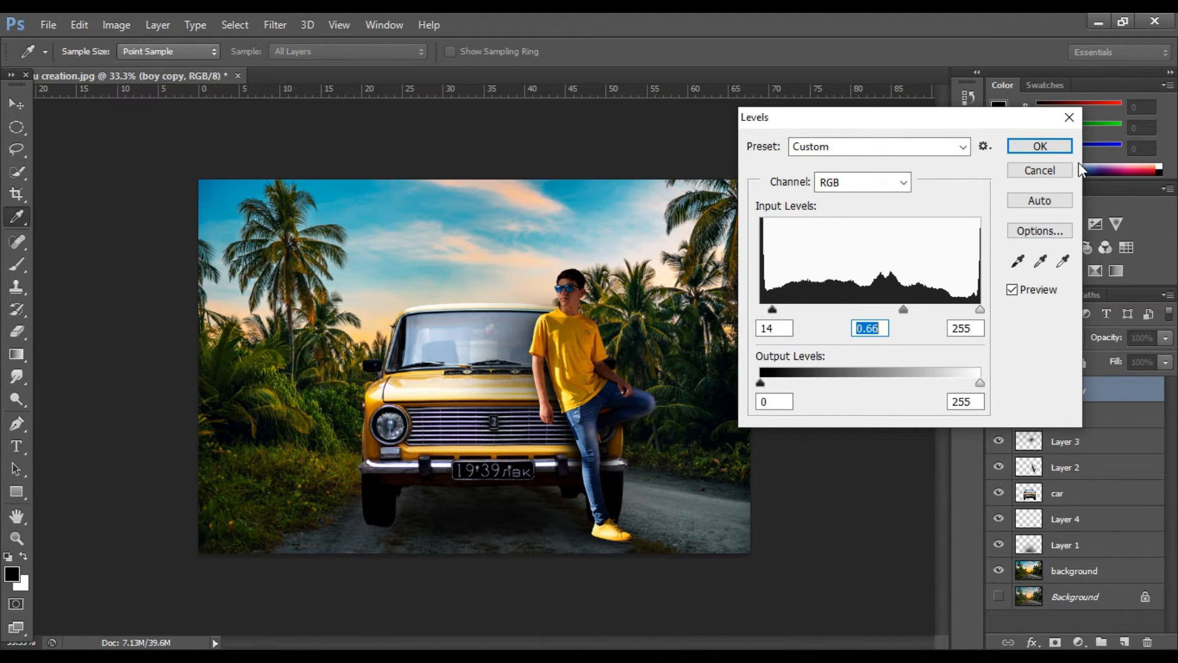
click(1043, 147)
- Erase the darkened copy over the lit areas of the man's face and body with a 70 px Eraser at 79% opacity
key(e)
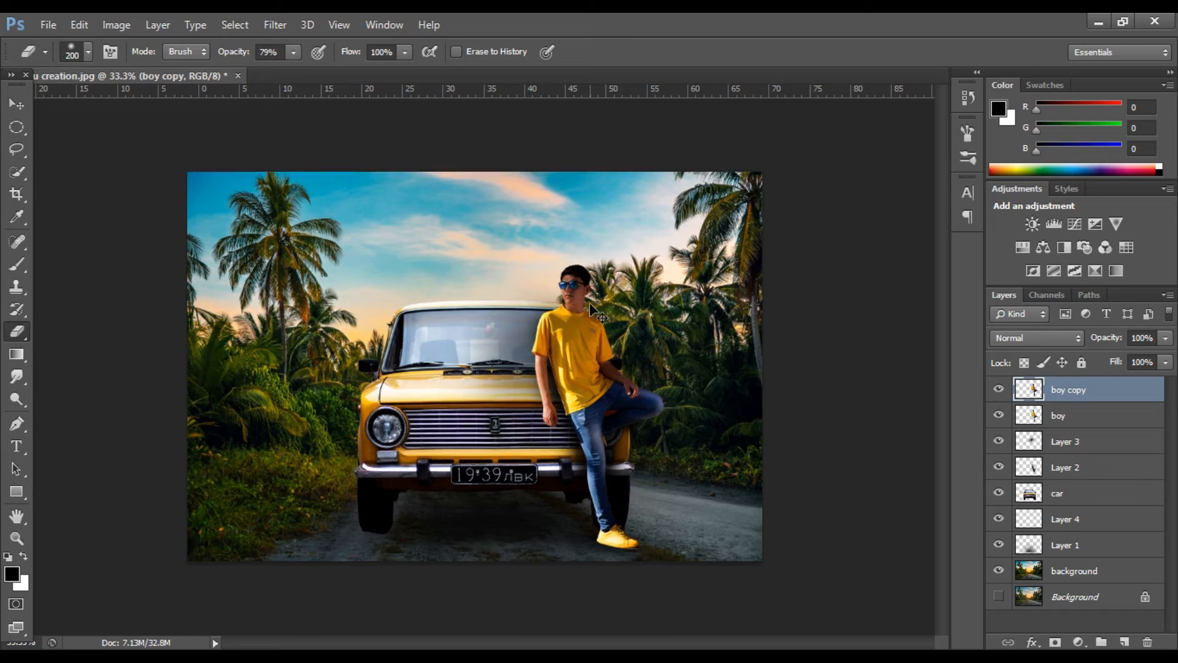
key(ctrl+plus)
key(ctrl+plus)
key(ctrl+plus)
key(ctrl+plus)
drag(554, 646, 639, 647)
scroll(479, 369, up, 9)
key(bracketleft)
key(bracketleft)
key(bracketleft)
key(bracketleft)
key(bracketleft)
key(bracketleft)
key(bracketleft)
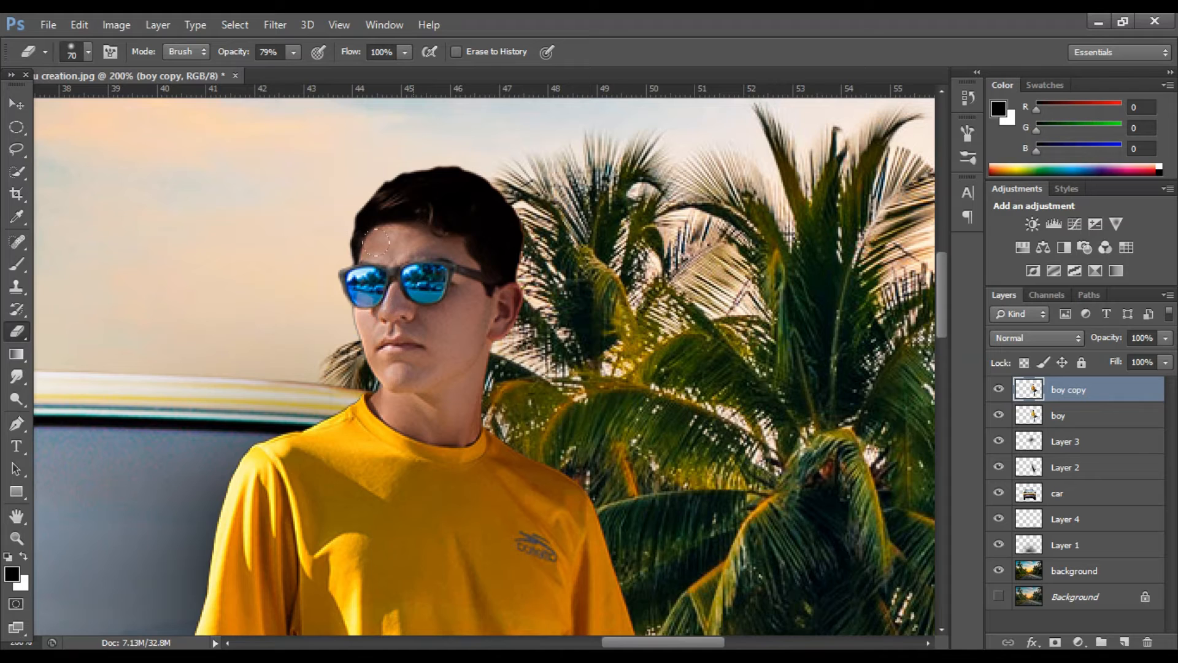
key(ctrl+minus)
key(ctrl+minus)
key(ctrl+minus)
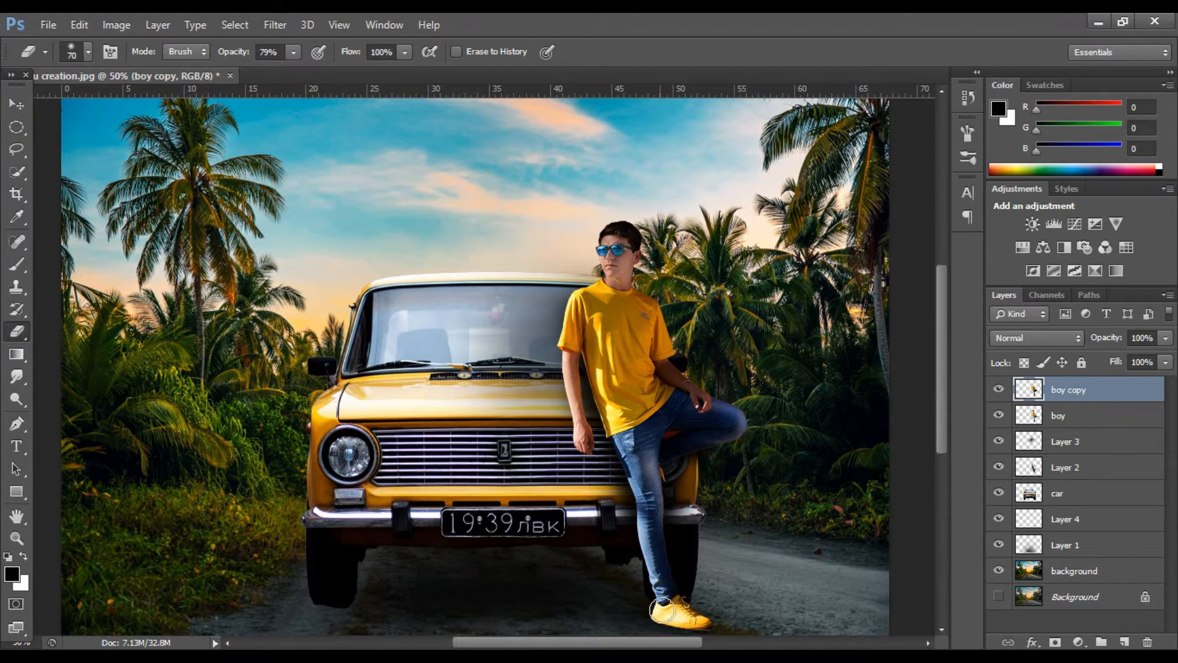
scroll(604, 518, down, 3)
key(ctrl+plus)
key(ctrl+plus)
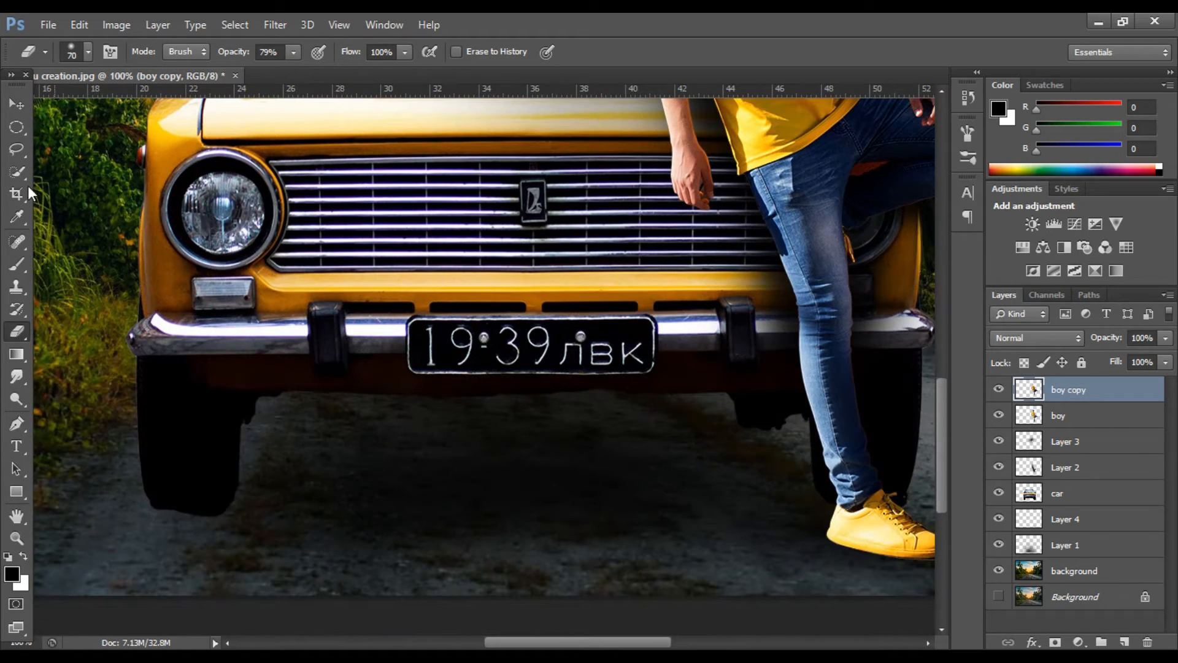
key(w)
mouse_move(897, 528)
mouse_down()
mouse_move(621, 528)
mouse_move(614, 508)
mouse_move(689, 507)
mouse_move(679, 489)
mouse_move(651, 484)
mouse_up()
key(ctrl+plus)
scroll(675, 491, down, 3)
click(673, 500)
click(235, 25)
click(246, 52)
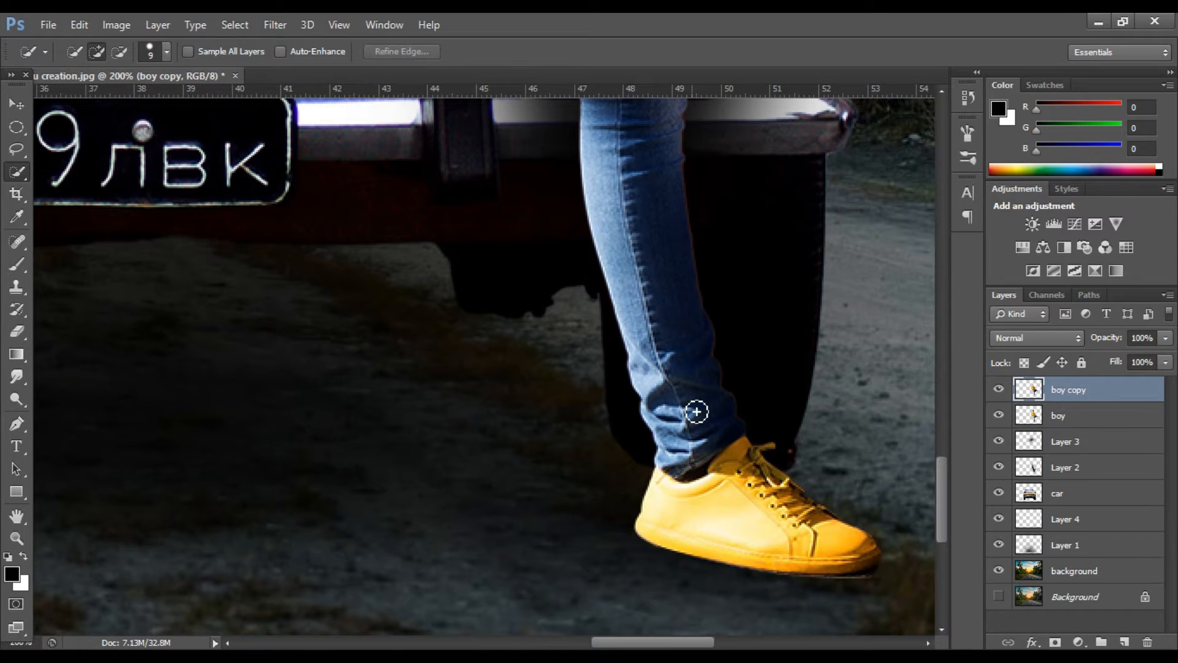
- Trace the outline of the yellow shoe with the Pen tool and convert the closed path into a selection
key(p)
scroll(697, 411, down, 2)
click(744, 394)
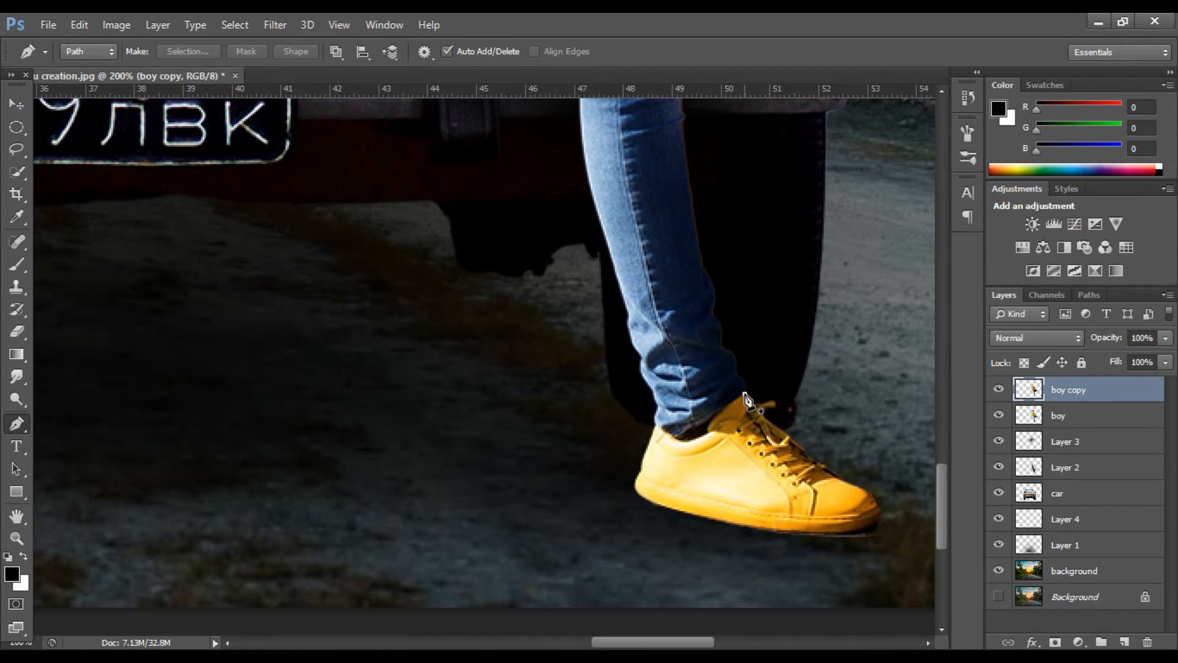
click(657, 429)
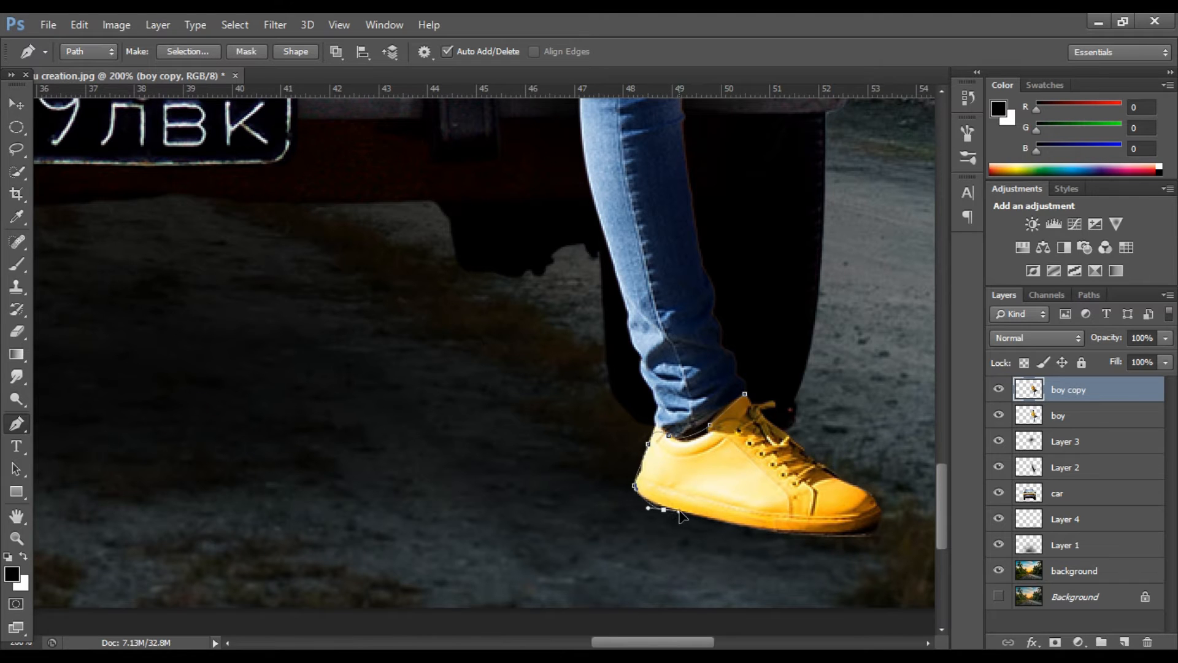
drag(764, 530, 773, 532)
drag(862, 533, 872, 533)
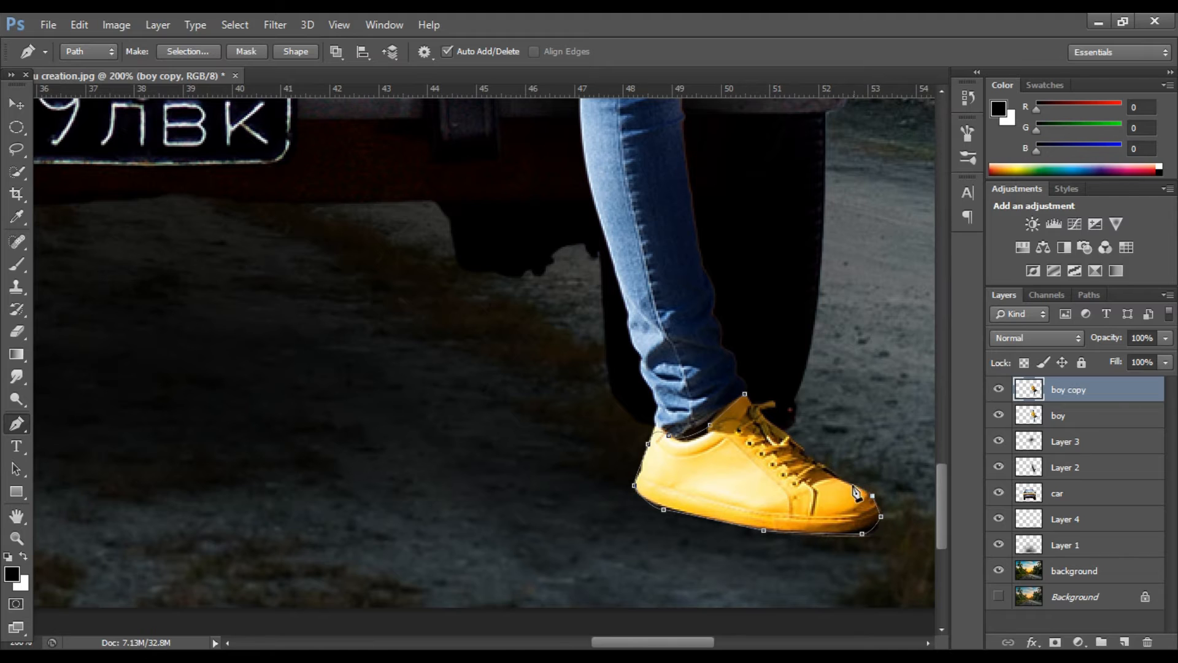
drag(762, 409, 773, 408)
click(745, 396)
key(ctrl+Return)
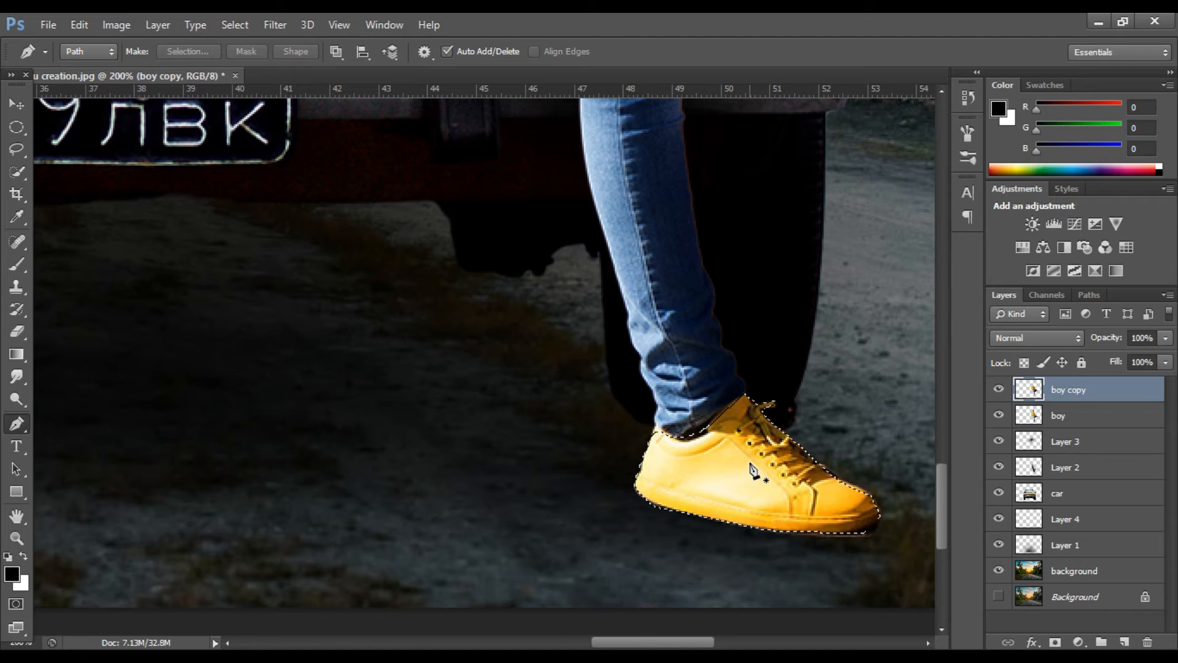
- Darken the selected shoe using Levels with a black input of 27 and a midtone of 0.61, and deselect it
click(116, 25)
mouse_move(184, 68)
click(325, 85)
drag(761, 310, 781, 309)
drag(884, 310, 911, 310)
mouse_move(784, 310)
mouse_down()
mouse_move(800, 312)
mouse_move(784, 310)
mouse_up()
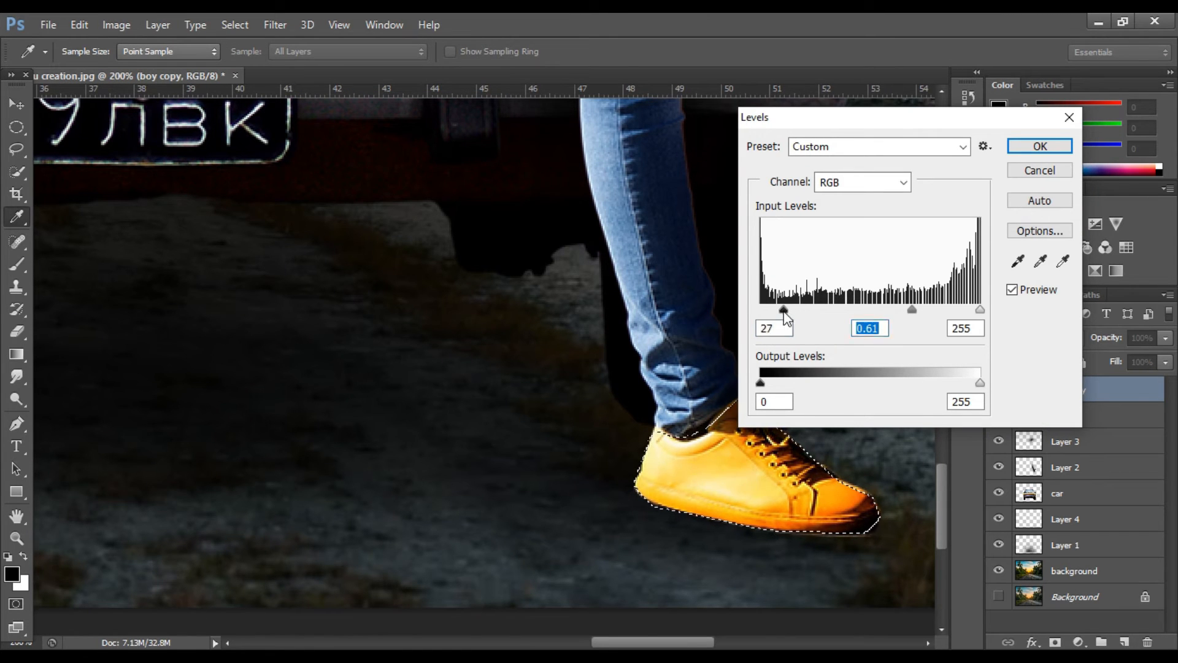
click(1040, 146)
click(235, 24)
scroll(584, 350, down, 4)
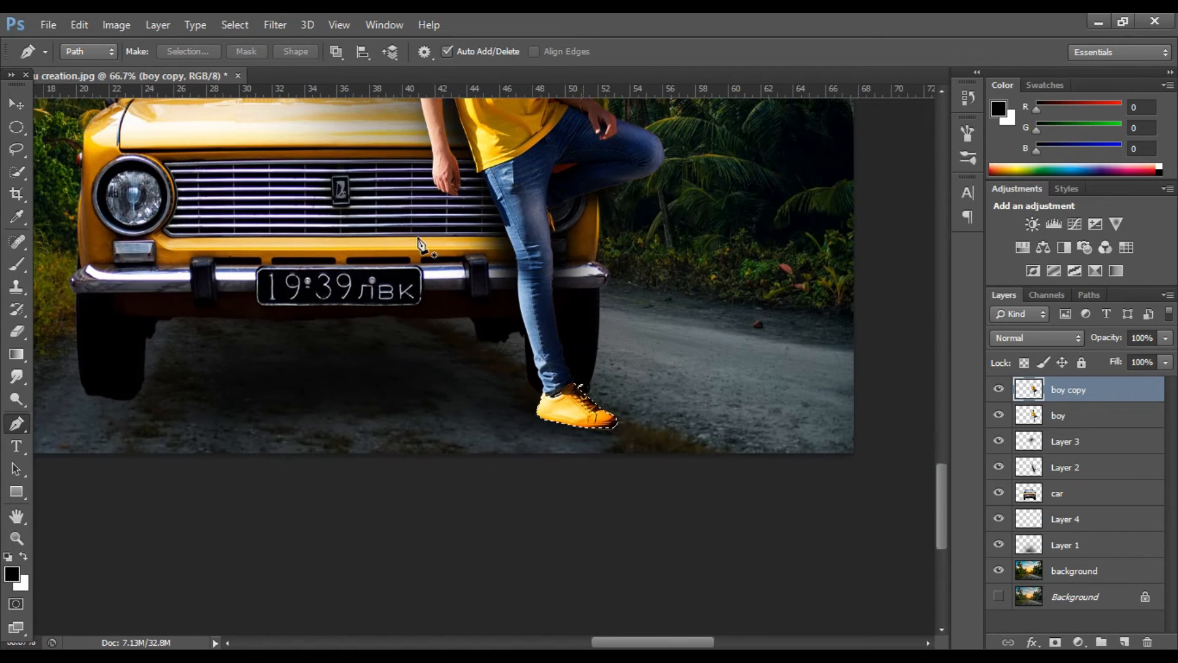
click(235, 24)
click(246, 60)
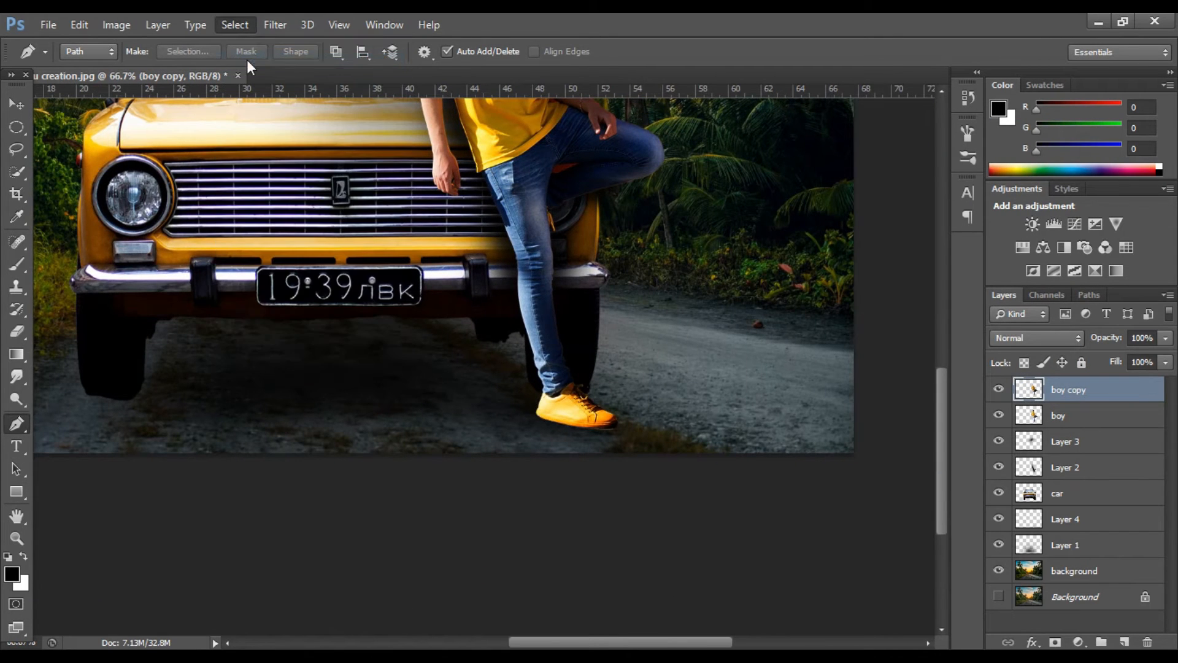
- Select the man's raised thigh and the shaded side of his standing leg with Quick Selection, undoing the stray extra stroke
click(13, 104)
scroll(399, 316, up, 4)
scroll(394, 311, up, 4)
scroll(394, 311, down, 2)
scroll(394, 311, up, 3)
click(17, 172)
scroll(479, 273, down, 2)
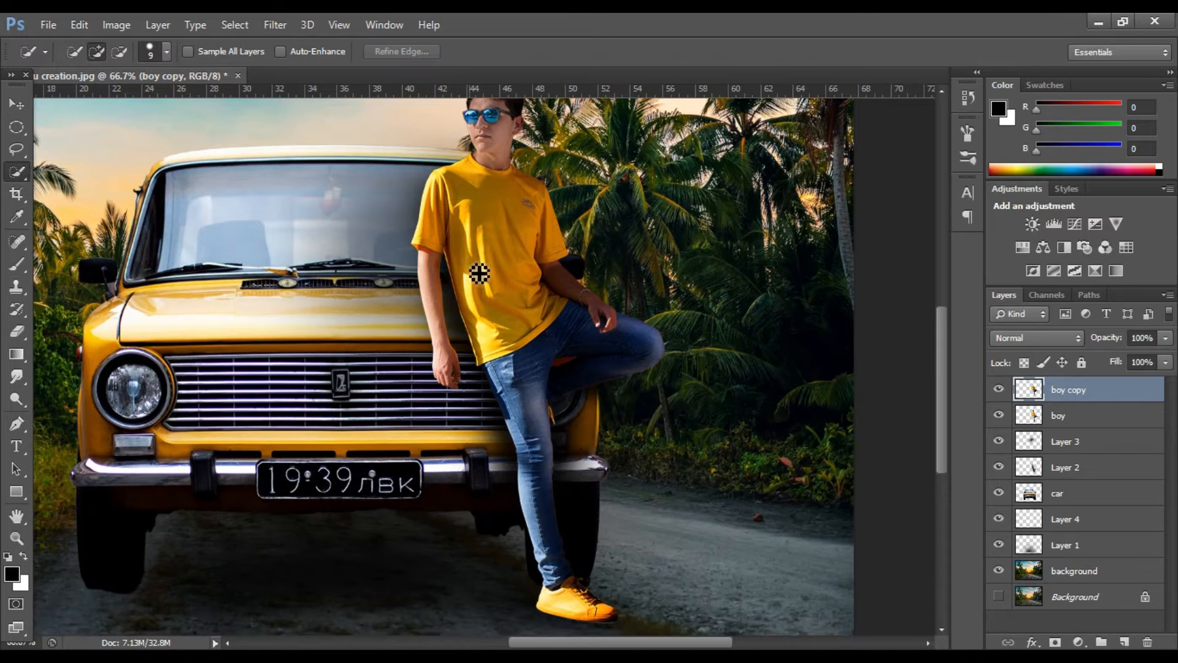
drag(545, 408, 545, 444)
drag(554, 494, 556, 503)
scroll(540, 491, up, 1)
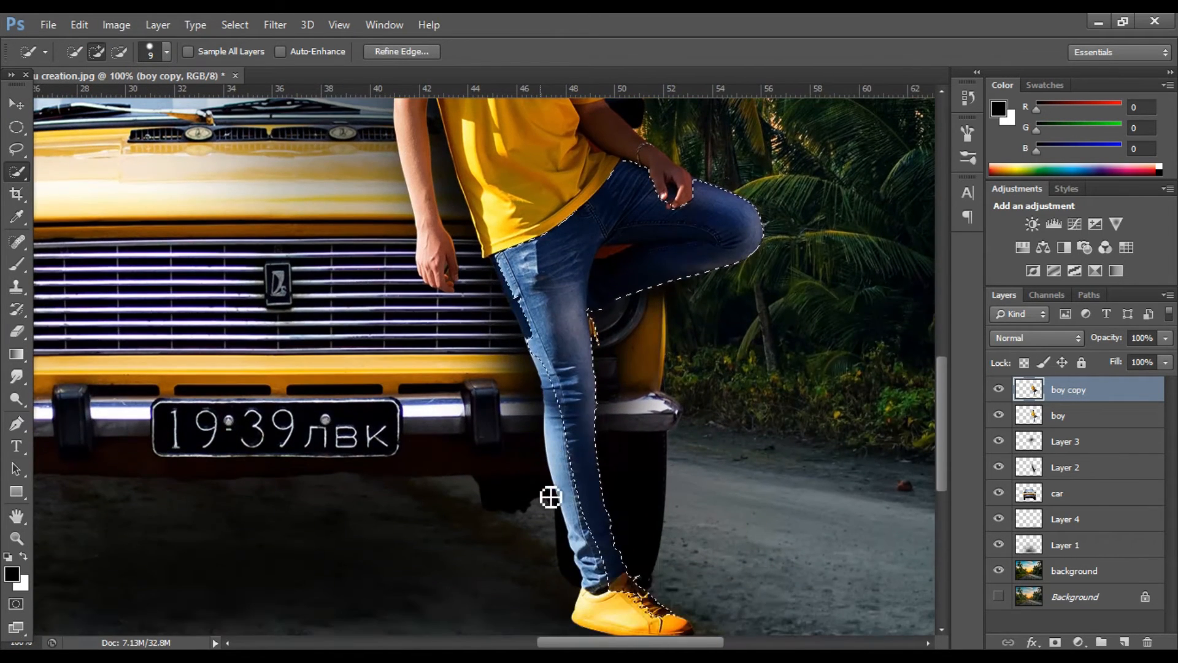
click(576, 490)
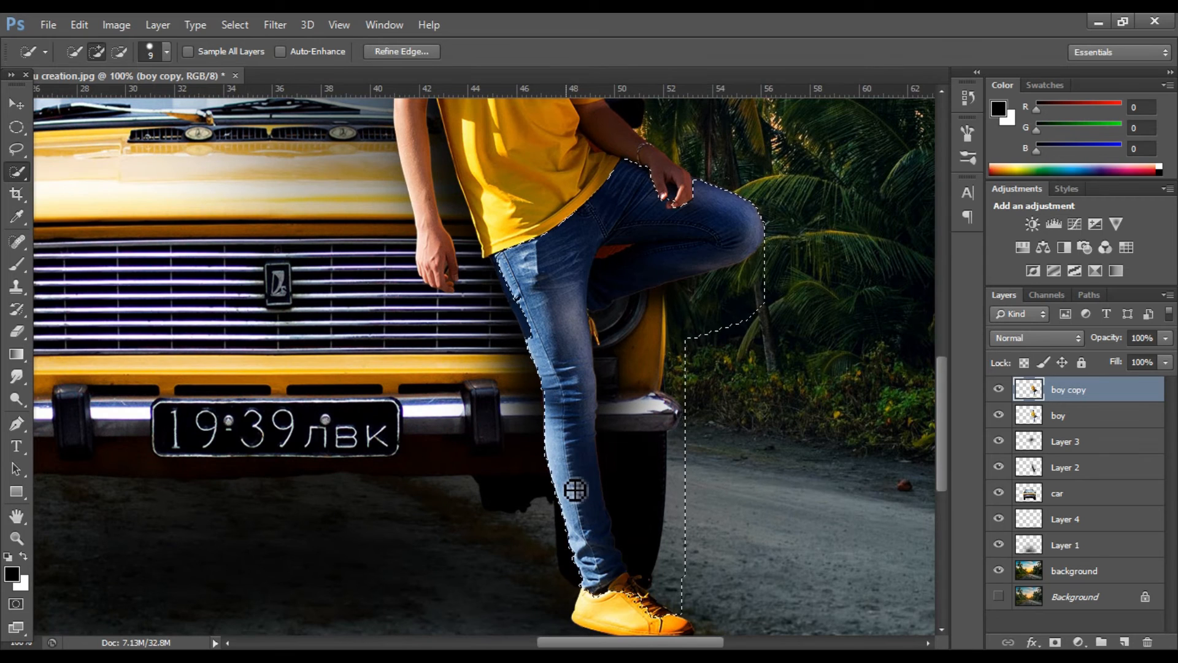
key(ctrl+z)
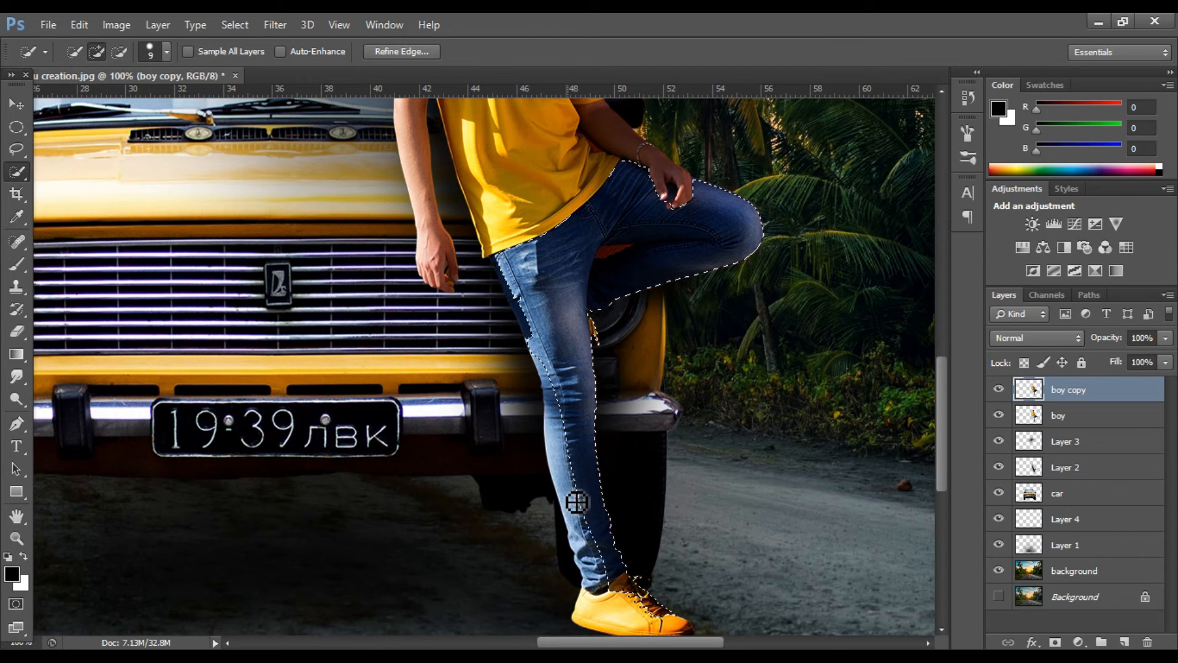
- Darken the selected parts of the jeans using Levels with a black input of 13 and a slightly lowered midtone, and deselect them
click(121, 23)
mouse_move(130, 64)
click(356, 84)
drag(761, 310, 772, 311)
drag(870, 310, 888, 311)
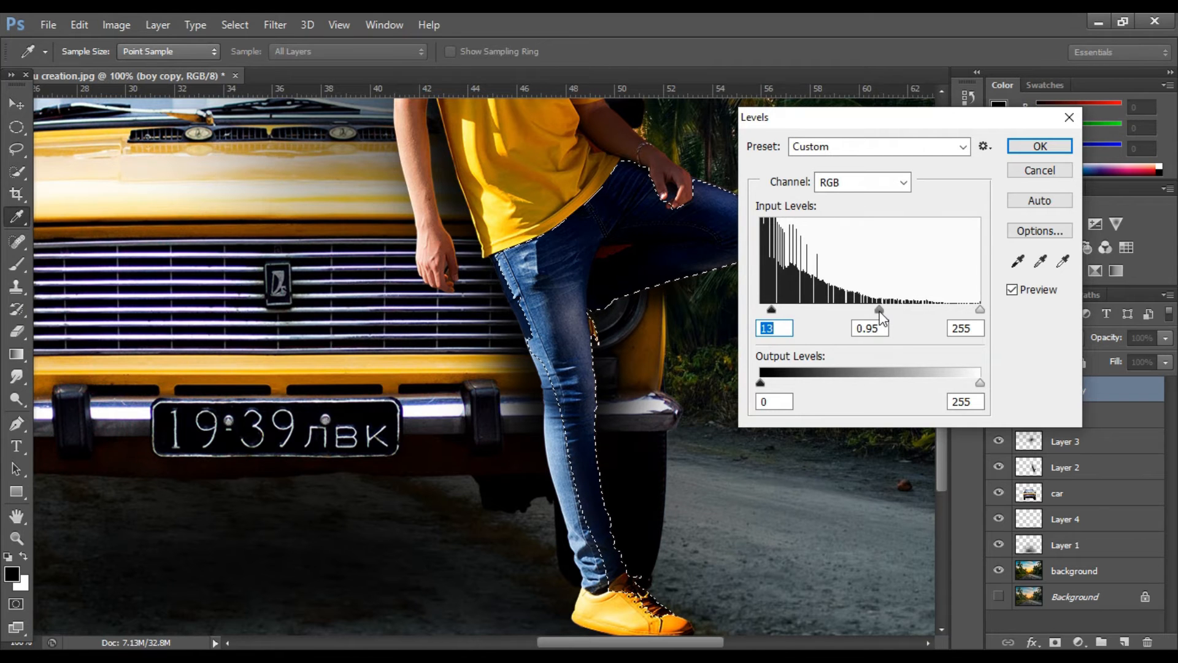
click(1040, 147)
click(235, 24)
click(246, 58)
key(v)
key(ctrl+minus)
key(ctrl+minus)
key(ctrl+minus)
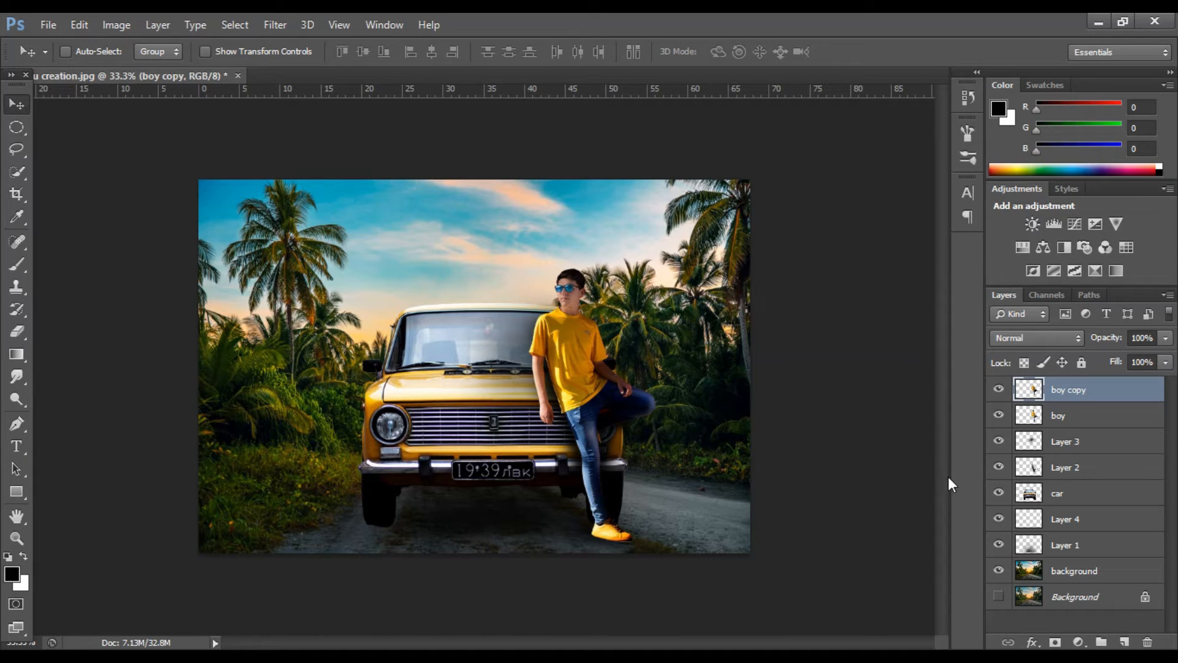
- Duplicate the car layer and hide the original
click(17, 173)
drag(1053, 494, 1124, 642)
click(998, 519)
- Select the car's windshield on the copied layer using Quick Selection with a 25 px brush
key(bracketright)
key(bracketright)
key(bracketright)
key(bracketright)
drag(489, 337, 403, 356)
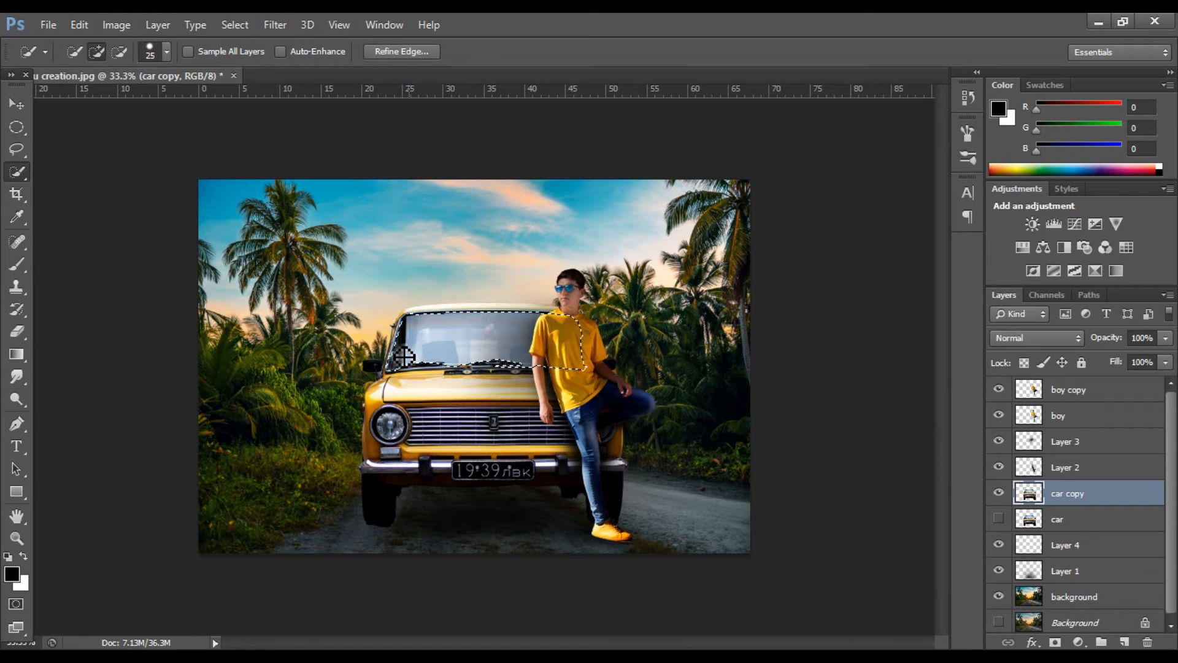
- Darken the selected windshield using Levels with a black input of 21 and a midtone of 0.68, and deselect it
click(109, 28)
mouse_move(184, 68)
click(331, 82)
drag(760, 310, 778, 310)
drag(875, 310, 905, 309)
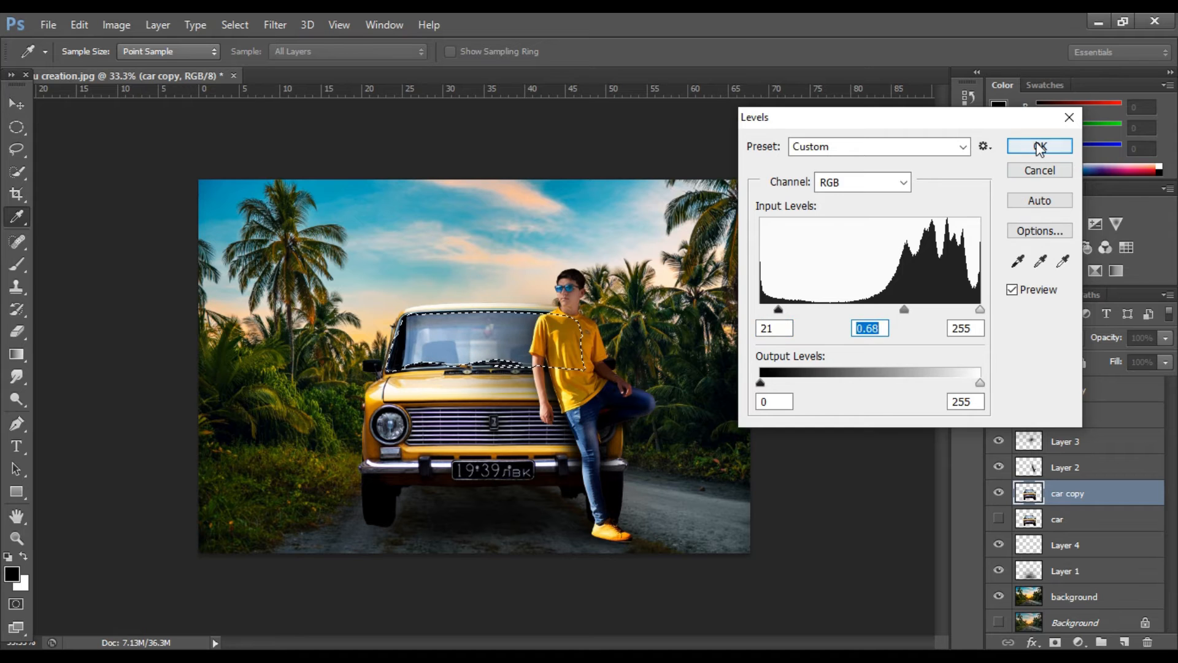
click(1040, 148)
click(235, 25)
click(246, 59)
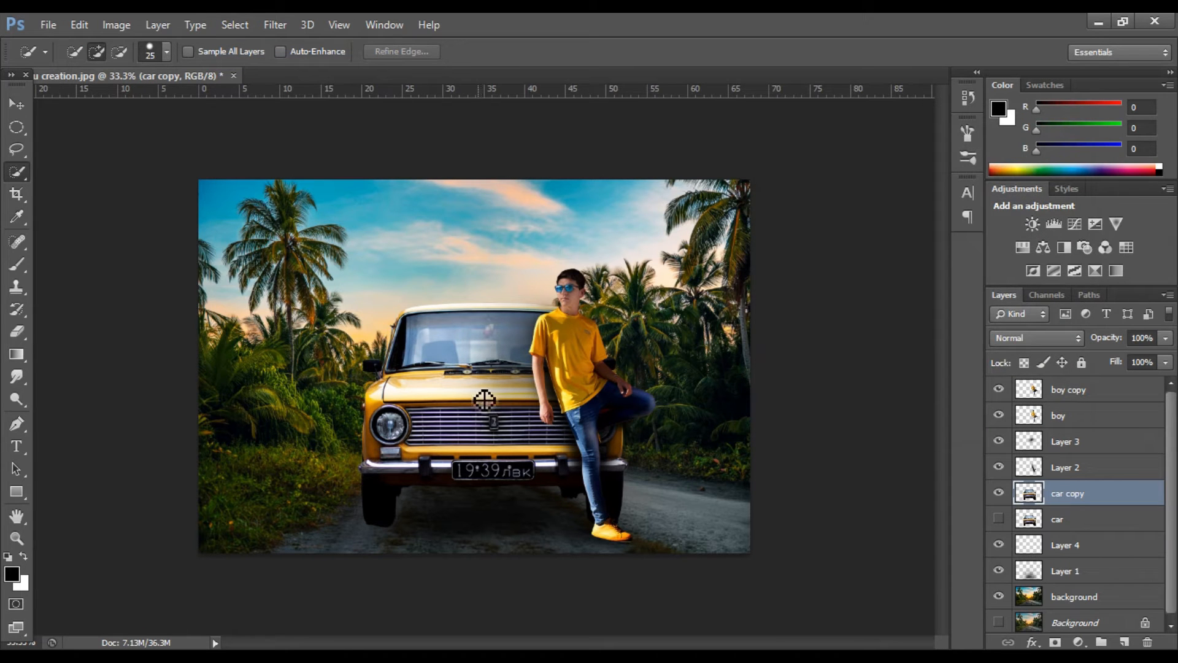
- Select the car's hood with Quick Selection, darken it using Levels with a black input of 36 and a lowered midtone, and deselect it
drag(420, 395, 464, 408)
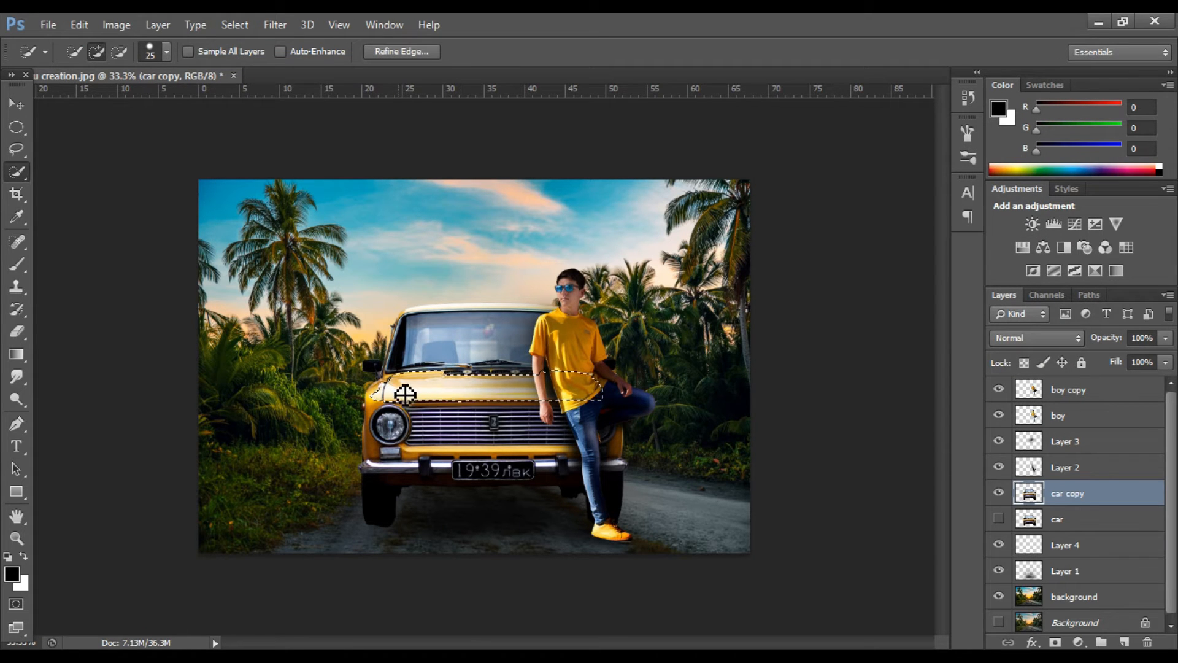
click(116, 24)
mouse_move(144, 66)
click(373, 86)
drag(760, 309, 791, 308)
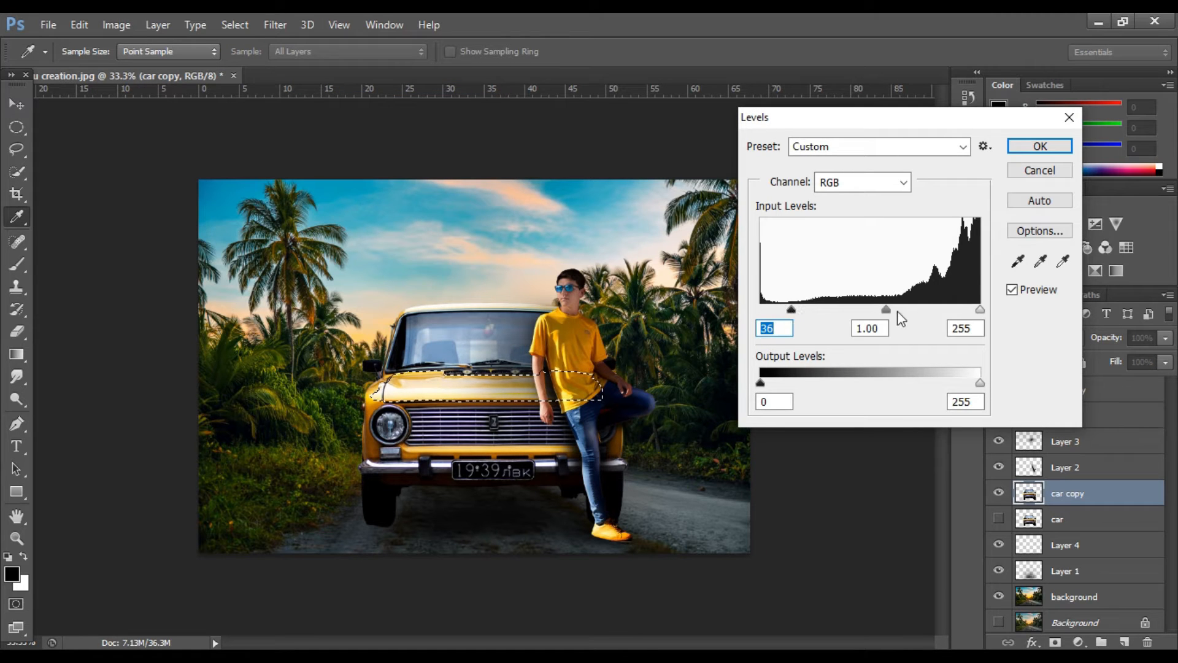
drag(885, 308, 919, 310)
click(1040, 150)
click(226, 23)
click(240, 58)
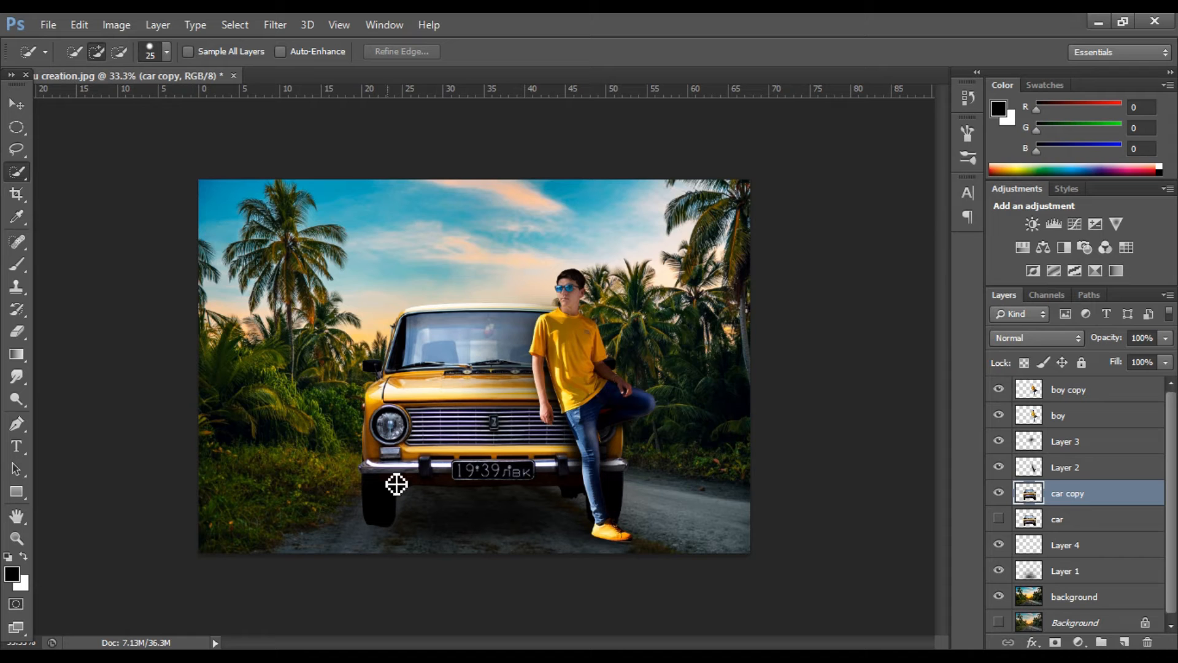
- Select the car's front around the grille and headlights, darken it using Levels with a black input of 44 and a lowered midtone, and deselect
mouse_move(558, 463)
mouse_down()
mouse_move(563, 452)
mouse_move(381, 455)
mouse_move(374, 417)
mouse_move(413, 447)
mouse_up()
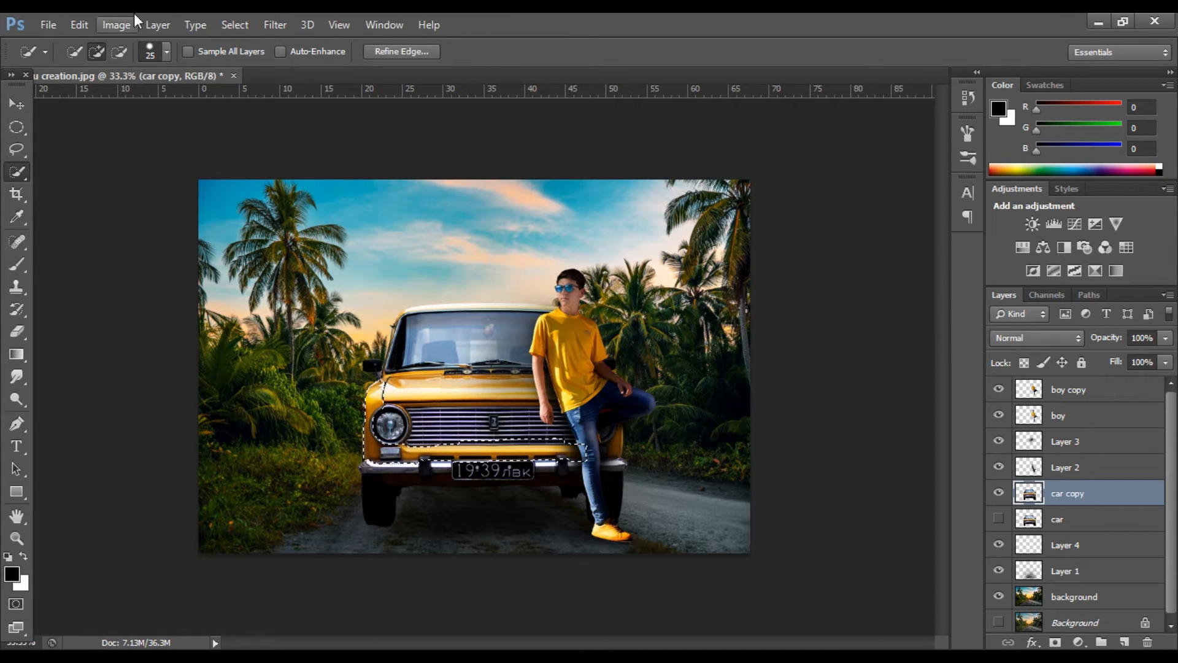
click(123, 25)
mouse_move(209, 71)
click(334, 81)
drag(761, 309, 798, 310)
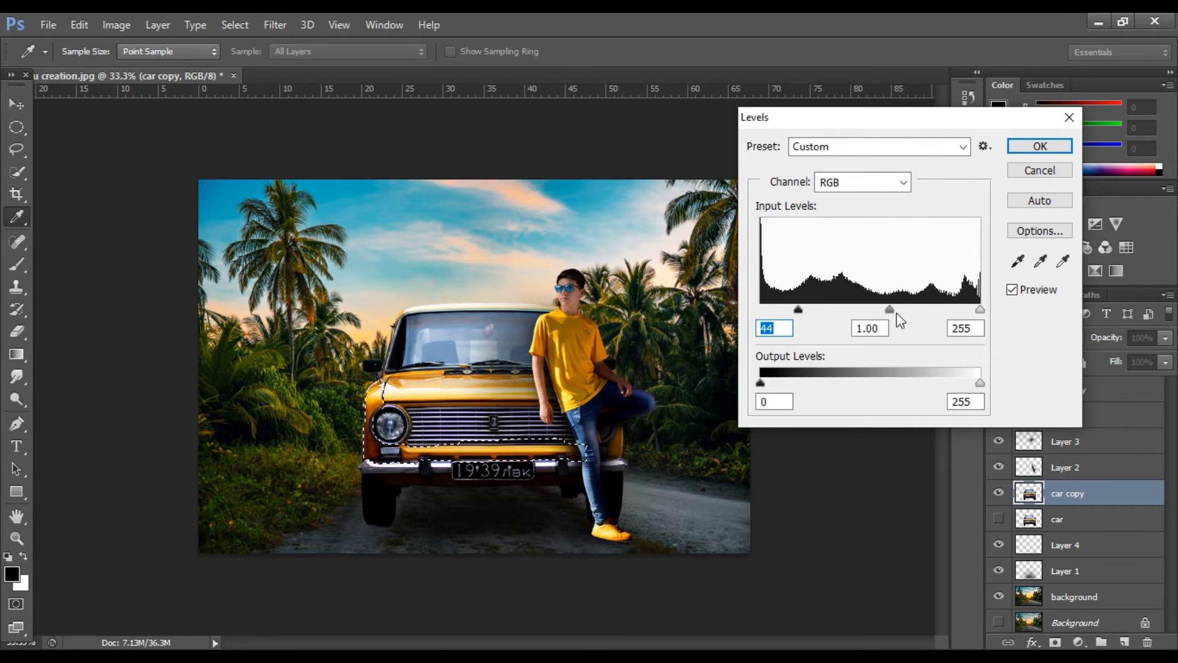
drag(891, 309, 905, 310)
click(1040, 147)
click(235, 25)
click(250, 58)
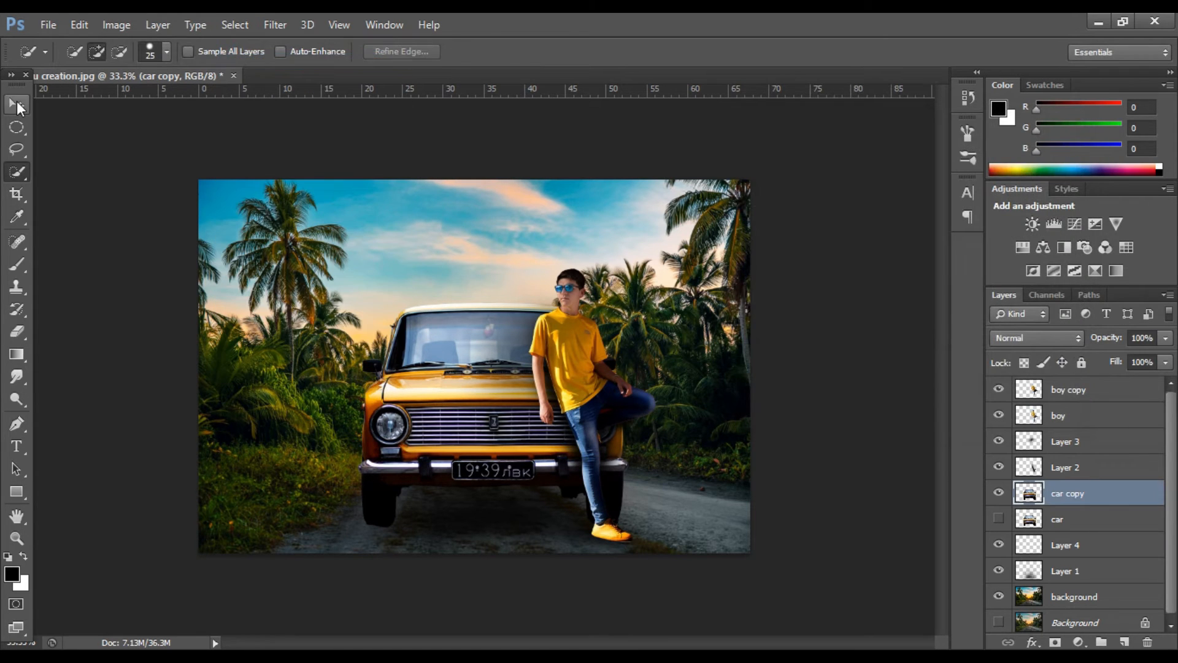
click(17, 104)
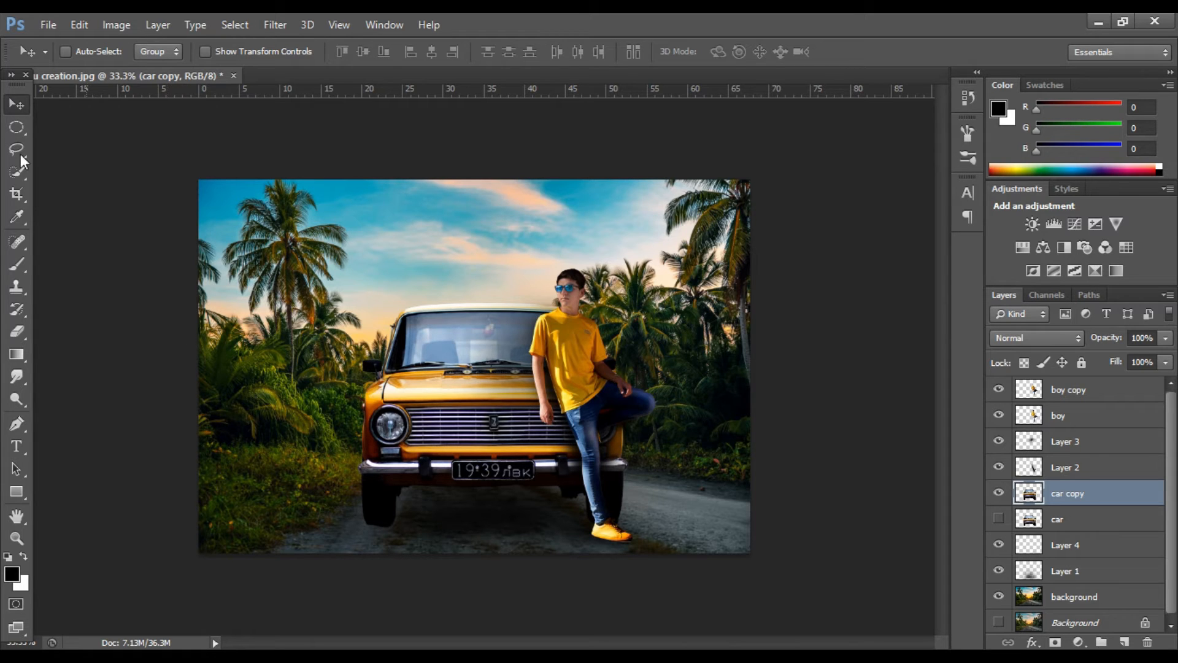
- Duplicate the background layer with the original hidden, and select its upper part down to the car's grille with the Rectangular Marquee
click(1103, 604)
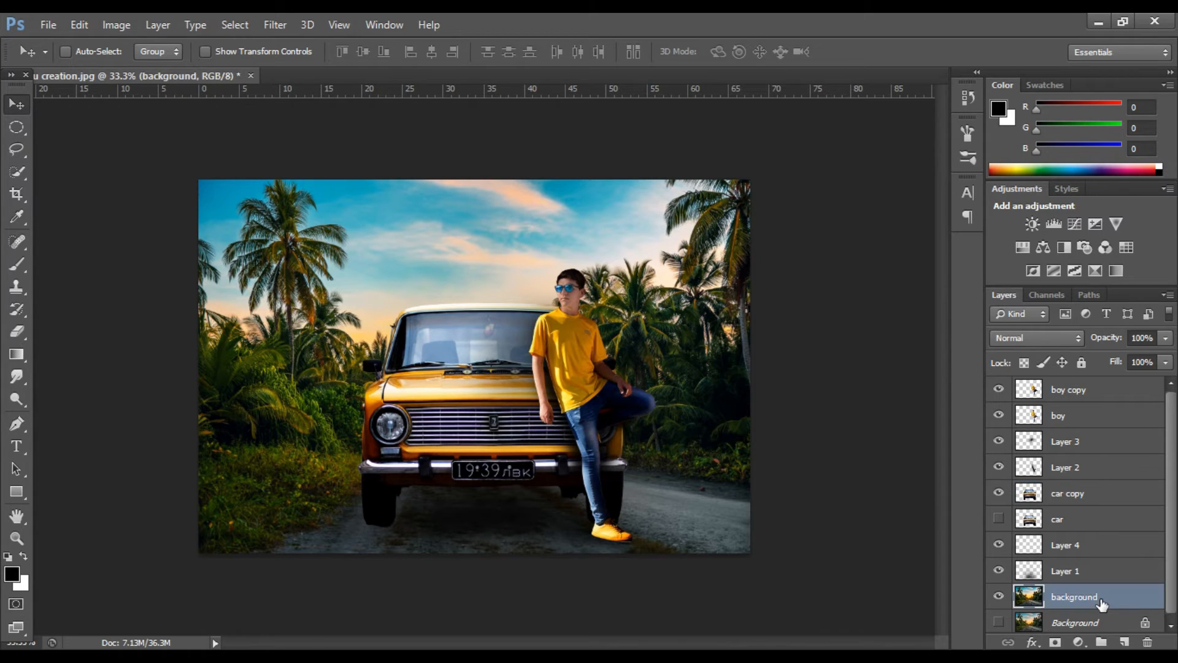
key(ctrl+j)
click(20, 127)
drag(189, 187, 819, 443)
- Soften the selected upper background using Box Blur with a radius of 3 pixels, and deselect it
click(234, 25)
mouse_move(276, 28)
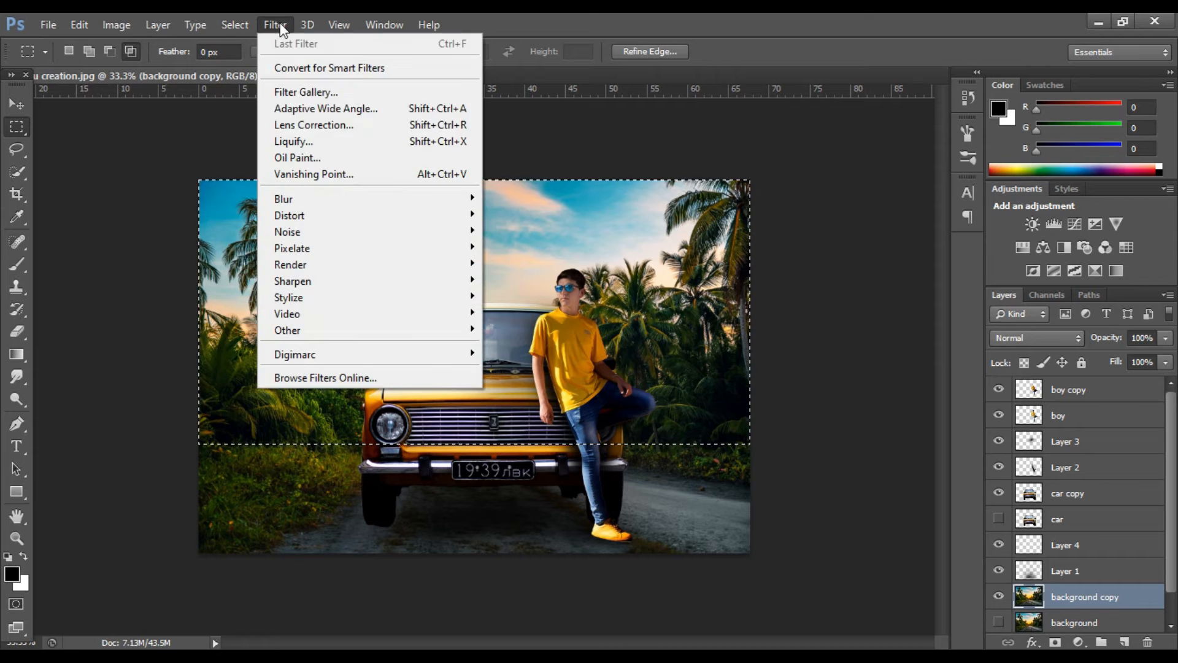
mouse_move(289, 201)
click(525, 271)
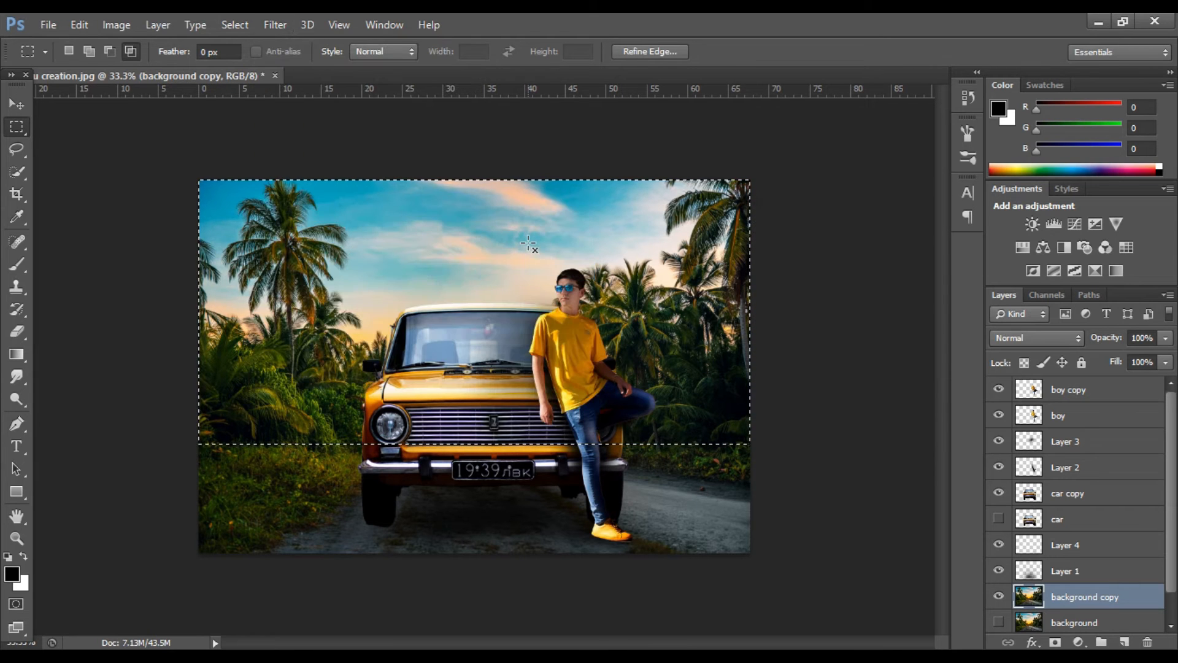
click(273, 25)
mouse_move(297, 200)
click(520, 302)
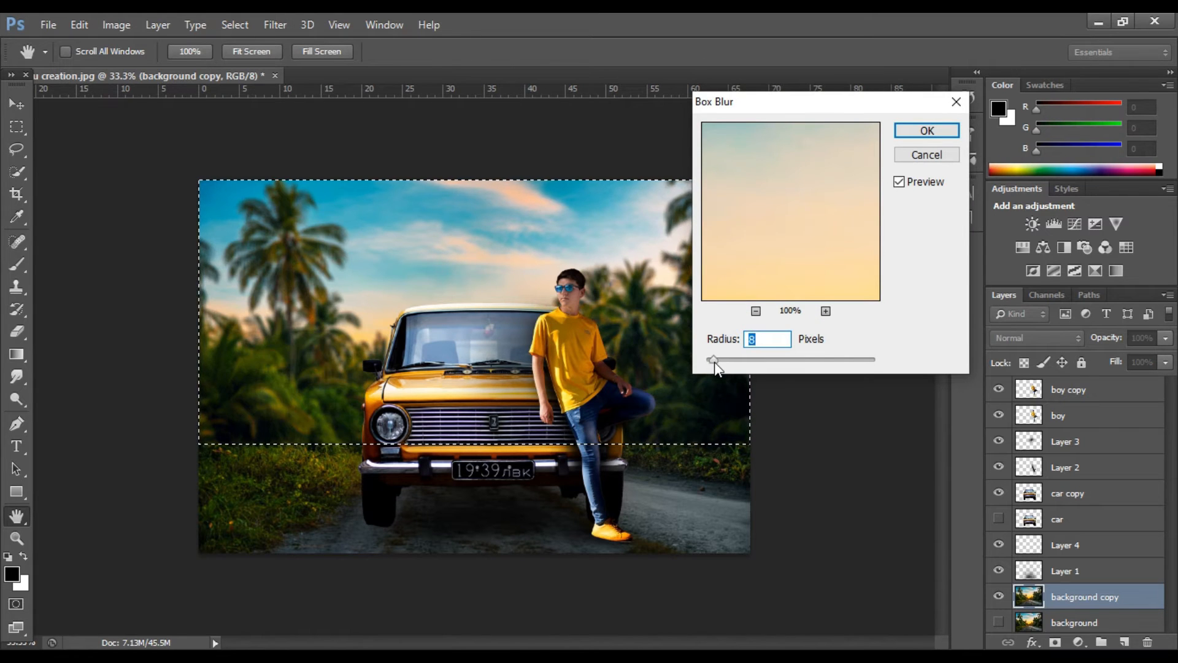
text(3)
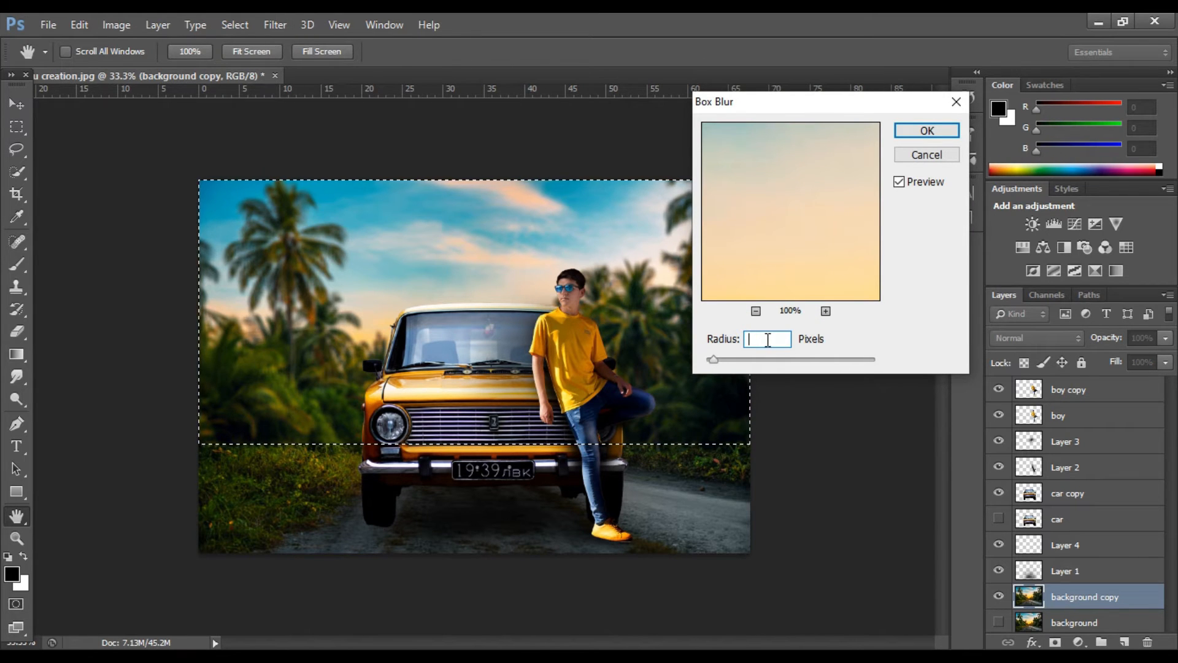
click(926, 130)
click(235, 24)
click(252, 57)
click(15, 104)
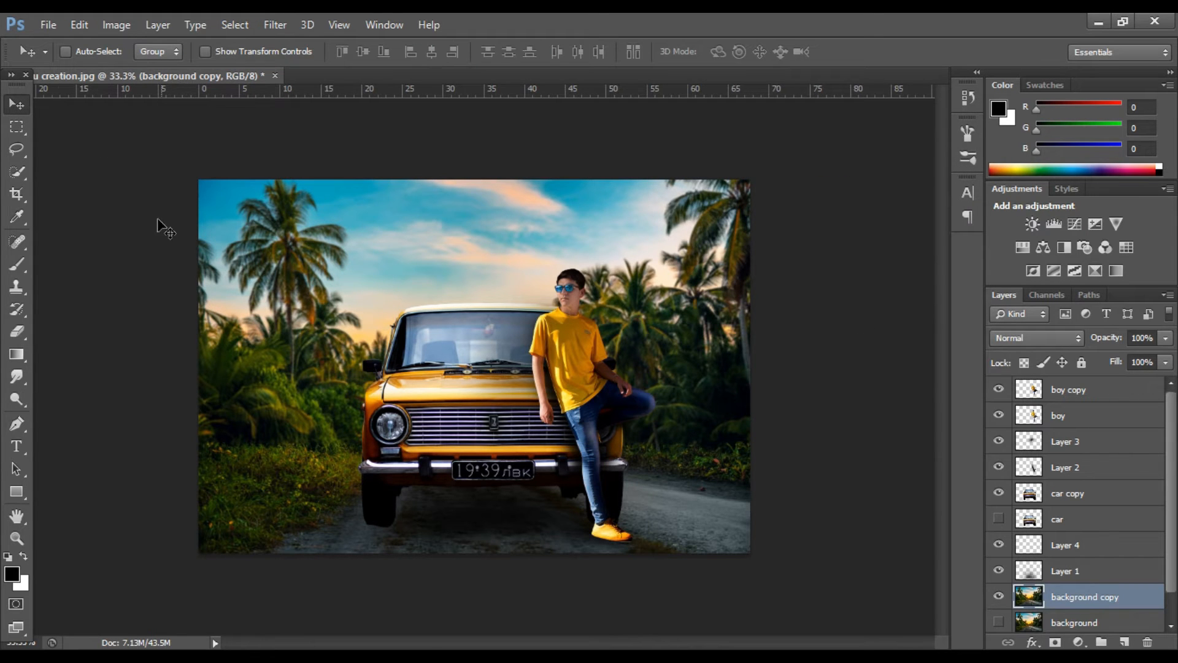
- Select the ground strip of the background copy, darken it using Levels with a black input of 21 and a midtone of 0.92, and deselect
key(m)
drag(181, 459, 814, 624)
click(116, 25)
mouse_move(153, 68)
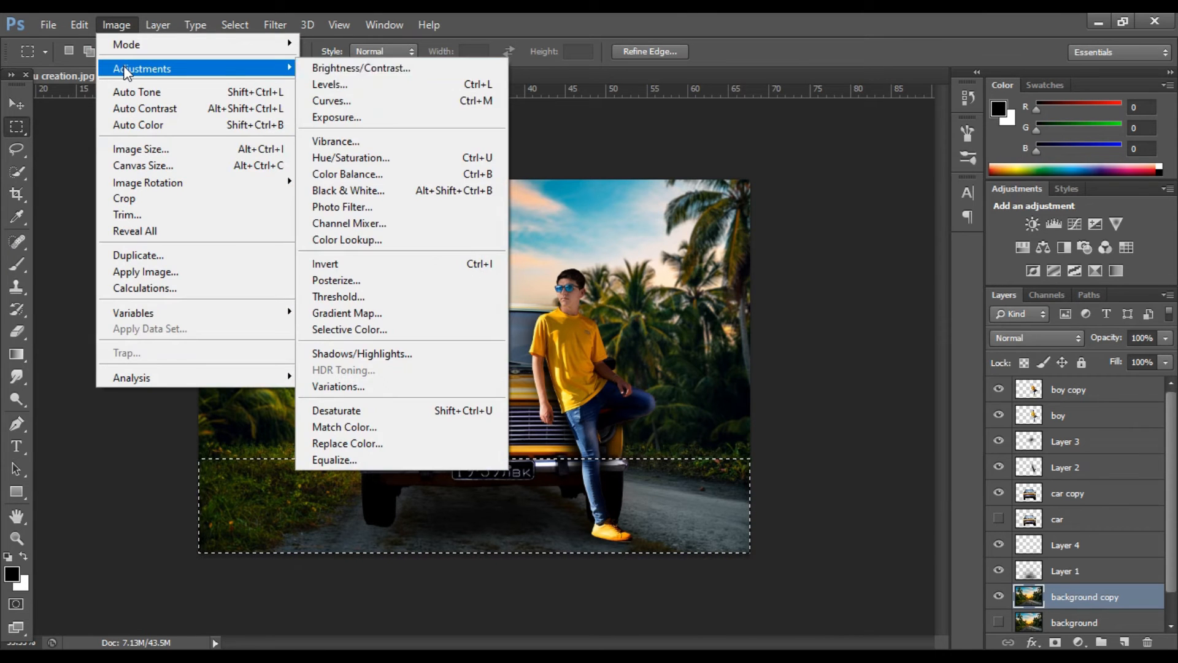
click(326, 85)
drag(761, 309, 778, 310)
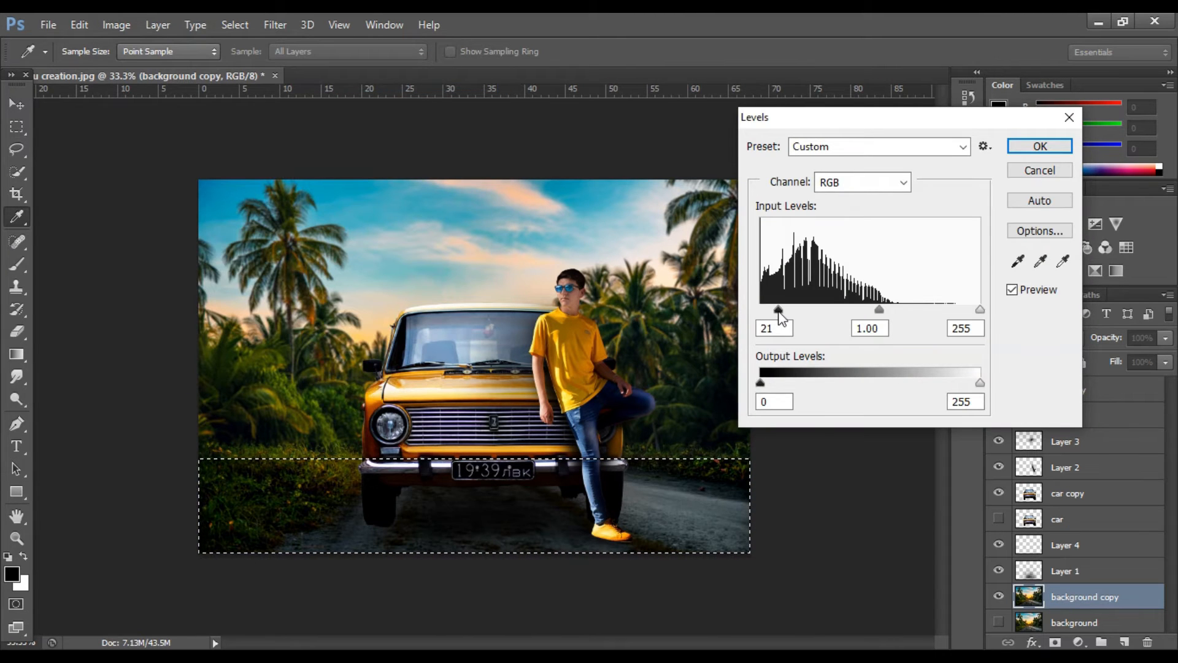
drag(870, 310, 883, 311)
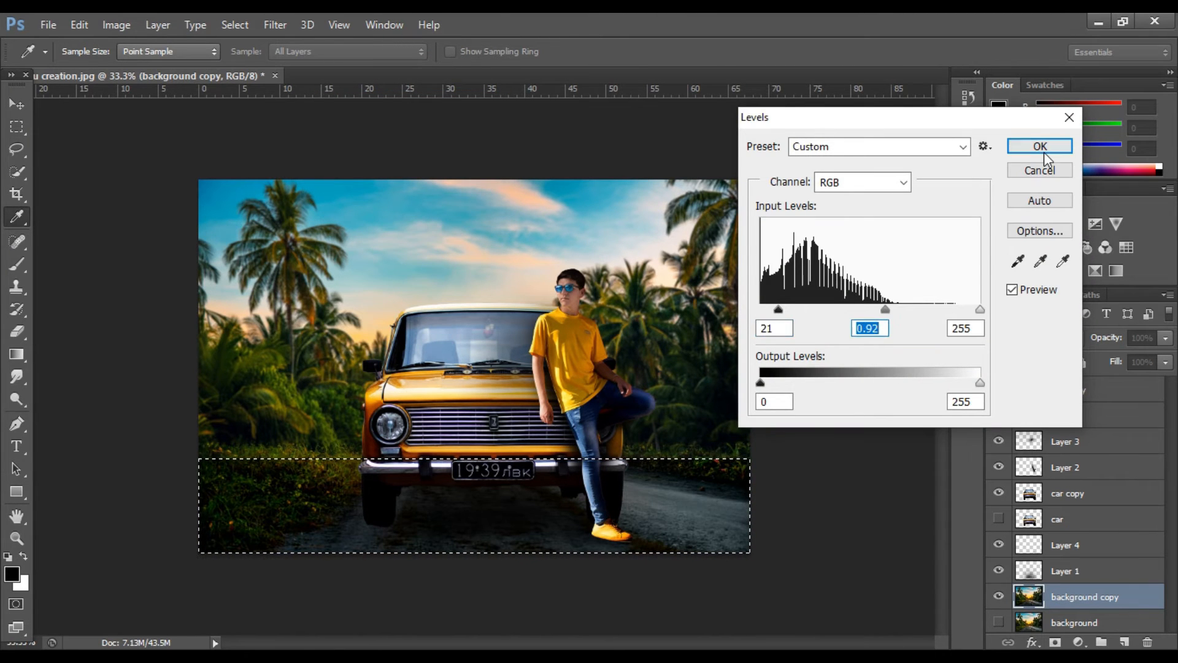
click(1041, 146)
key(m)
click(235, 25)
click(236, 60)
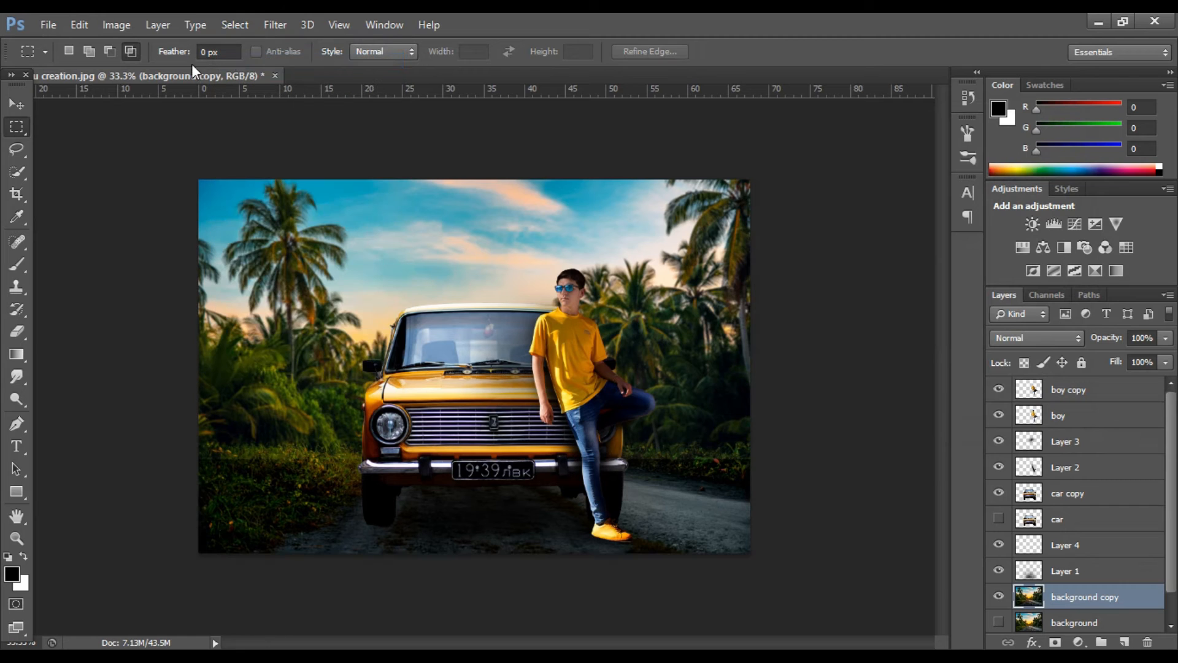
click(15, 104)
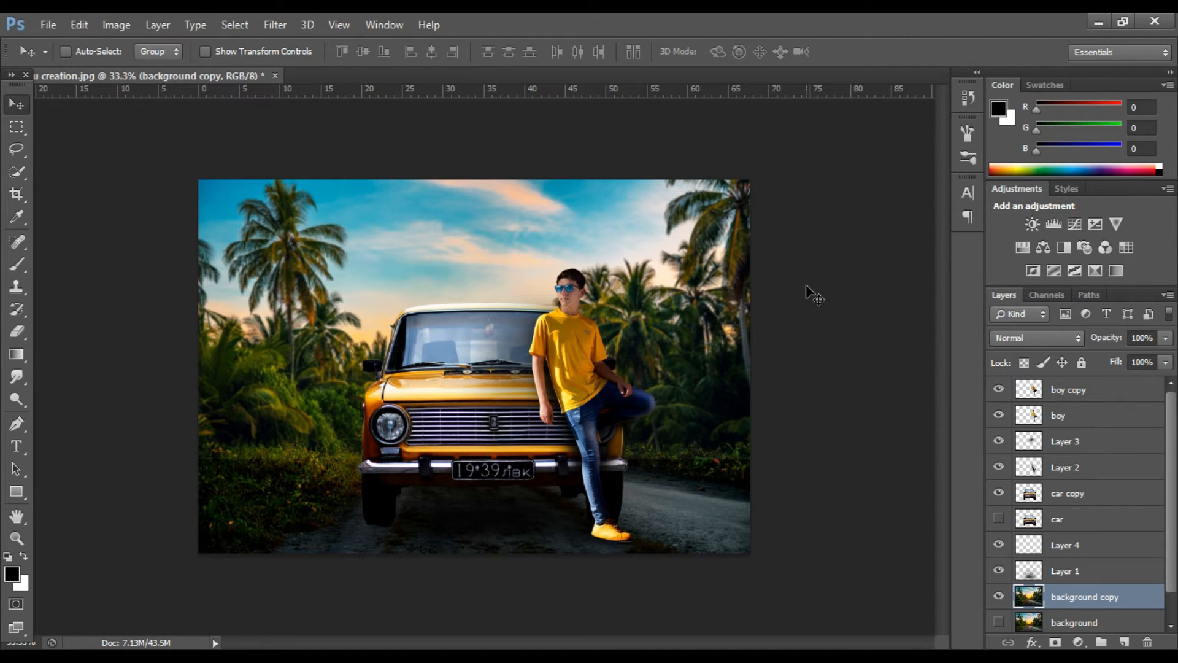
- Add a new layer above the boy copy layer and set the foreground color to white, ffffff
click(1088, 394)
click(1124, 642)
key(t)
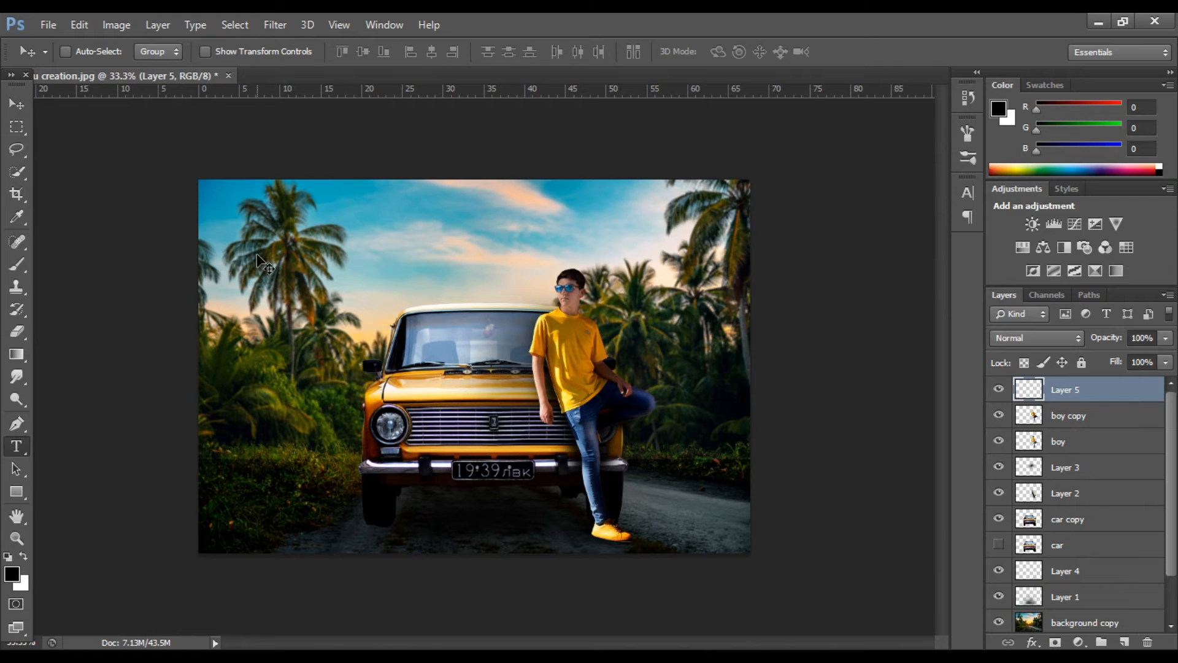
key(i)
click(12, 574)
click(985, 559)
text(ffffff)
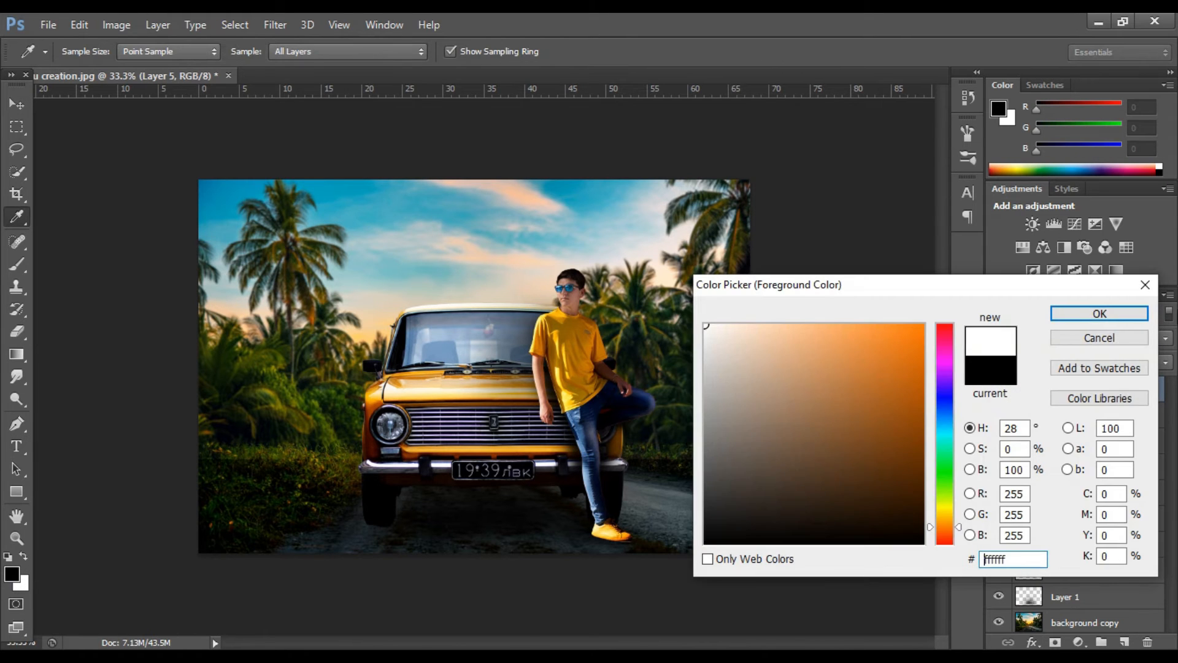
click(1094, 313)
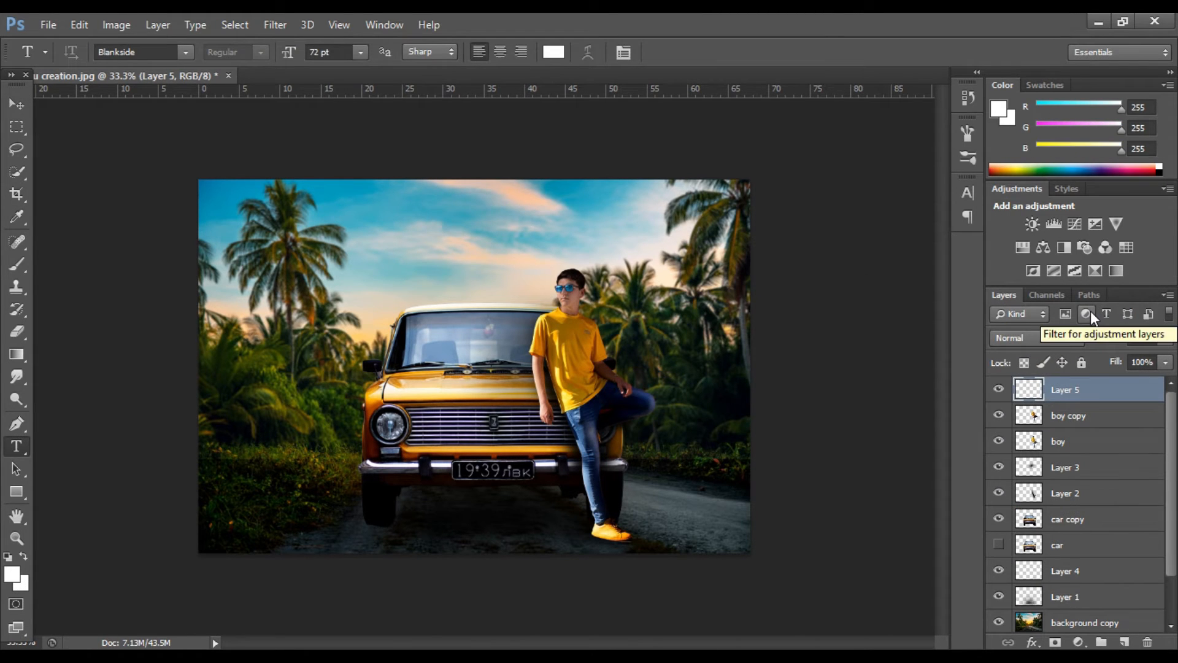
- Move the new layer directly above the background copy layer and choose a smoke brush at 600 px
key(v)
drag(1074, 396, 1098, 555)
key(b)
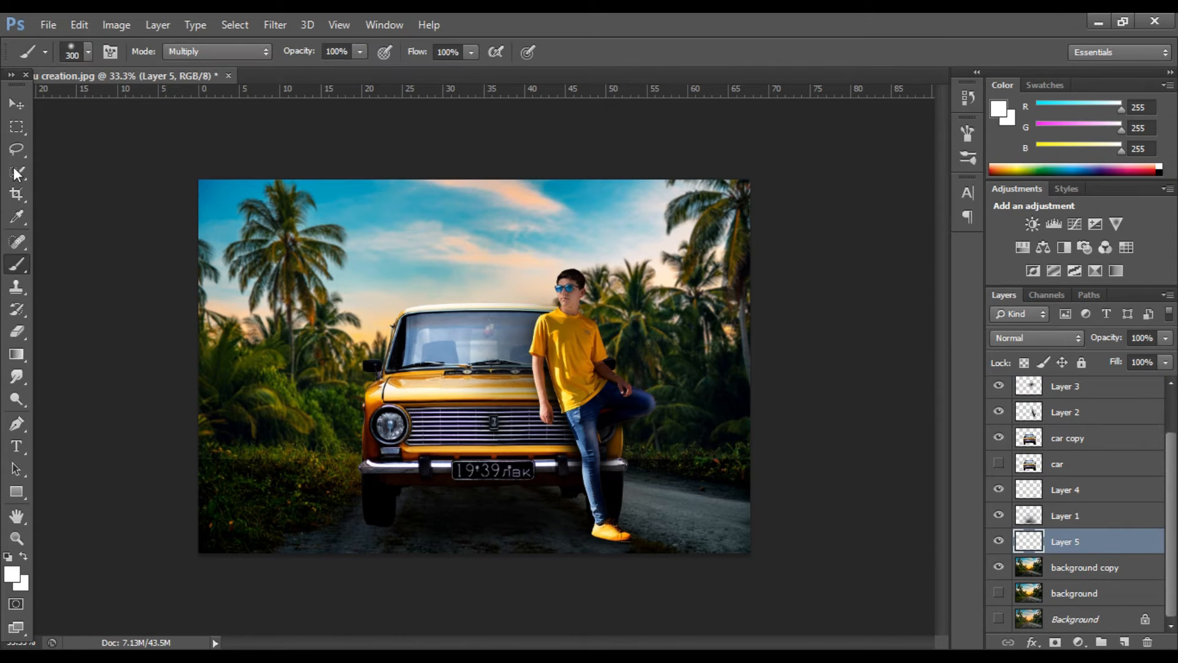
click(89, 51)
click(203, 349)
text(125)
key(Return)
- Paint white smoke puffs with single brush dabs on both sides of the car, beneath it and behind its roof
click(600, 437)
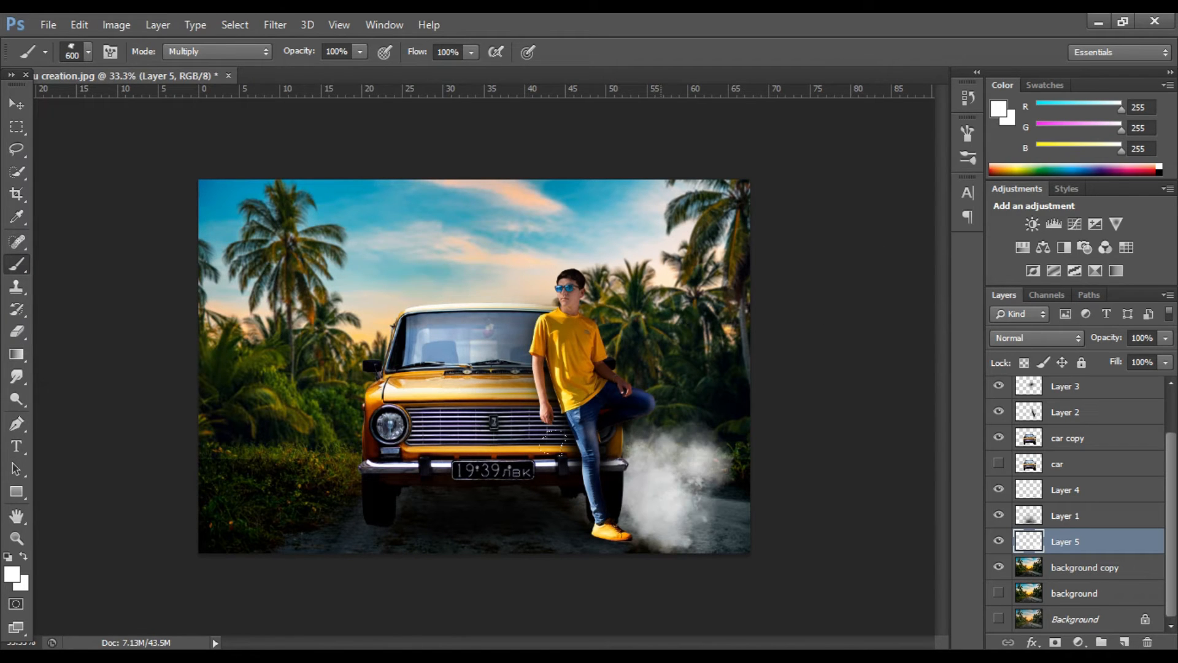
click(531, 484)
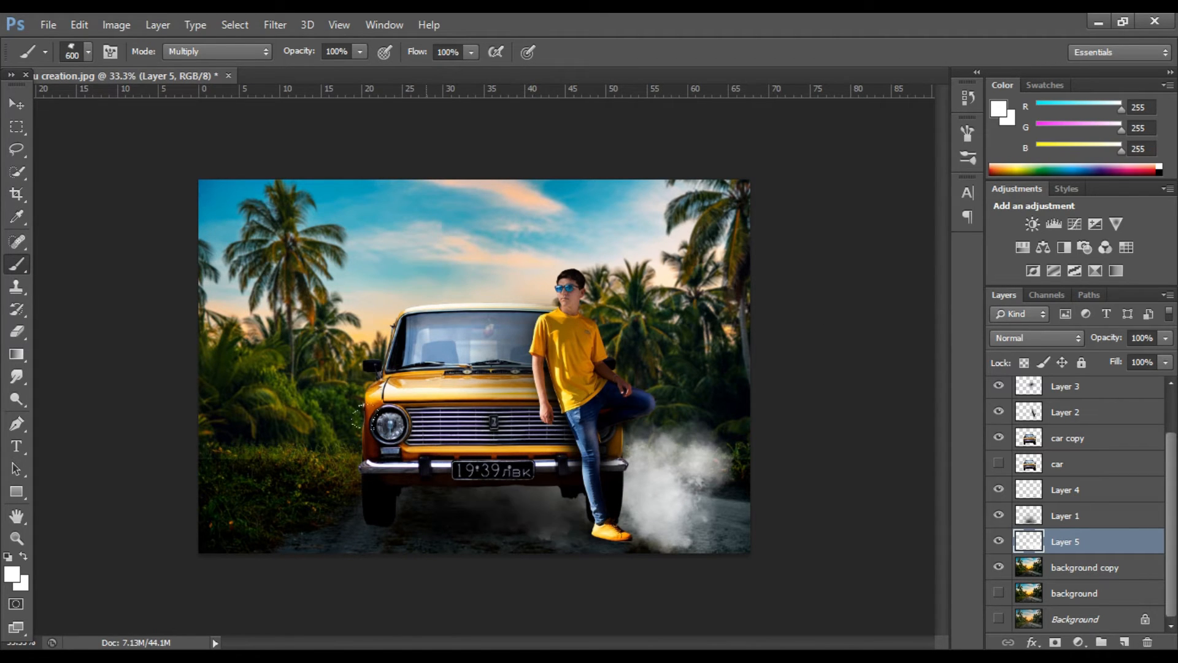
click(358, 419)
click(271, 423)
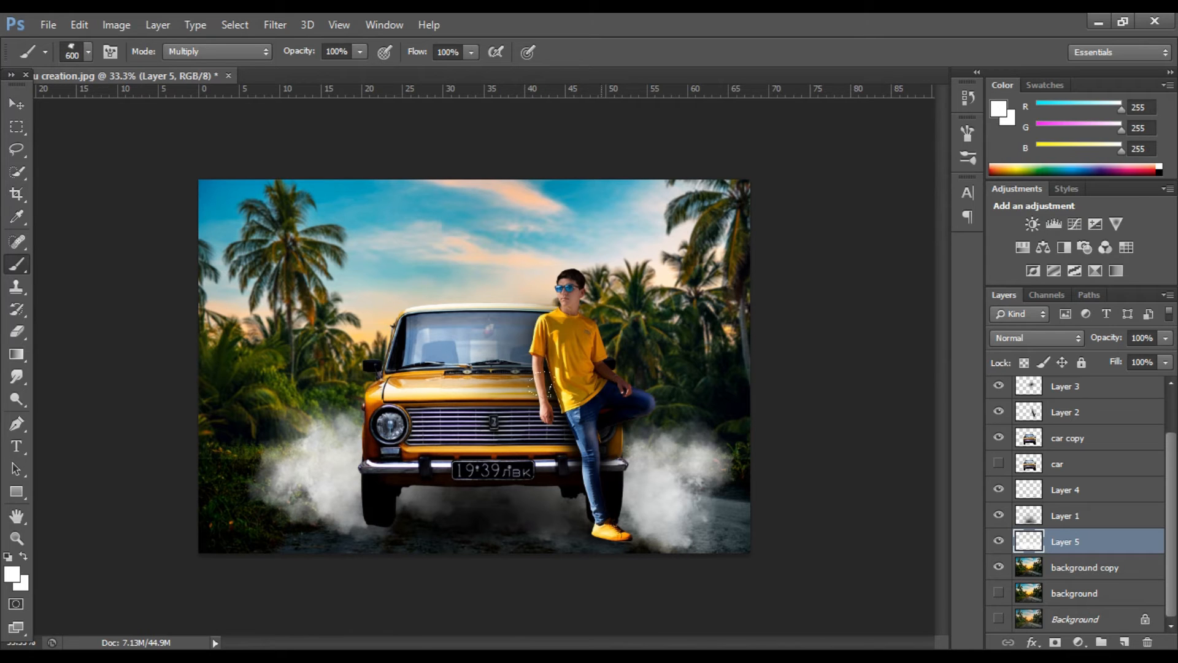
click(575, 407)
click(357, 354)
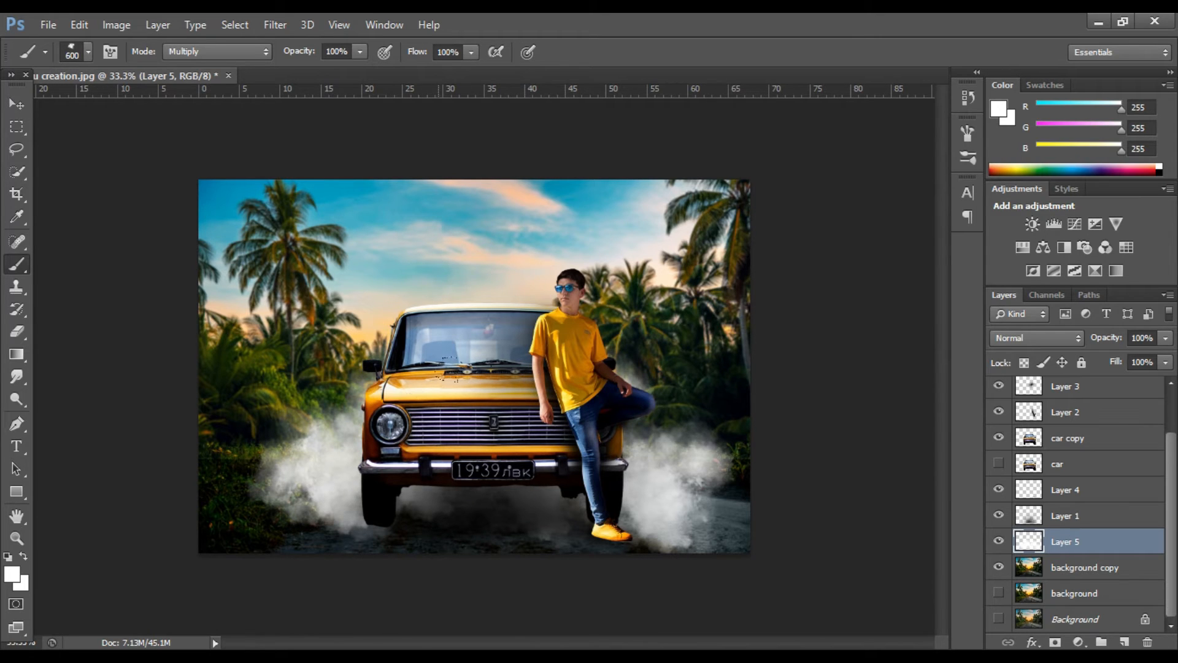
click(478, 297)
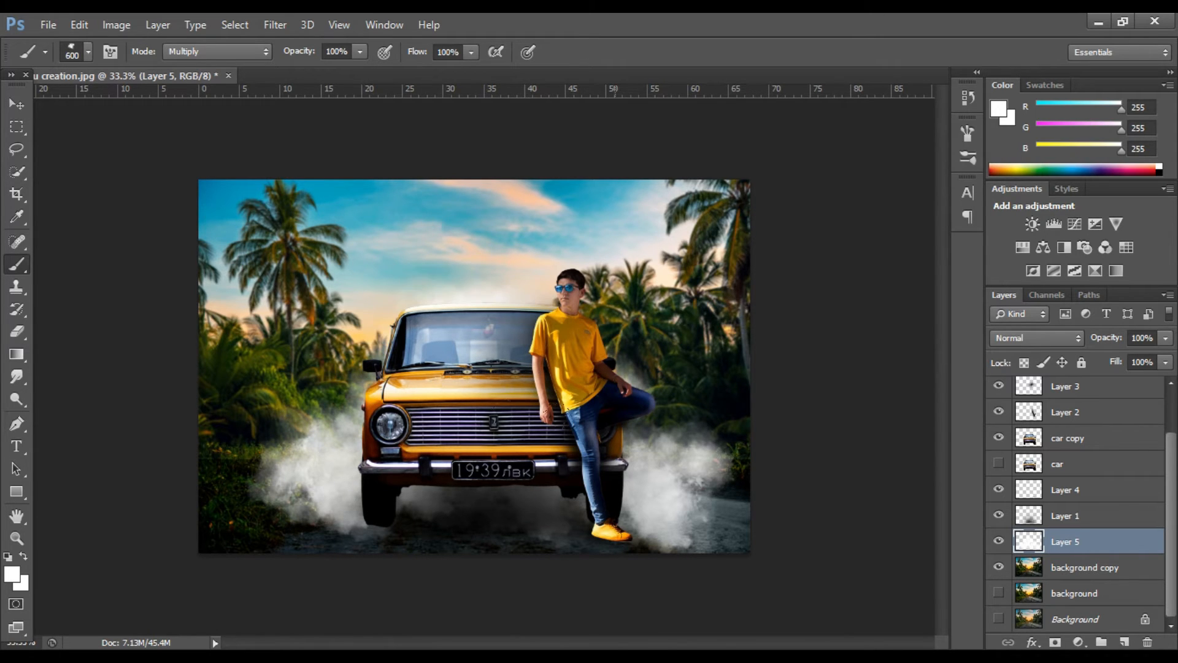
click(17, 104)
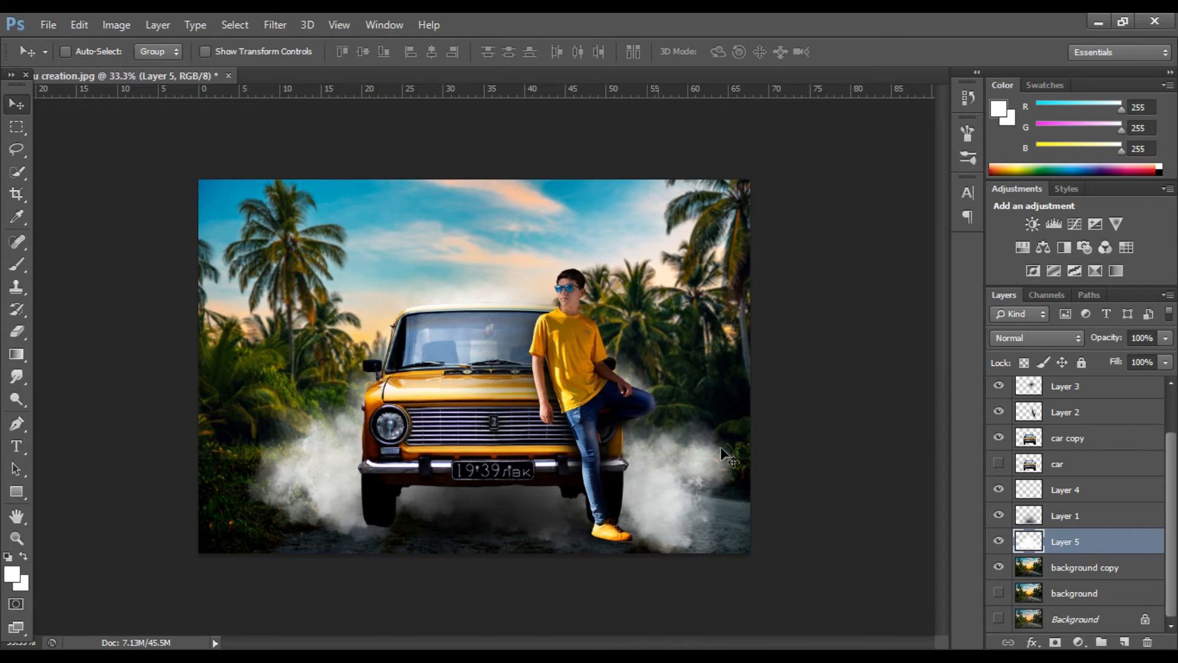
- Try a lower opacity on the smoke layer and return it to 100%
click(1166, 338)
drag(1121, 361, 1169, 357)
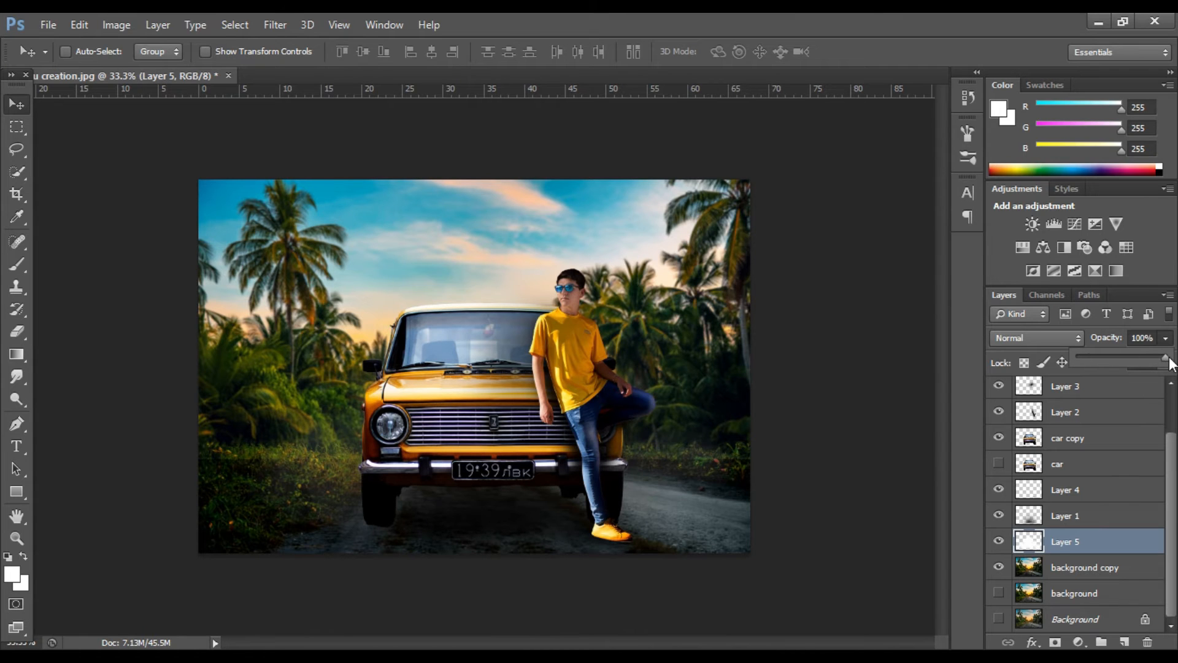
- Try a Color Balance adjustment clipped to the smoke layer and remove it
right_click(1063, 544)
key(Escape)
click(1033, 642)
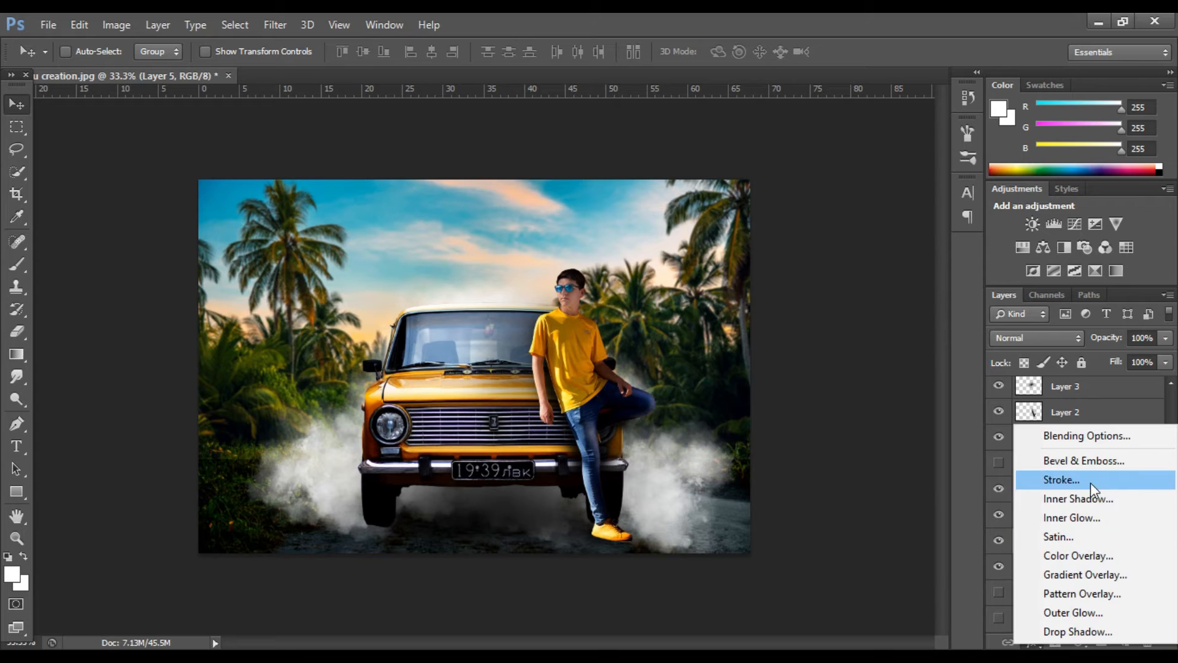
click(1079, 642)
click(1078, 642)
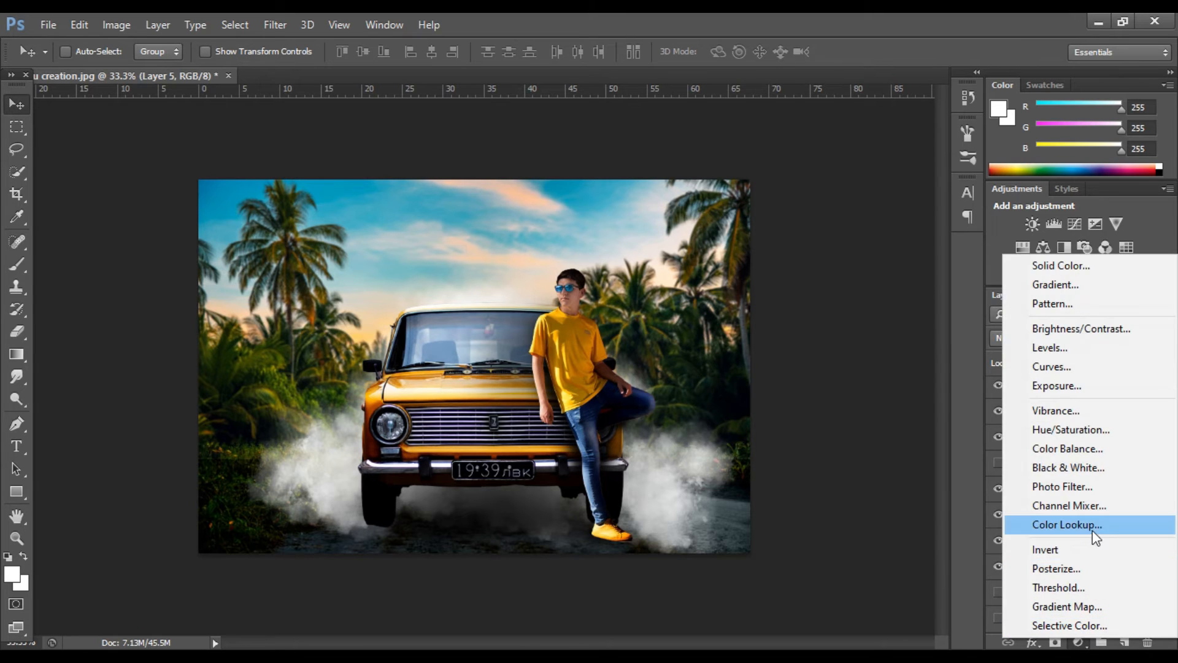
click(1084, 442)
click(861, 510)
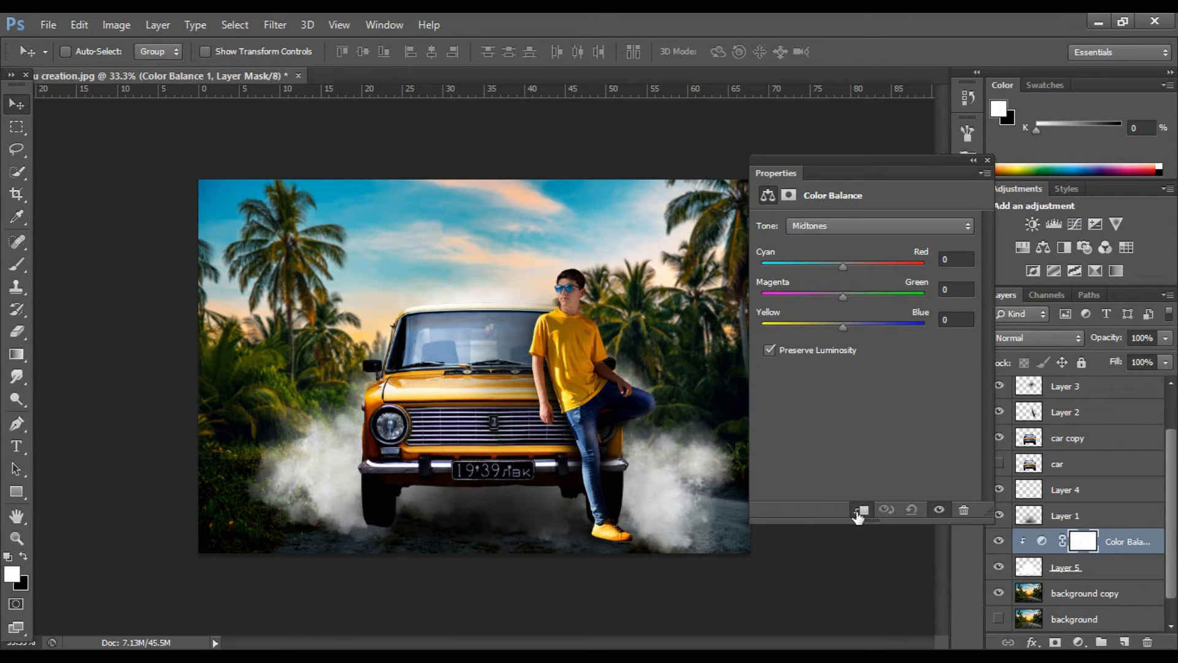
click(988, 160)
key(Delete)
- Try a colorized Hue/Saturation adjustment layer above the smoke layer and delete it
click(1080, 642)
click(1073, 433)
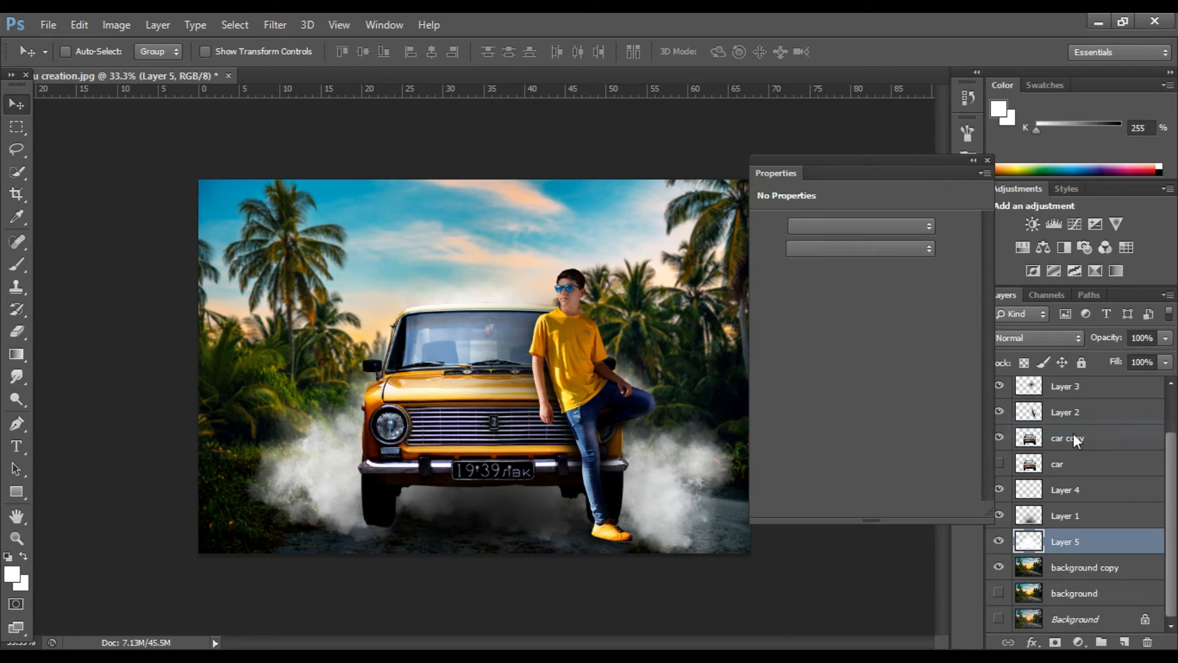
click(840, 384)
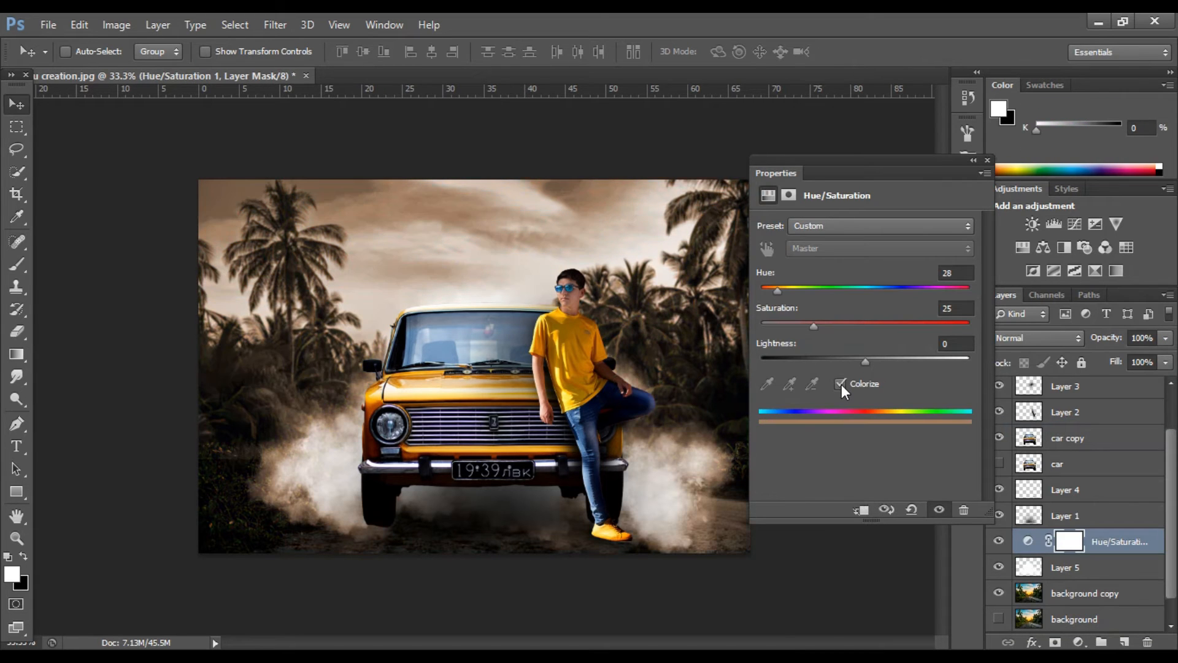
click(987, 160)
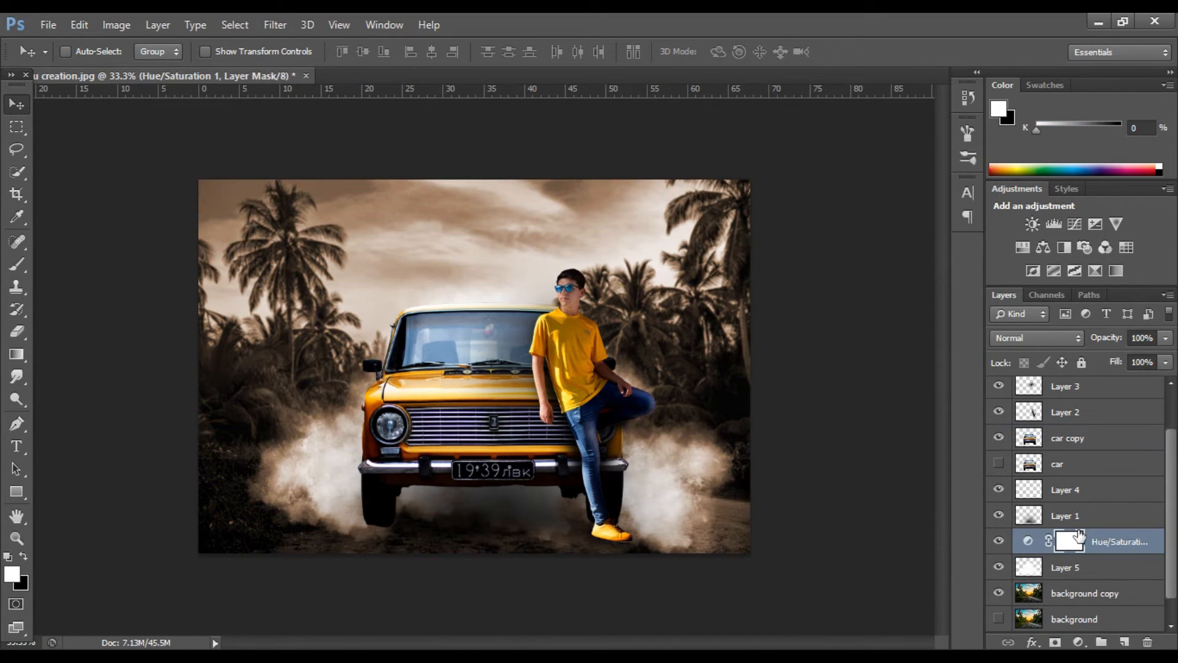
key(Delete)
- Colorize the smoke layer directly with Hue/Saturation, using hue 44, saturation 25 and lightness -60
click(112, 23)
mouse_move(158, 68)
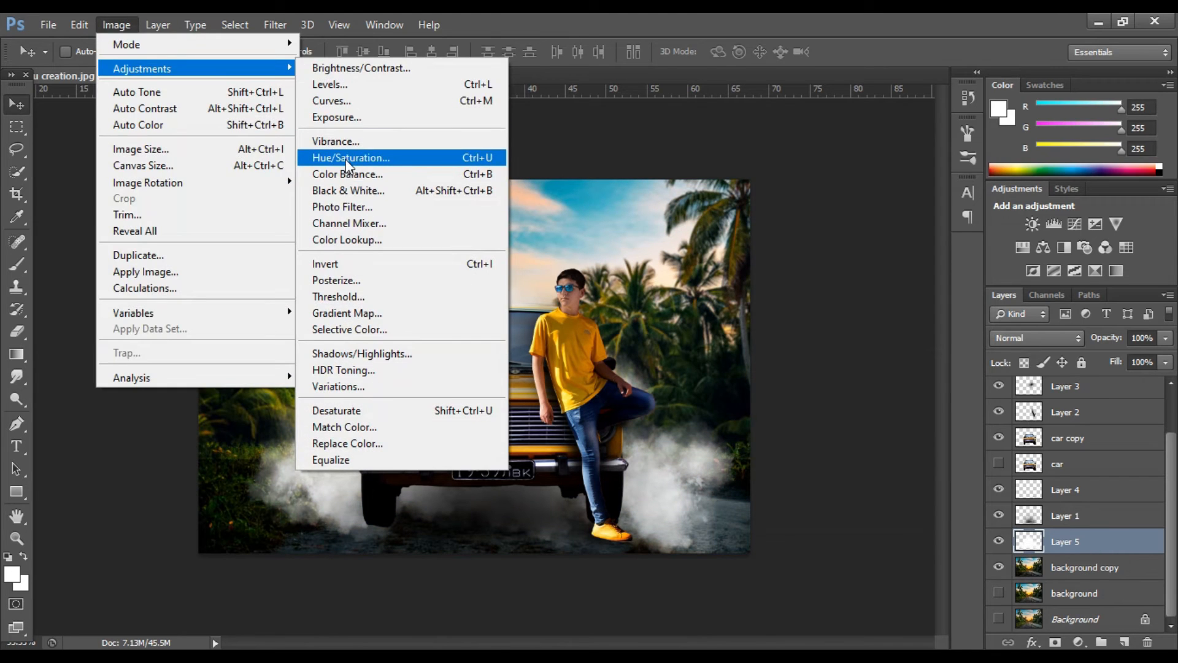
click(568, 157)
click(1015, 341)
drag(783, 234, 775, 236)
drag(853, 318, 807, 320)
drag(775, 236, 787, 238)
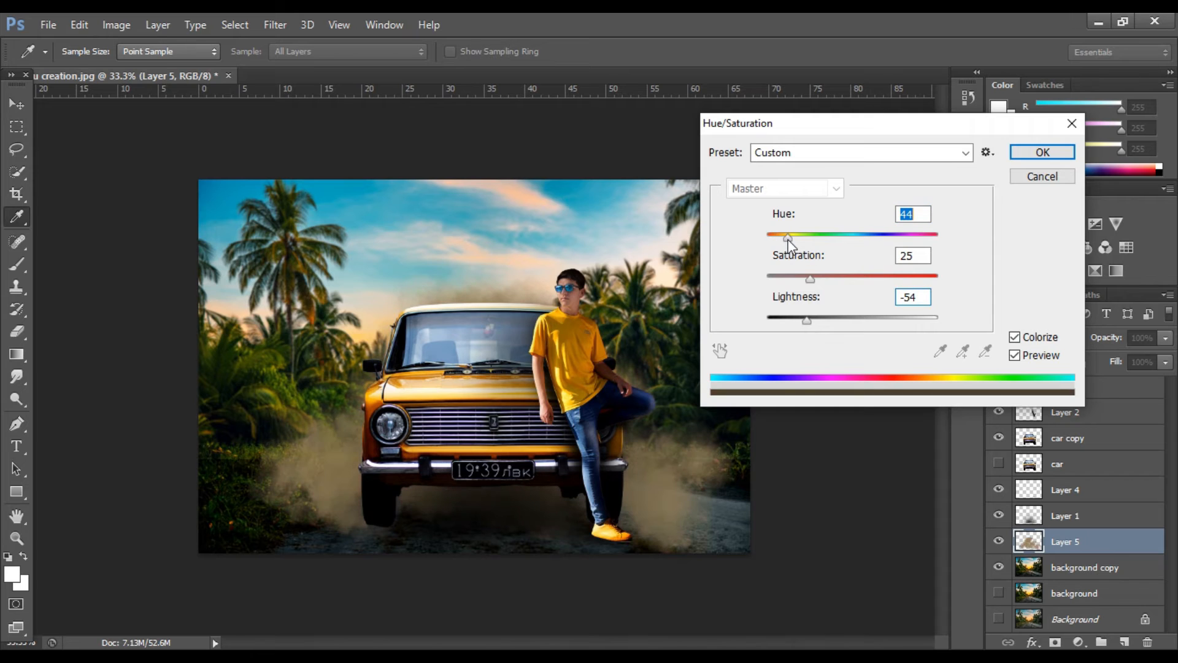
mouse_move(805, 319)
mouse_down()
mouse_move(789, 323)
mouse_move(802, 323)
mouse_up()
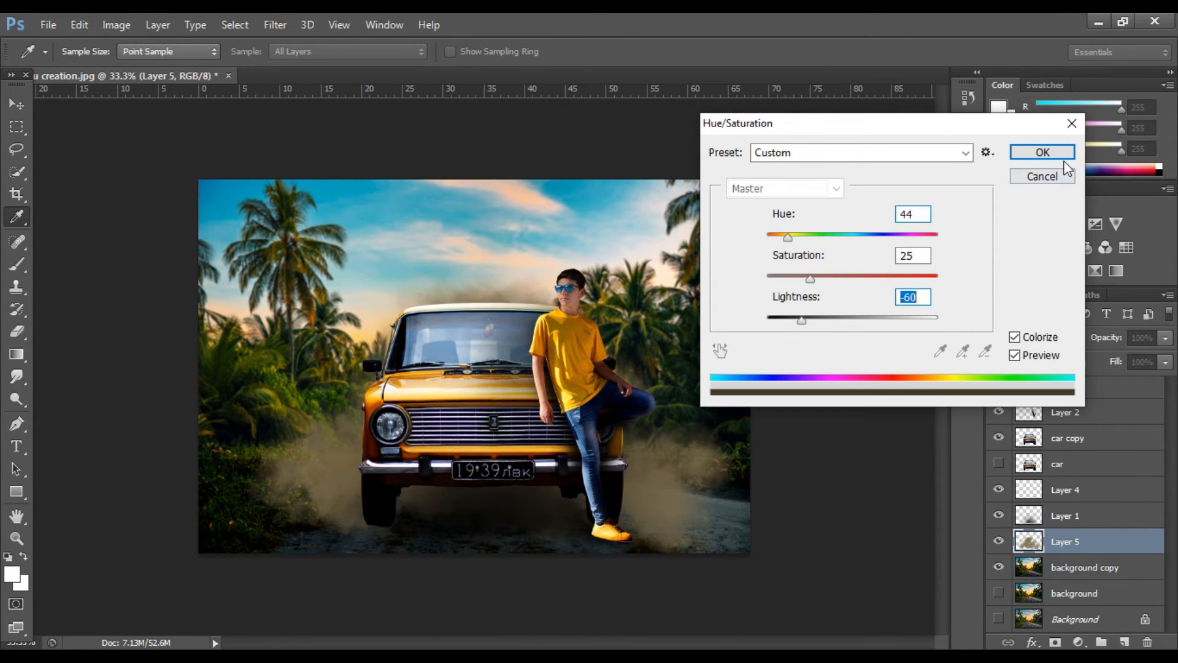
click(1042, 151)
- Try Multiply on the smoke layer, settle on the Lighten blend mode and set its opacity to 66%
click(1037, 337)
click(1006, 76)
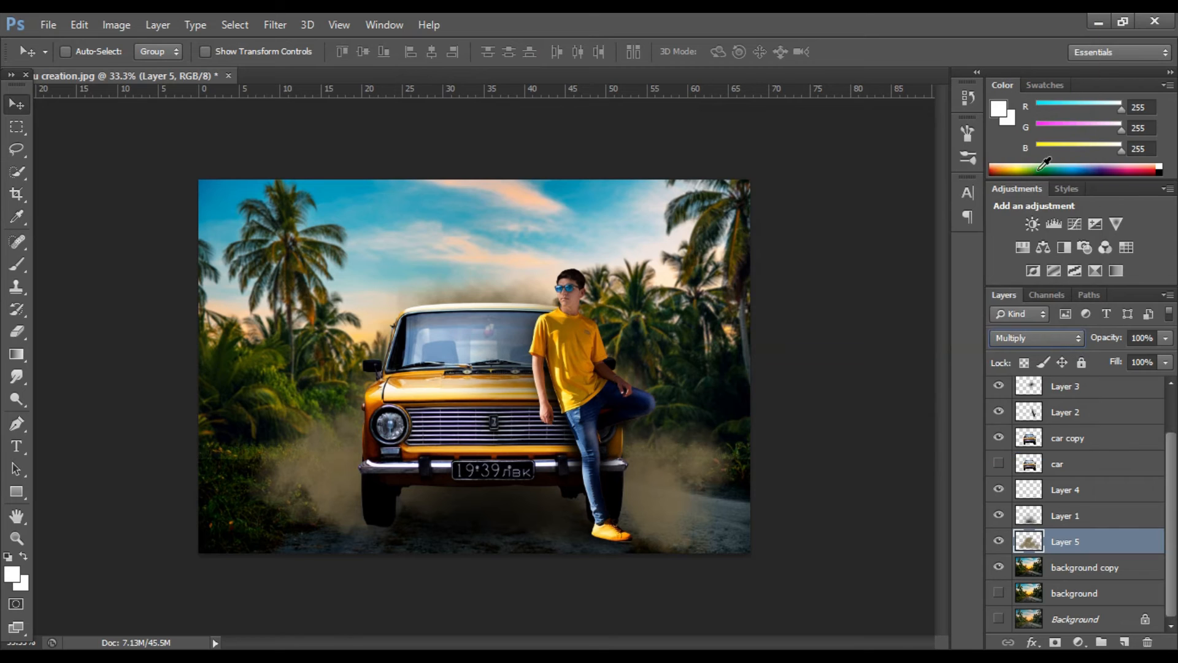
click(1031, 338)
click(998, 142)
click(1166, 337)
drag(1150, 354, 1132, 356)
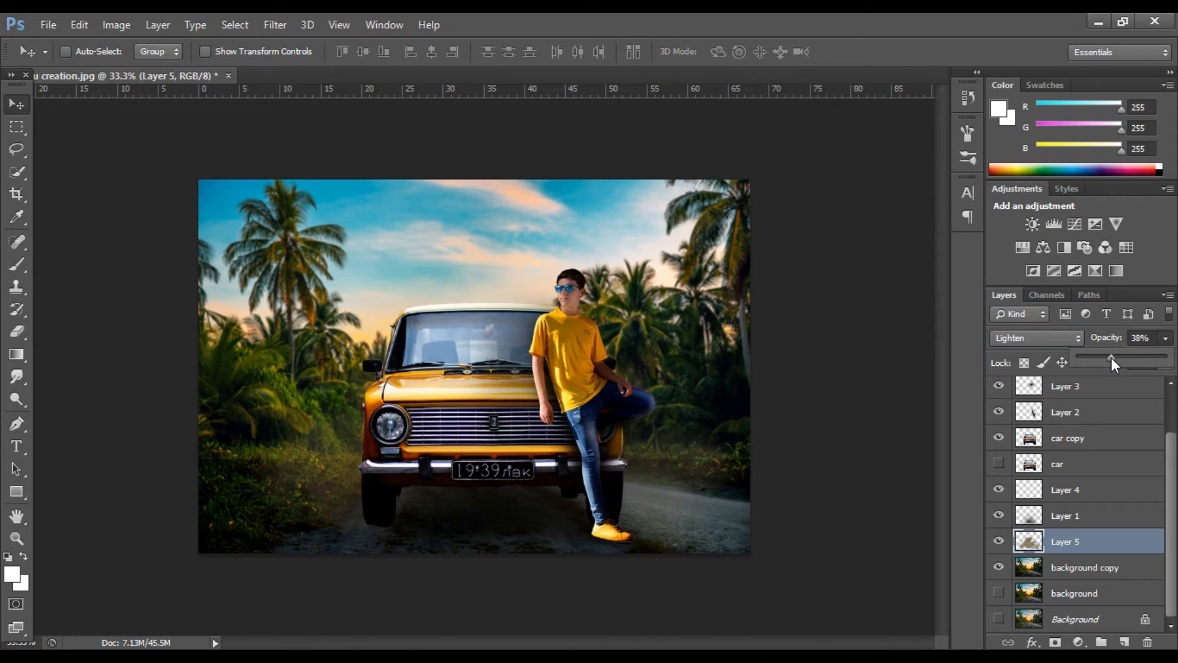
drag(1125, 357, 1139, 359)
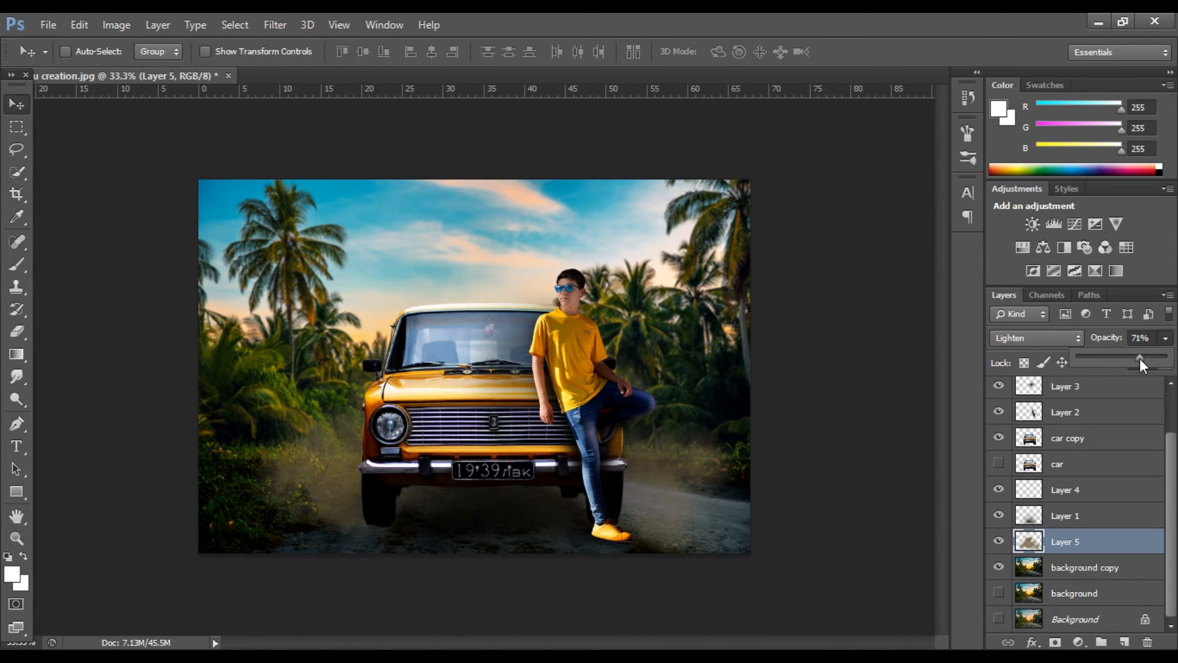
- Soften the smoke over the bushes beside the car's headlight side with a 500 px eraser at 40% opacity
key(e)
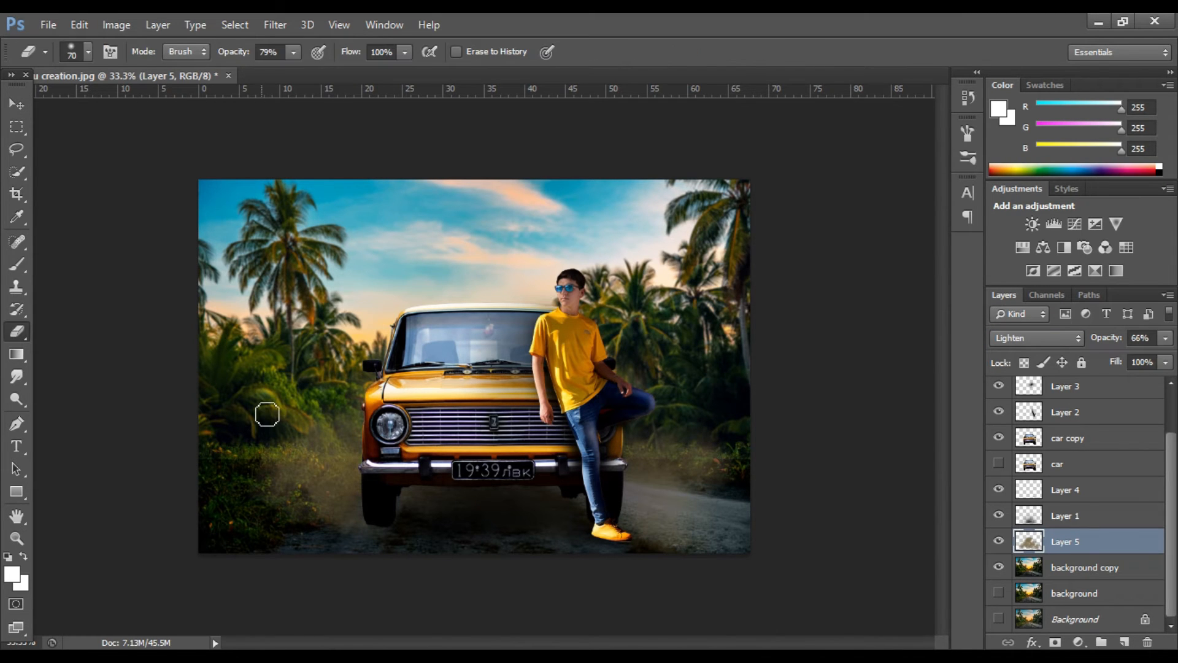
drag(263, 76, 259, 76)
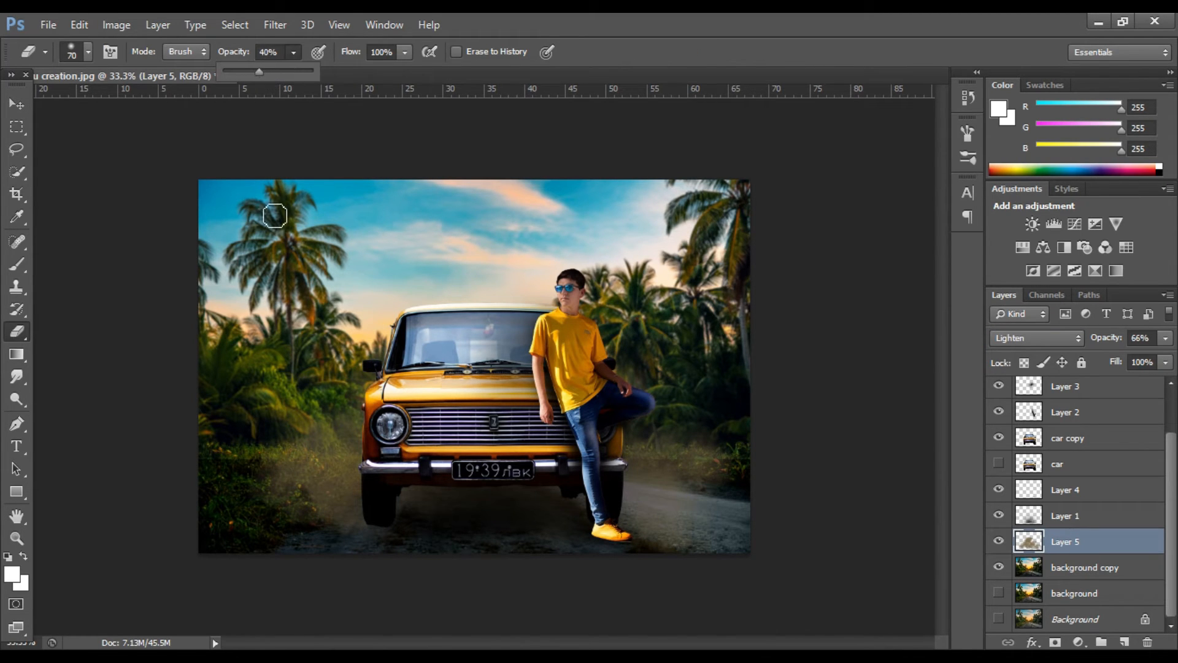
click(256, 437)
drag(244, 428, 246, 431)
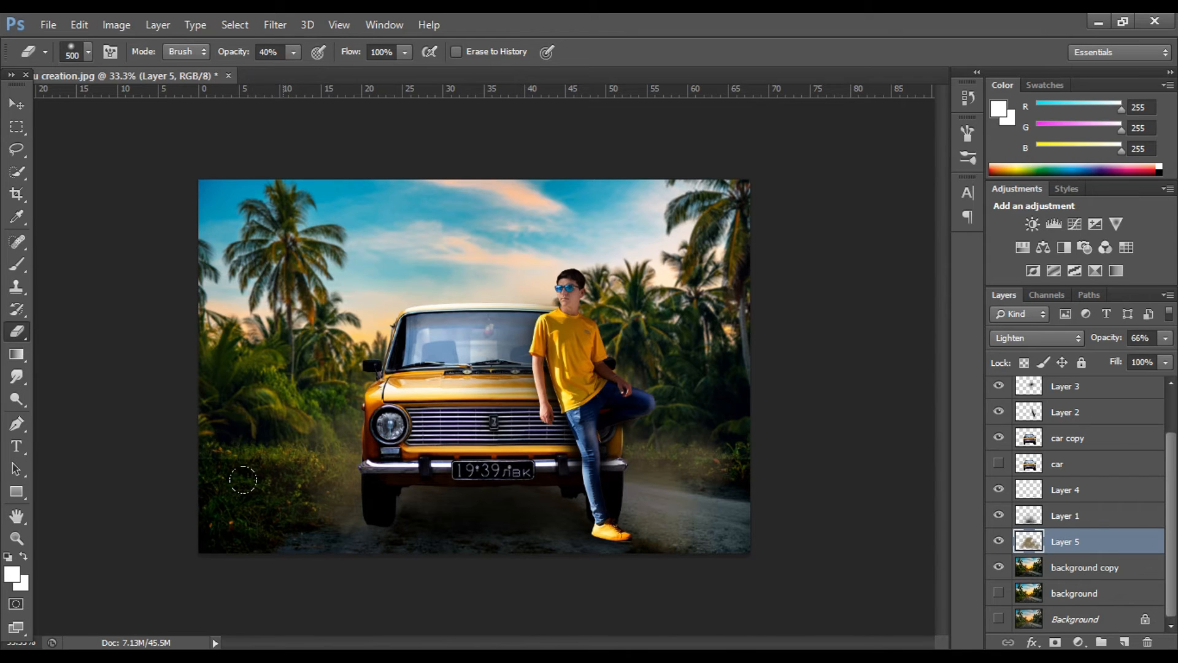
- Raise the smoke layer's opacity to 88% and lightly erase the smoke behind the man's bent leg
click(1165, 363)
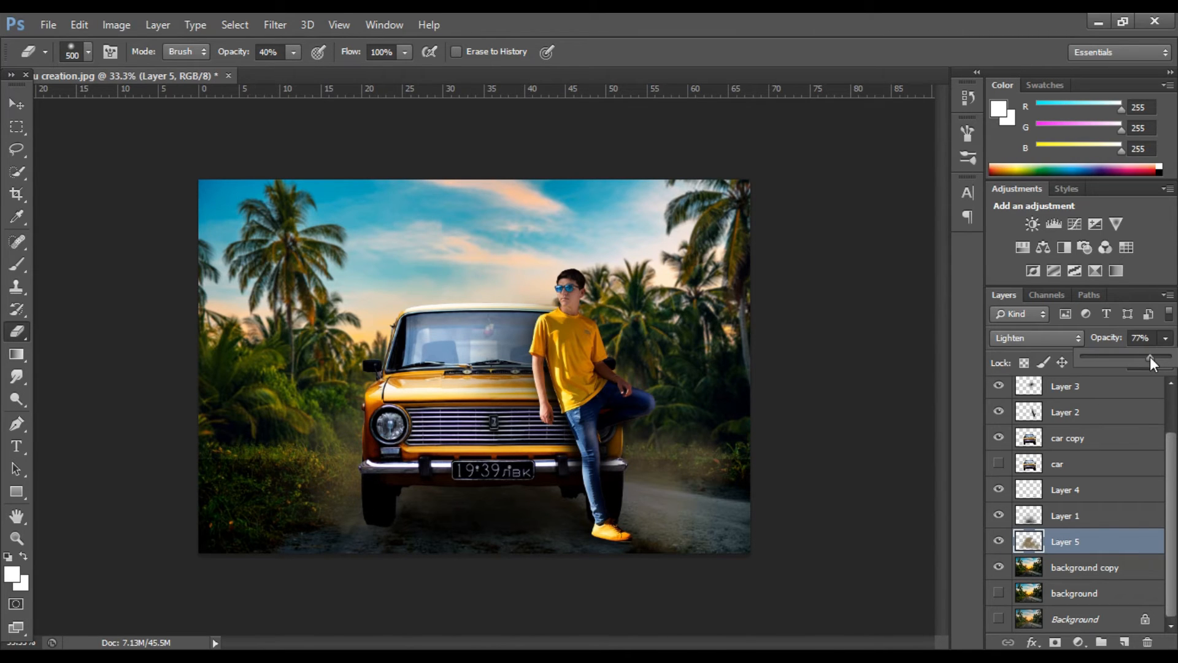
click(687, 410)
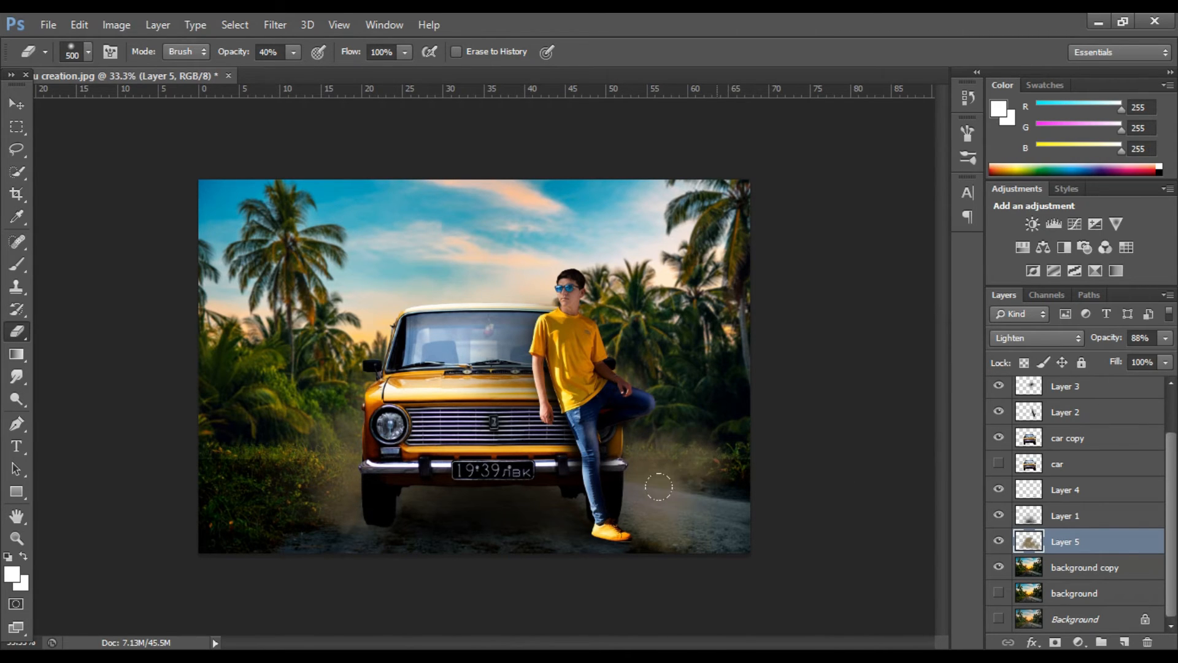
click(17, 104)
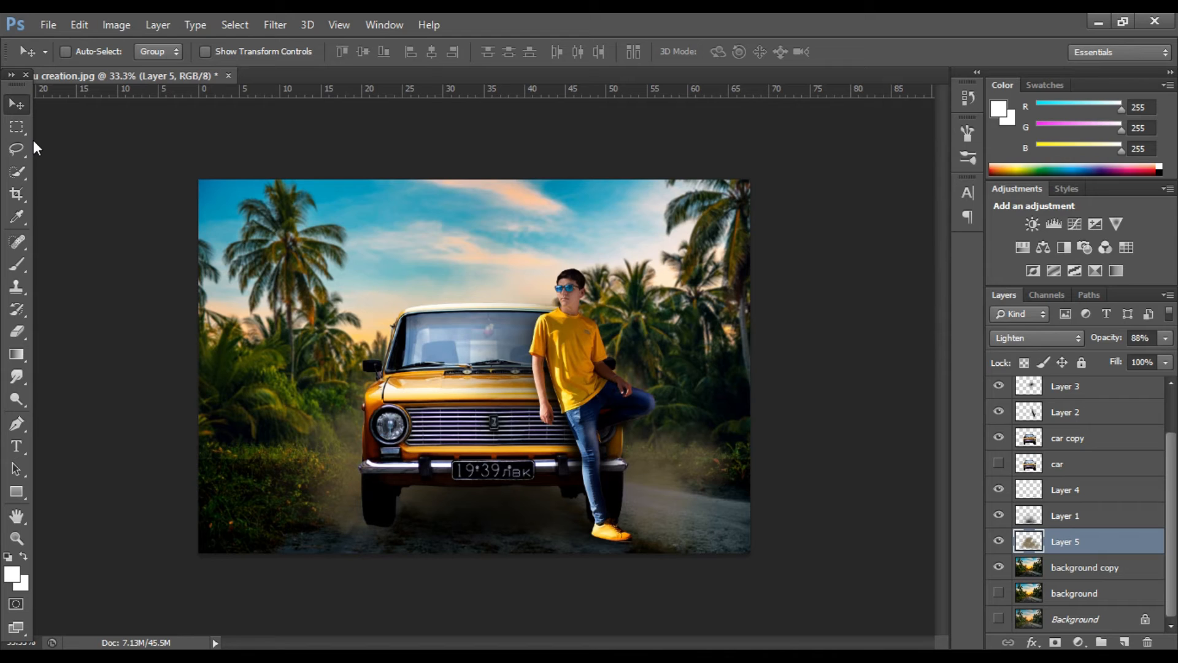
- Duplicate the background copy layer and move the duplicate to the top of the layer stack
click(1093, 569)
key(ctrl+j)
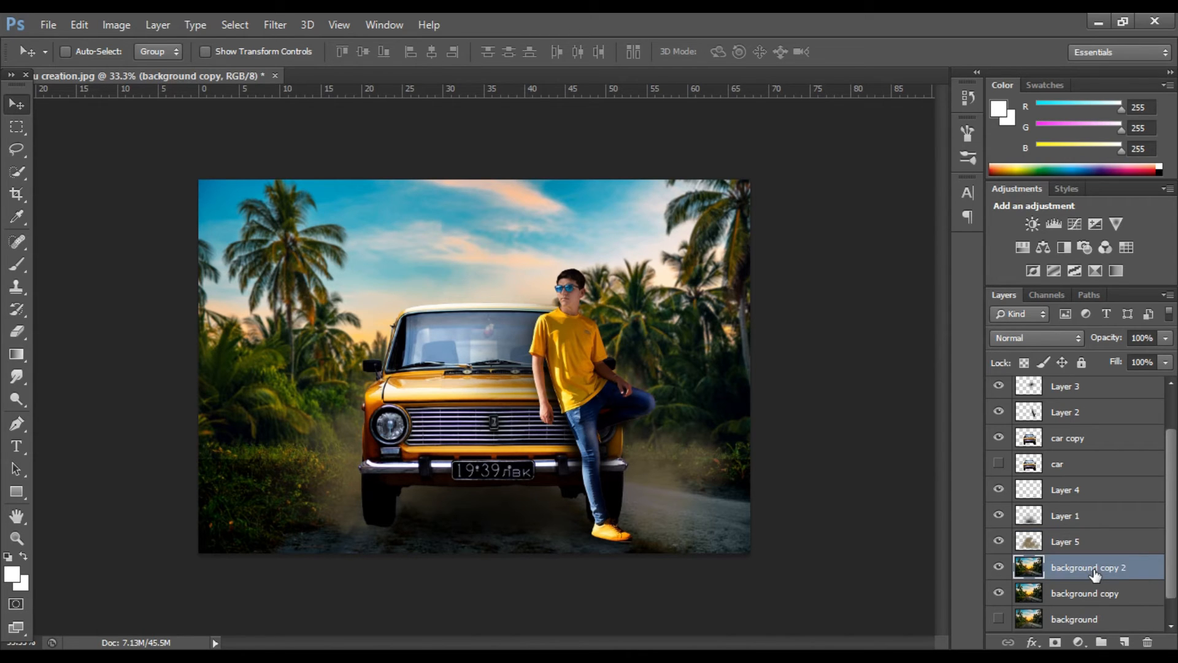
key(ctrl+t)
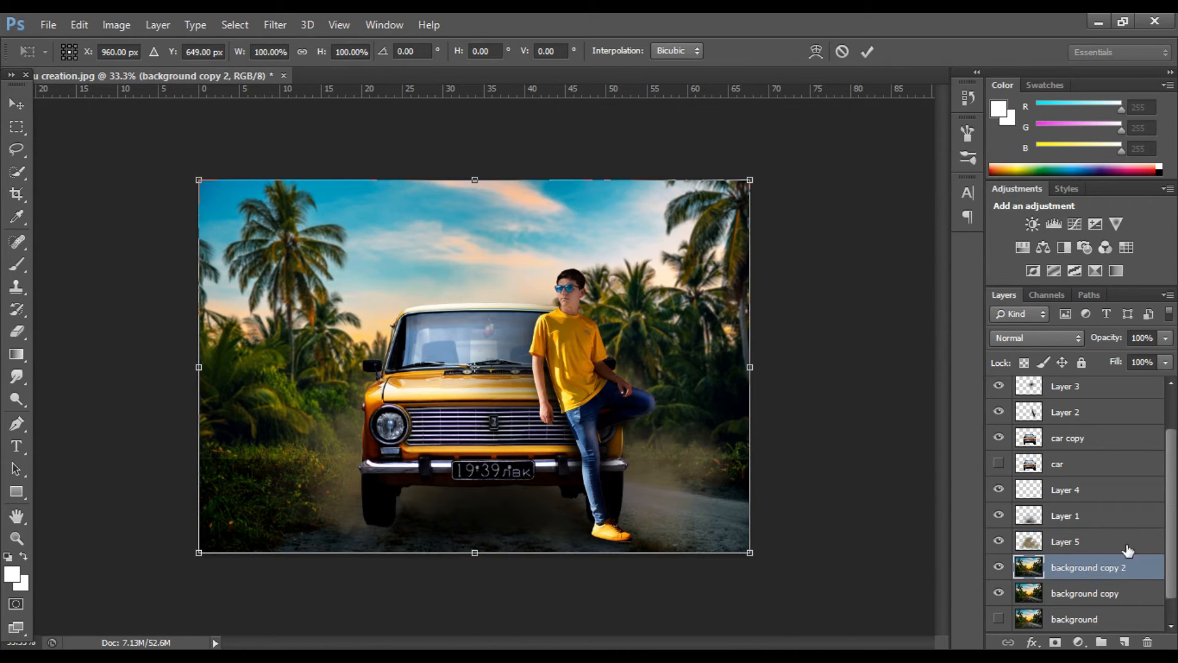
click(867, 52)
drag(1096, 567, 1101, 377)
drag(1087, 447, 1093, 379)
- Scale the duplicated background down to about 37.5% of its size
key(ctrl+t)
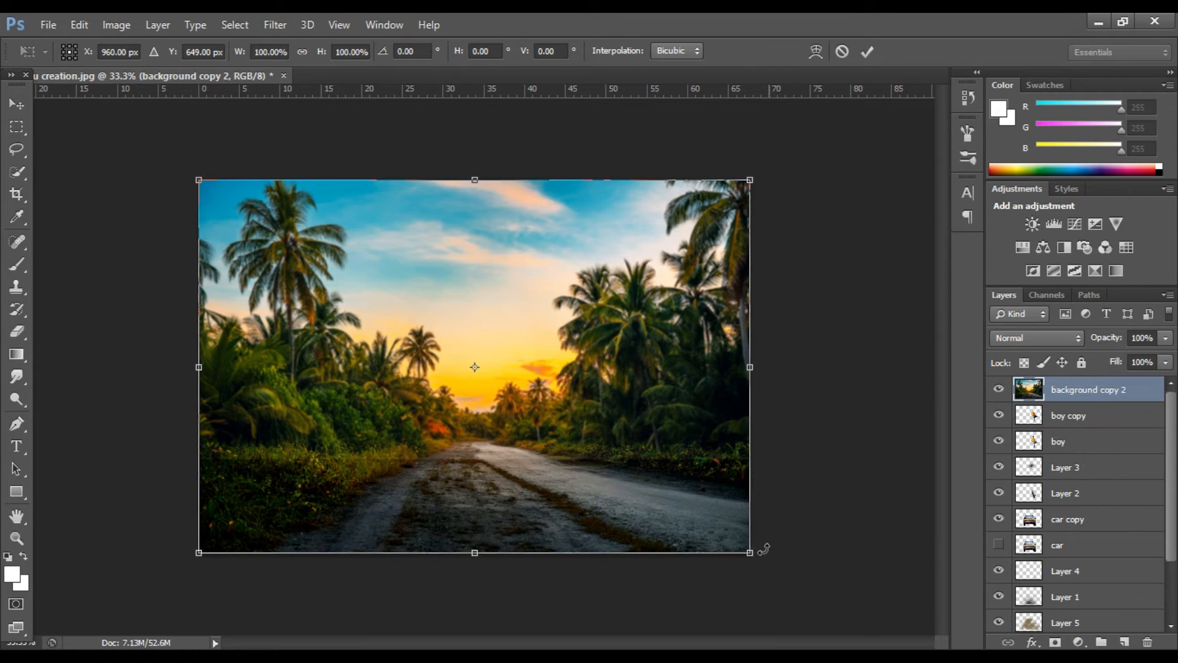
drag(751, 554, 405, 319)
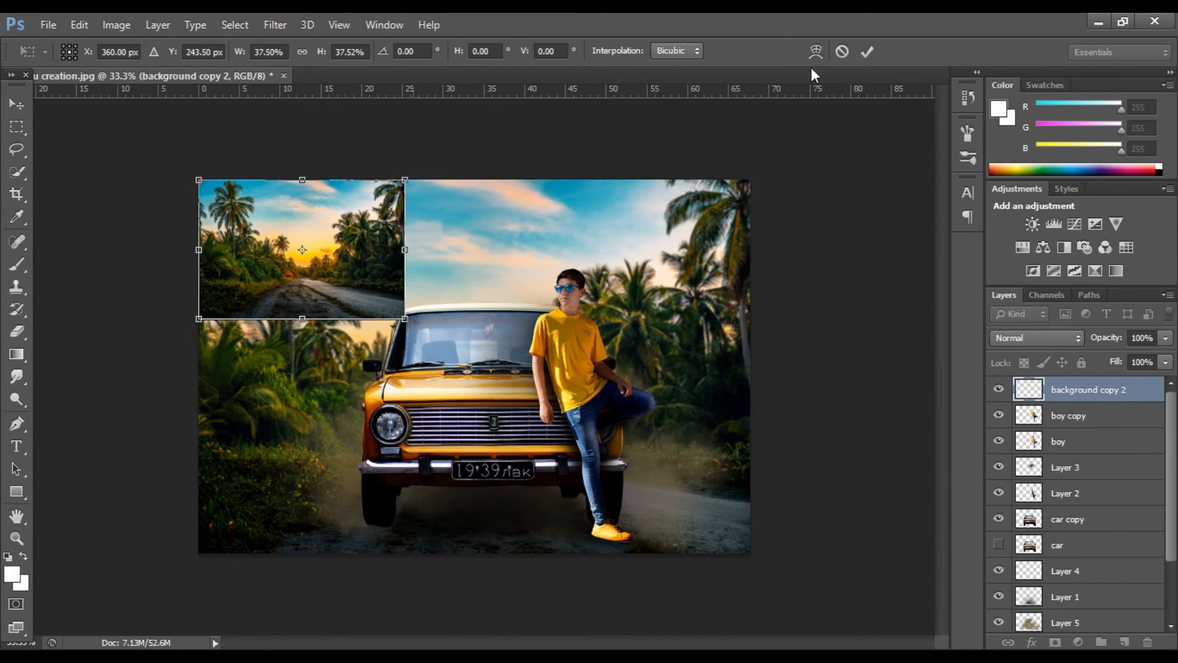
click(871, 54)
- Stretch the reduced background's width to about 128.6% and place it over the car's windshield
key(ctrl+t)
drag(378, 264, 582, 374)
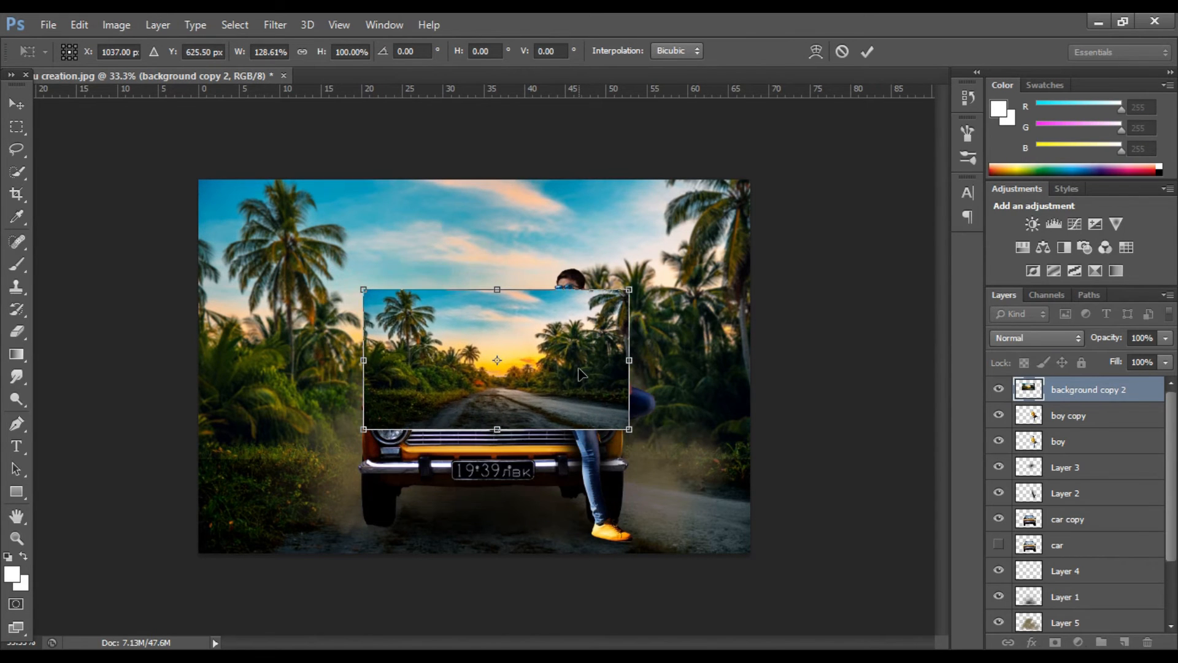
click(868, 52)
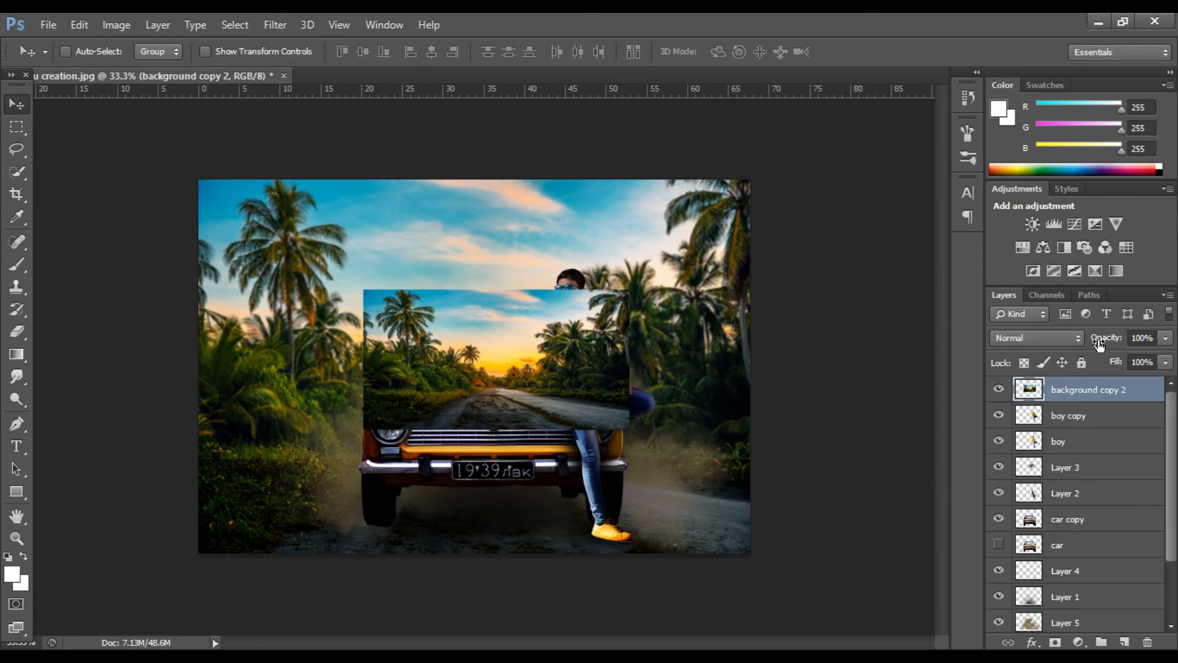
- Set the duplicated background's blend mode to Soft Light and shift it slightly upward over the windshield
click(1067, 339)
click(1013, 240)
drag(557, 358, 550, 339)
- Erase the duplicated background outside the windshield, including over the man, sky and hood, with a soft eraser at 100% opacity
key(ctrl+plus)
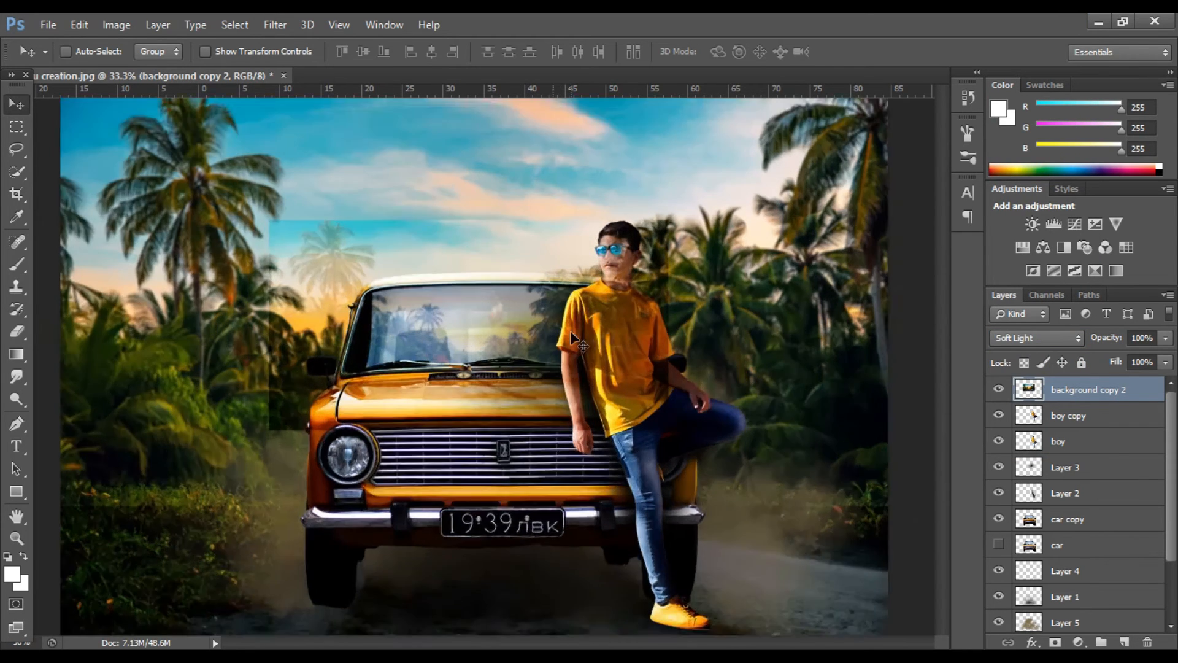
key(ctrl+plus)
key(ctrl+plus)
key(e)
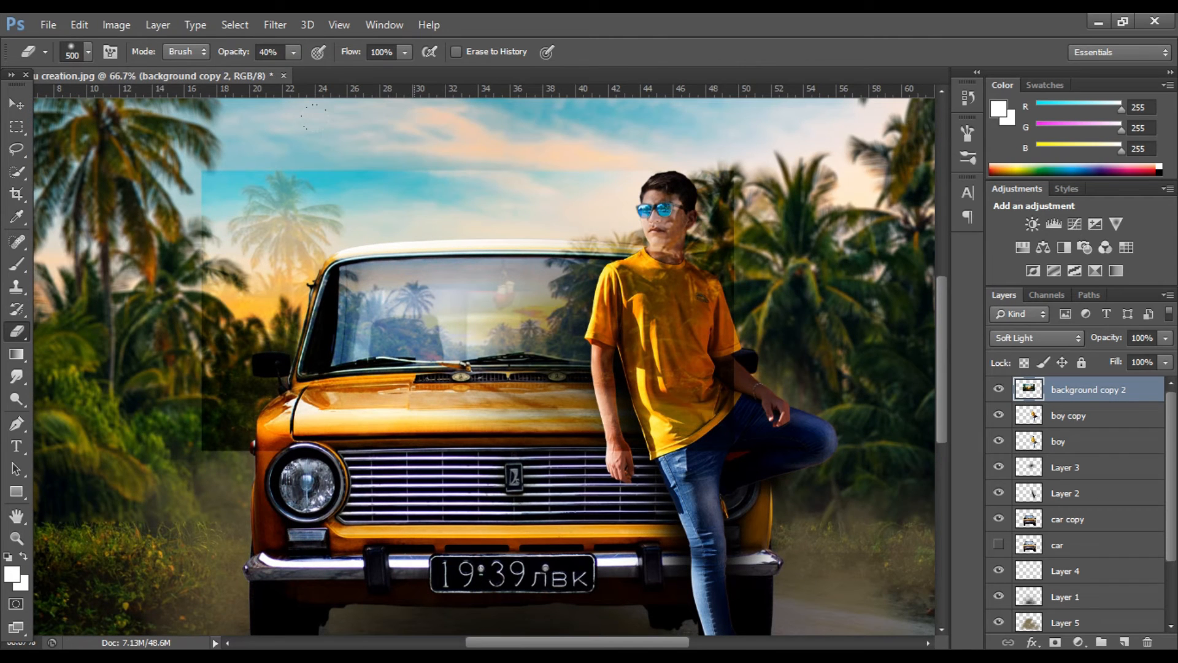
key(bracketleft)
key(bracketleft)
key(bracketleft)
mouse_move(705, 192)
mouse_down()
mouse_move(721, 224)
mouse_move(702, 174)
mouse_move(665, 221)
mouse_move(640, 221)
mouse_move(644, 261)
mouse_move(680, 317)
mouse_move(711, 285)
mouse_move(685, 419)
mouse_move(635, 434)
mouse_move(595, 399)
mouse_move(618, 477)
mouse_move(523, 391)
mouse_move(467, 403)
mouse_move(208, 380)
mouse_up()
key(bracketright)
key(bracketright)
key(bracketright)
mouse_move(209, 184)
mouse_down()
mouse_move(215, 233)
mouse_move(452, 143)
mouse_move(239, 343)
mouse_move(297, 405)
mouse_move(479, 439)
mouse_move(647, 368)
mouse_up()
mouse_move(641, 318)
mouse_down()
mouse_move(608, 279)
mouse_move(592, 319)
mouse_move(657, 292)
mouse_move(576, 232)
mouse_move(481, 231)
mouse_move(295, 264)
mouse_move(261, 398)
mouse_up()
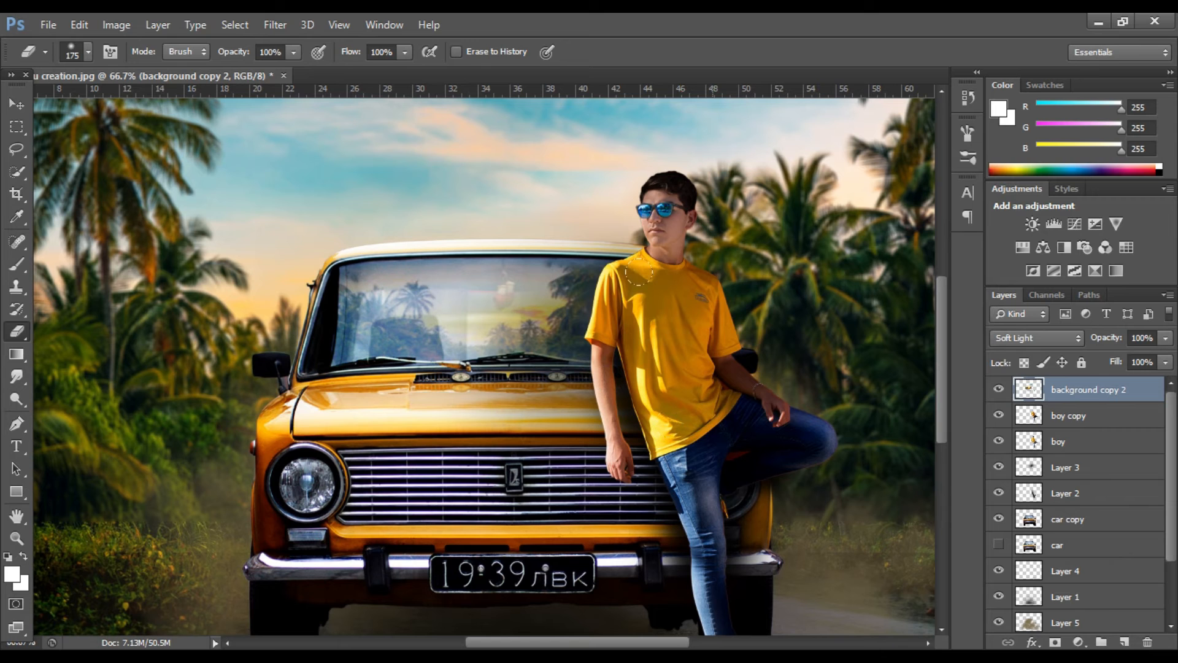
key(p)
key(e)
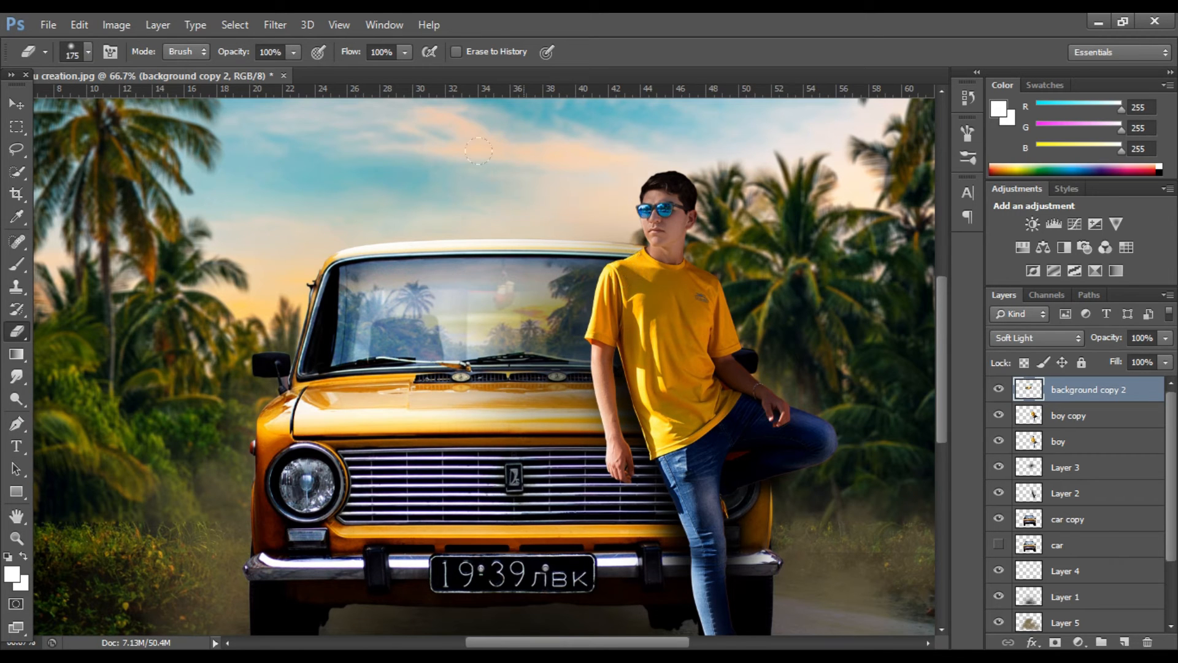
key(ctrl+minus)
key(ctrl+minus)
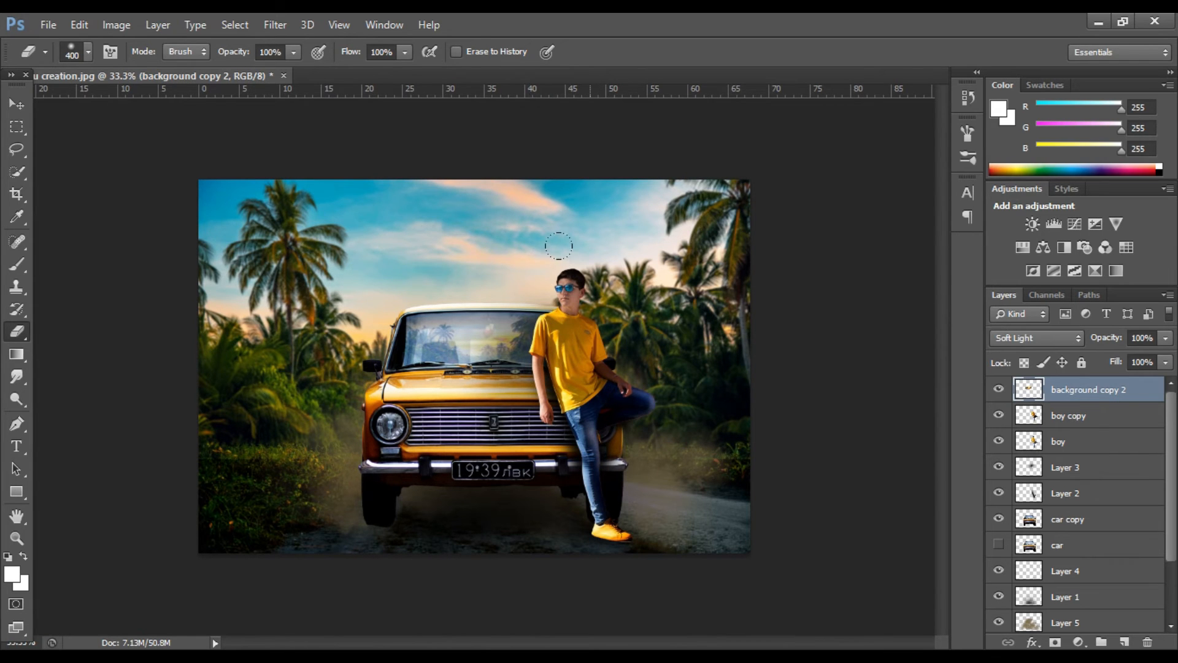
- Try other blend modes on the windshield reflection layer, including Darken, Lighten, Screen, Overlay and Hard Light
click(27, 105)
click(1051, 337)
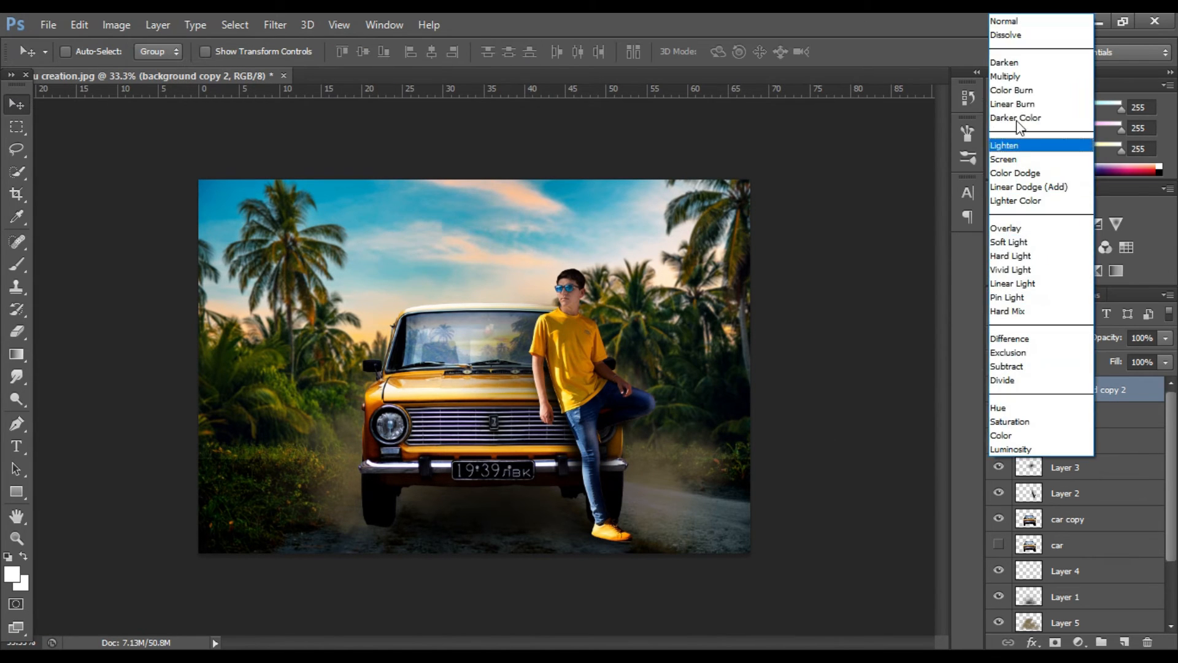
click(1031, 61)
click(1059, 339)
click(1009, 145)
click(1034, 338)
click(1022, 160)
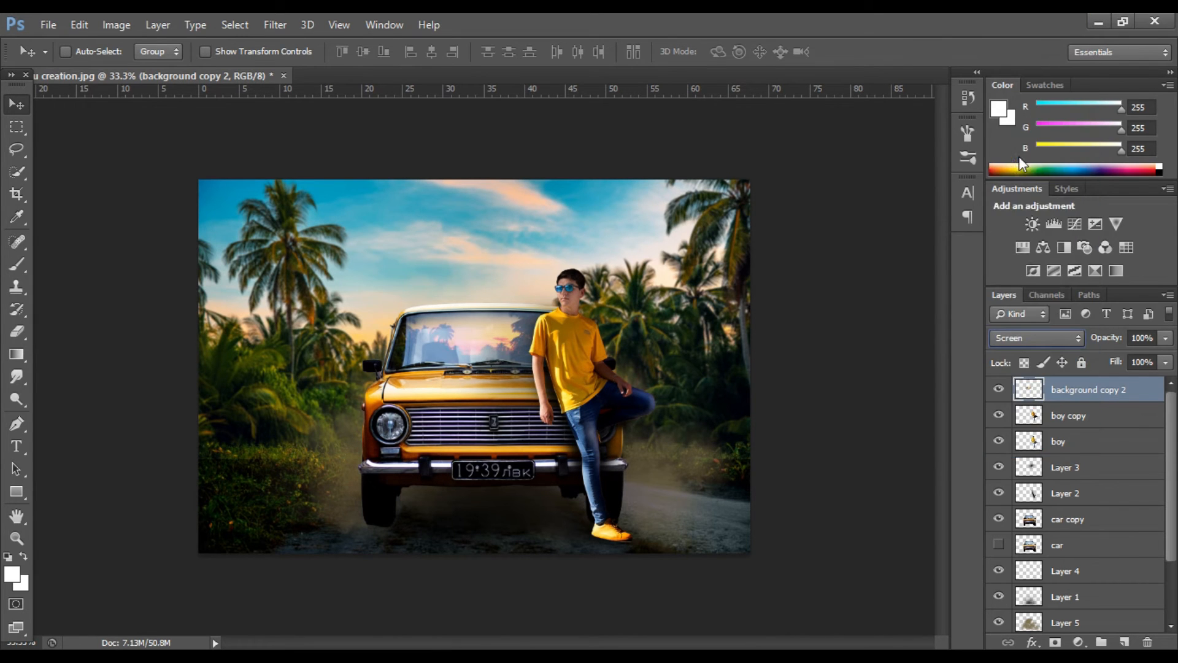
click(1036, 347)
click(1027, 289)
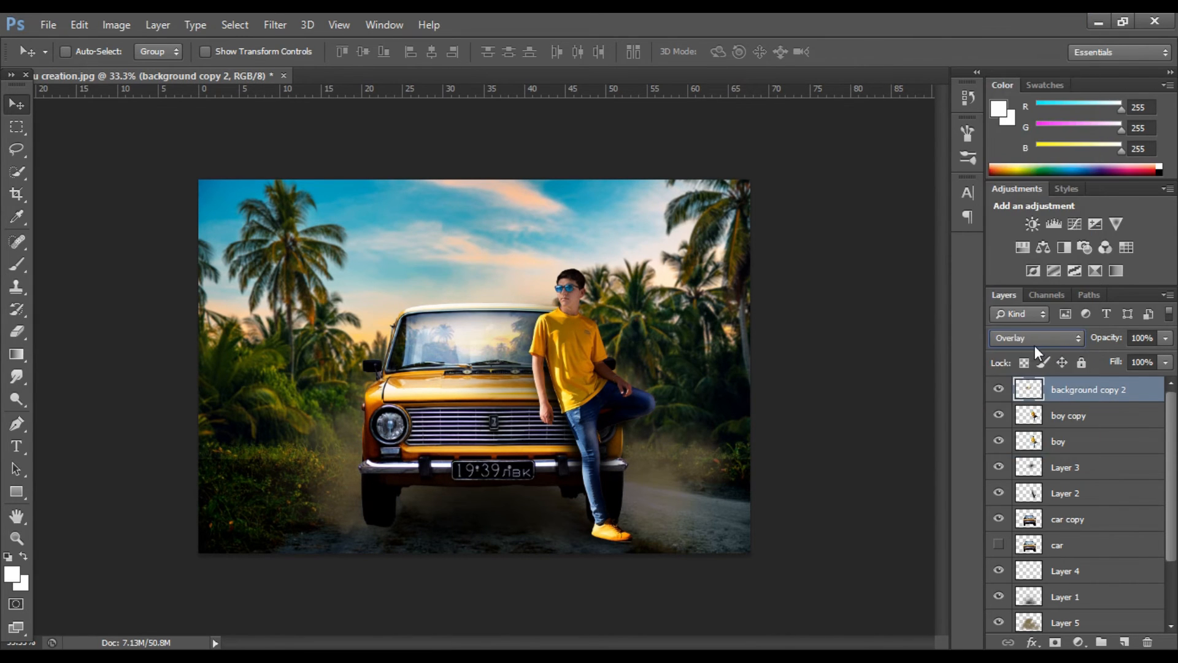
click(1034, 345)
click(1018, 256)
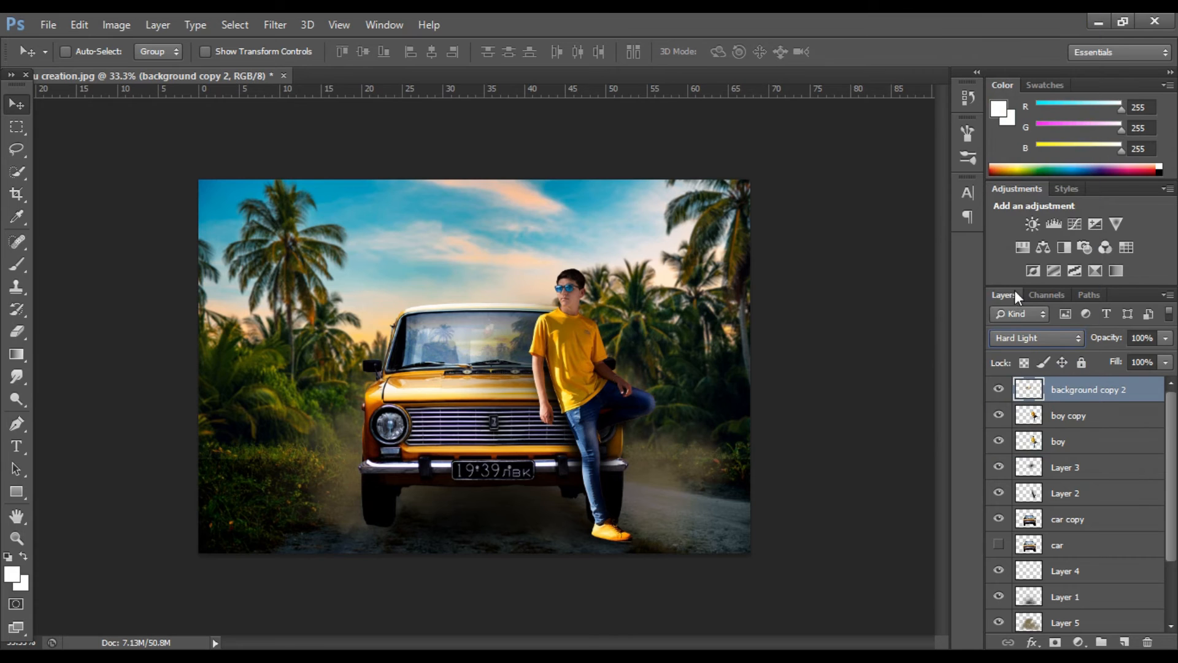
click(1025, 337)
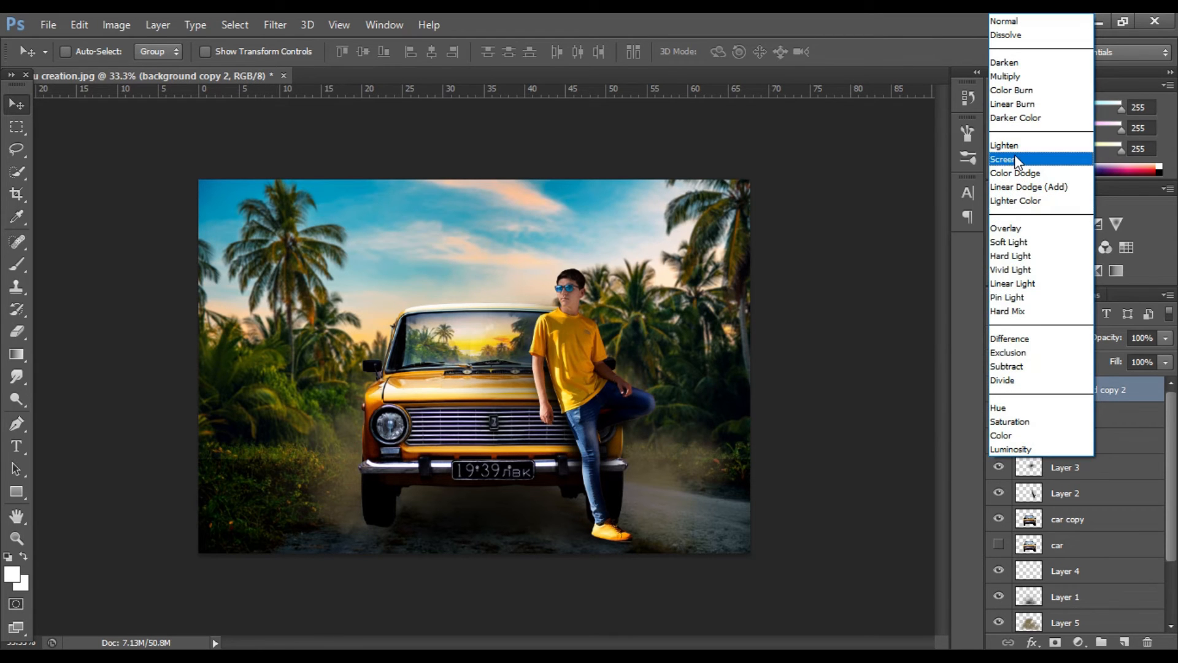
click(1021, 150)
- Set the windshield reflection layer back to Soft Light and lower its opacity to about 93%
click(1016, 340)
click(1020, 244)
drag(1165, 338, 1146, 353)
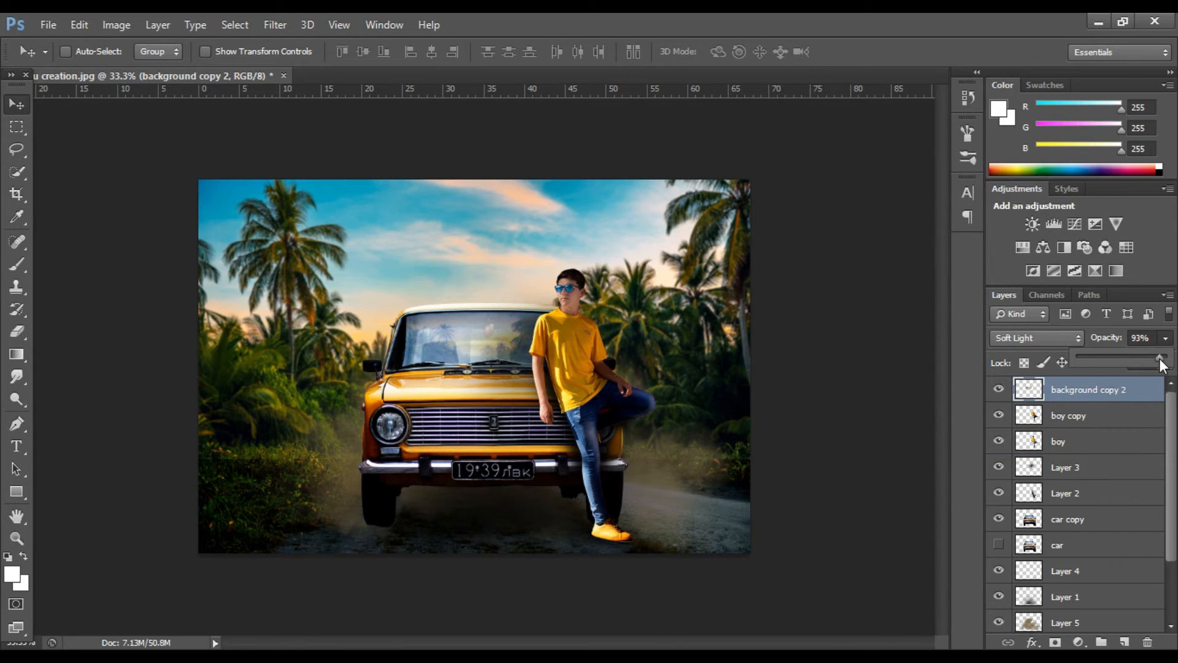
- Set the windshield reflection layer's opacity to 74% and add a new empty layer above it
click(27, 102)
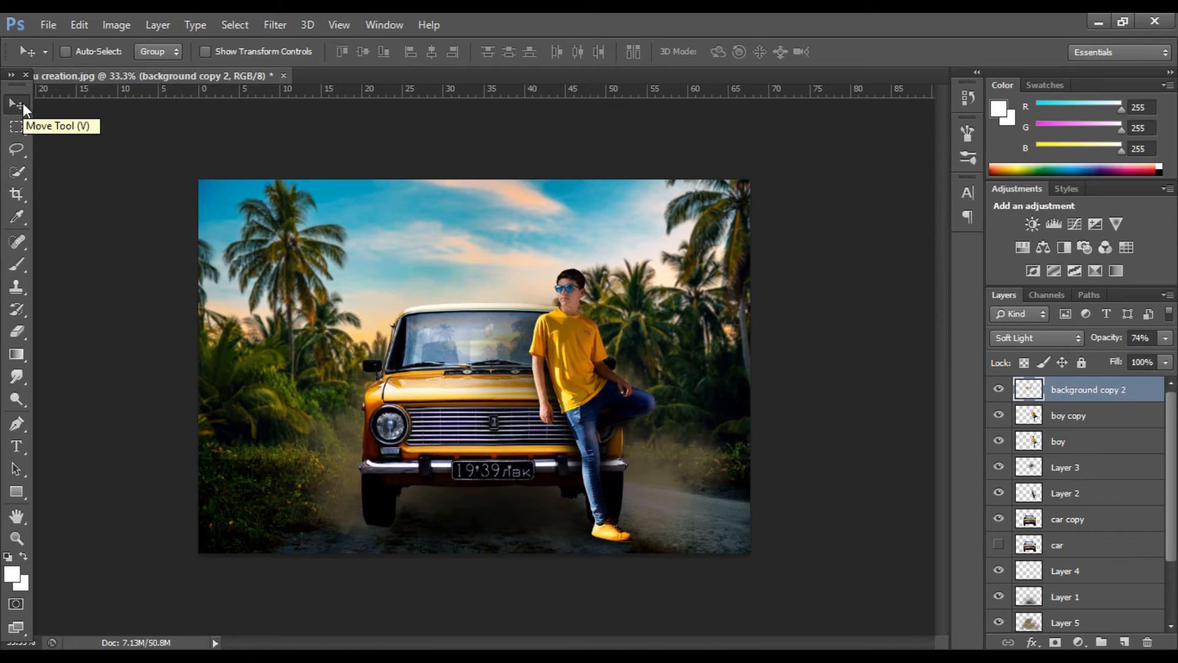
click(1124, 642)
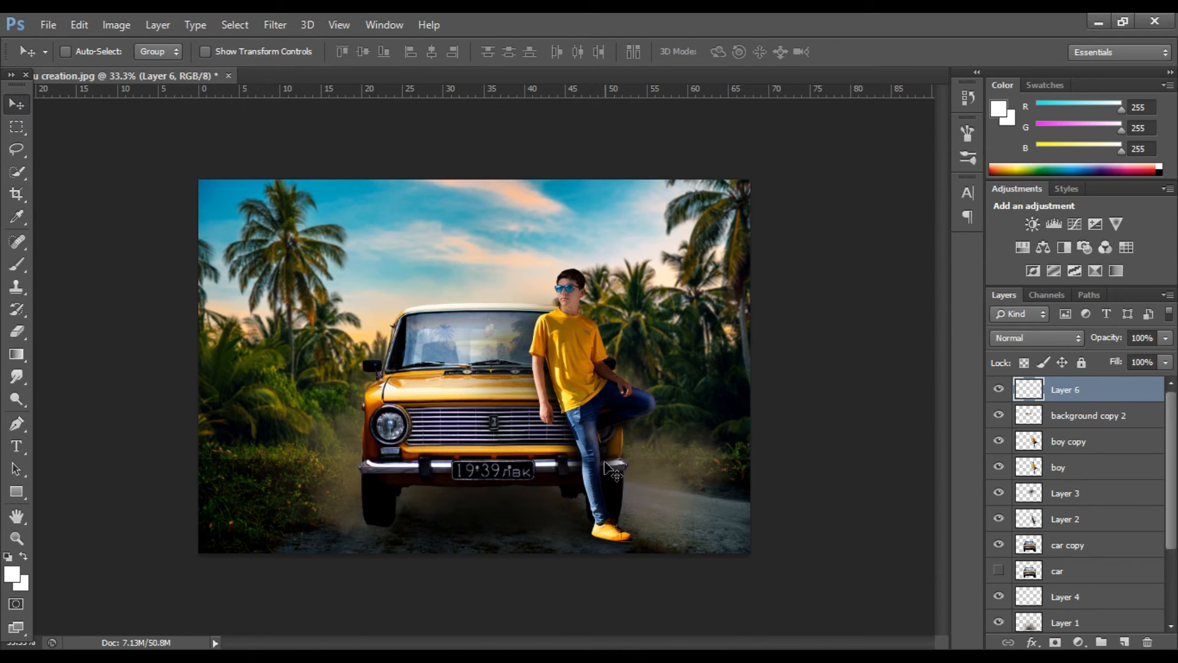
- Choose a soft round brush and set the foreground colour to orange ff6702
key(b)
click(86, 53)
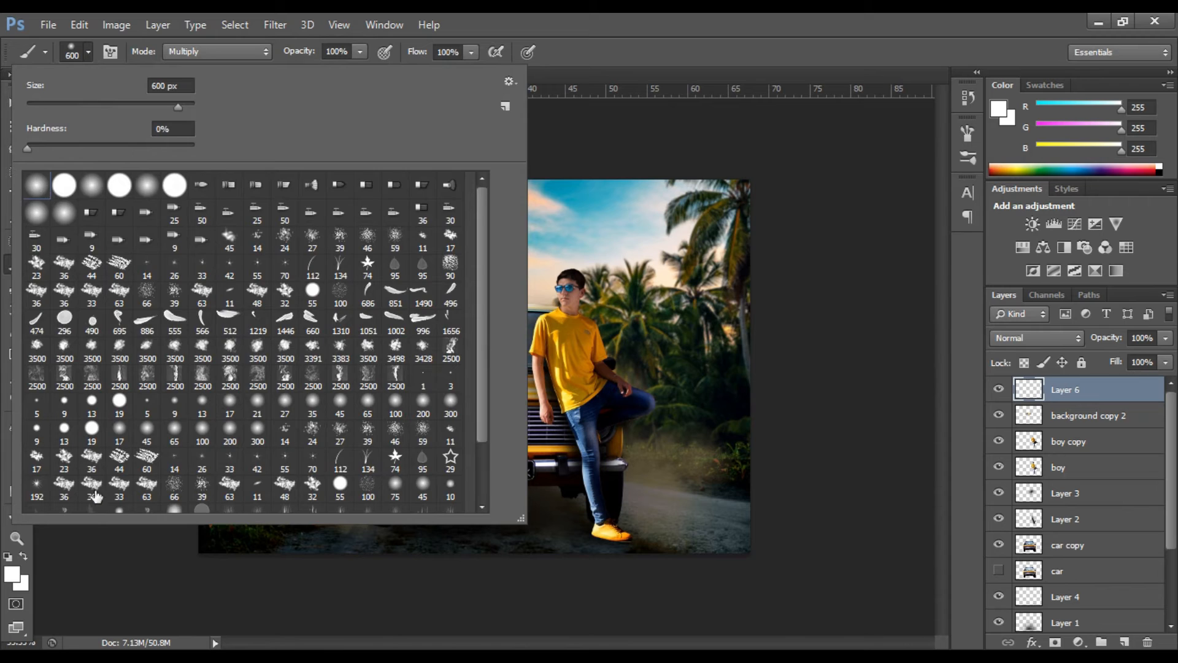
double_click(95, 496)
click(11, 574)
text(ff7902)
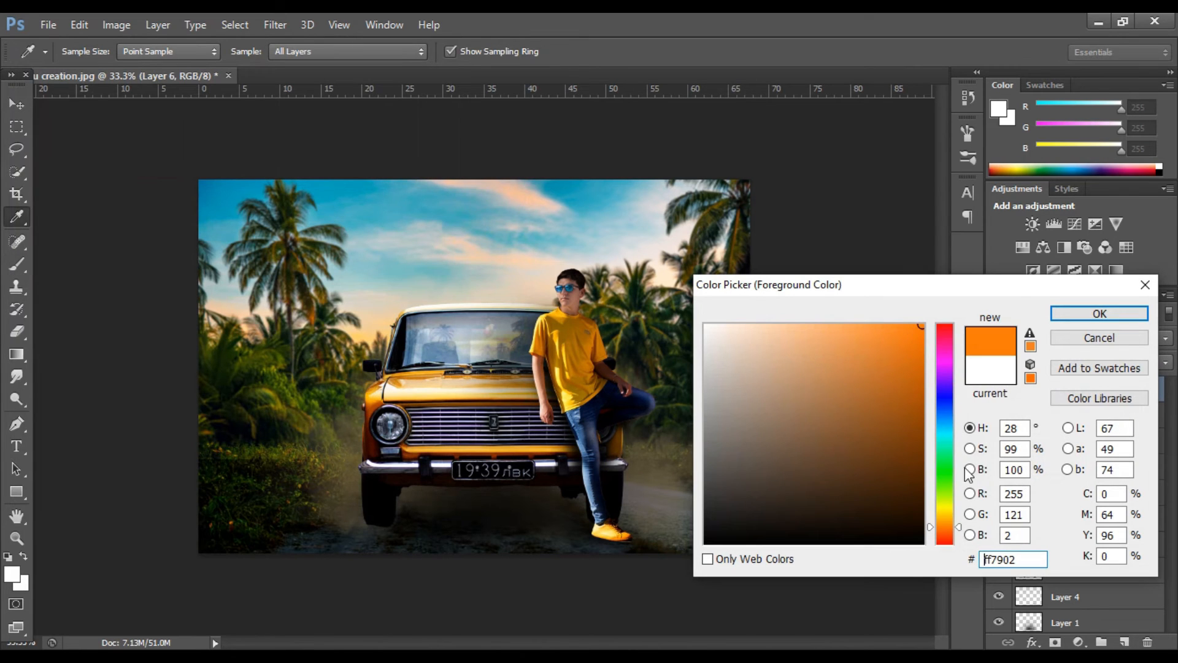
double_click(1012, 559)
text(ff6702)
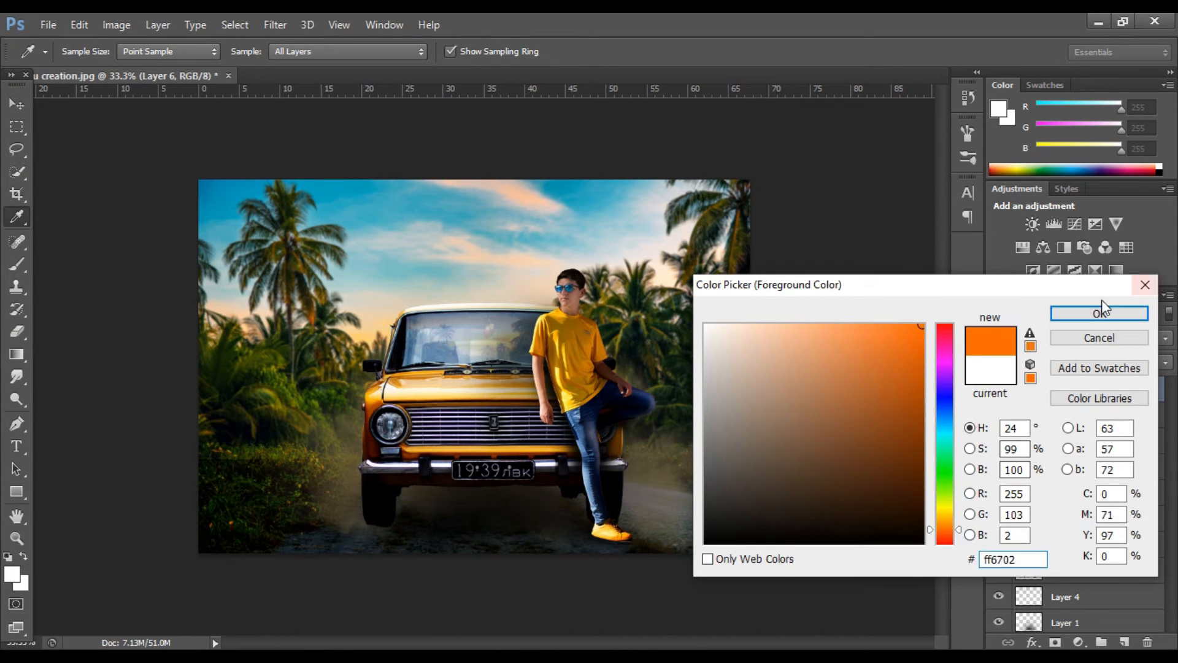
click(1101, 312)
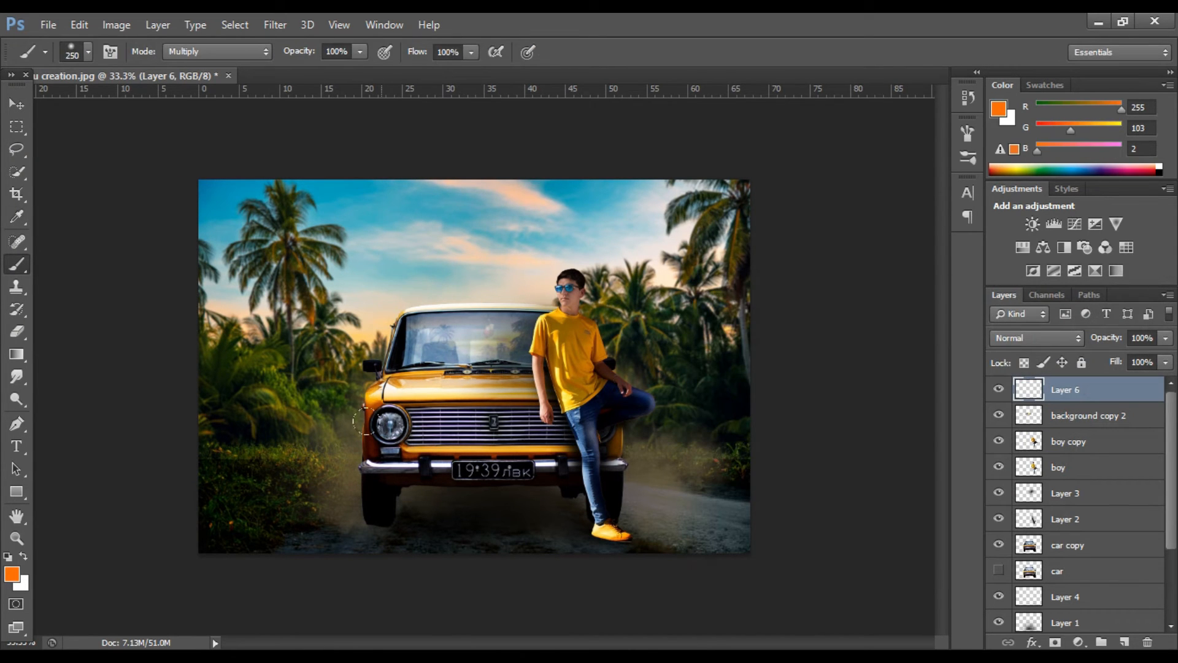
- Paint an orange dab over the car's unobstructed headlight, then a larger 400 px dab over it on another new layer
click(391, 425)
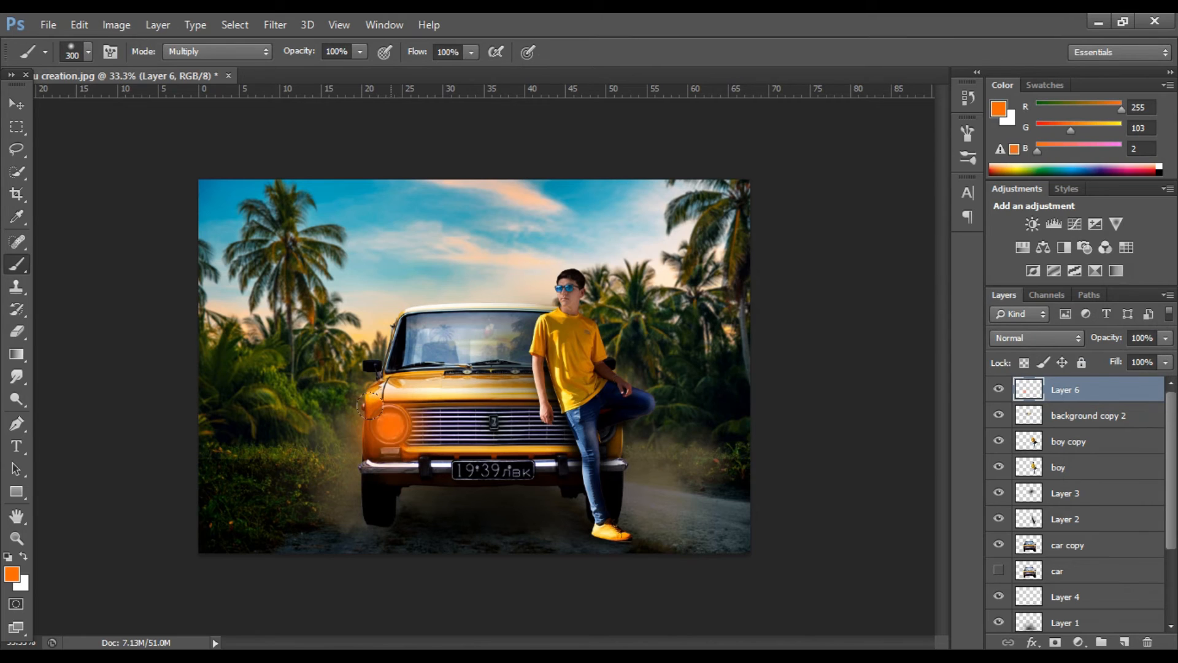
click(1123, 642)
key(bracketright)
click(390, 426)
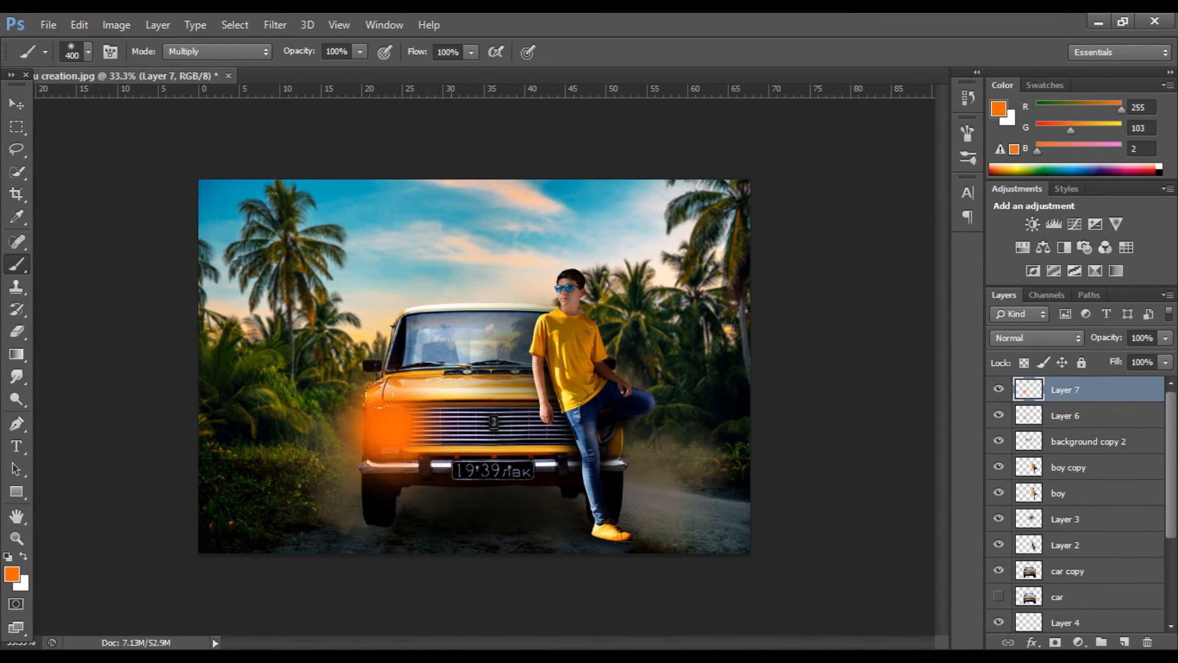
- Set the blend mode of the larger headlight glow layer to Screen
click(17, 103)
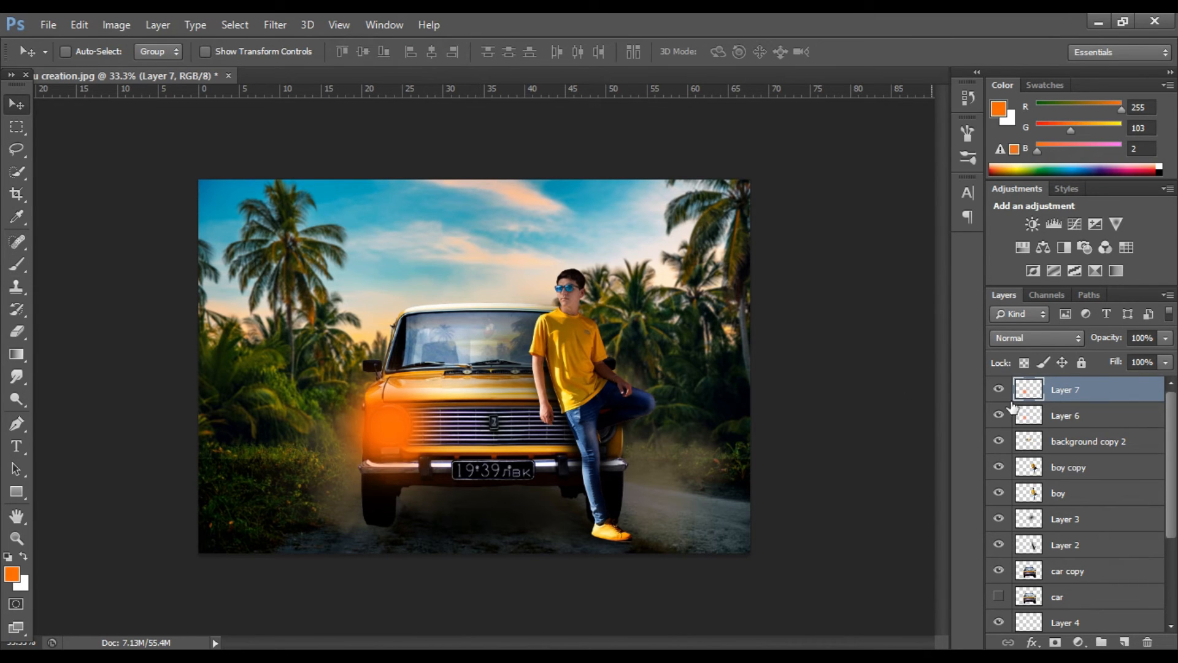
click(1063, 340)
click(1043, 158)
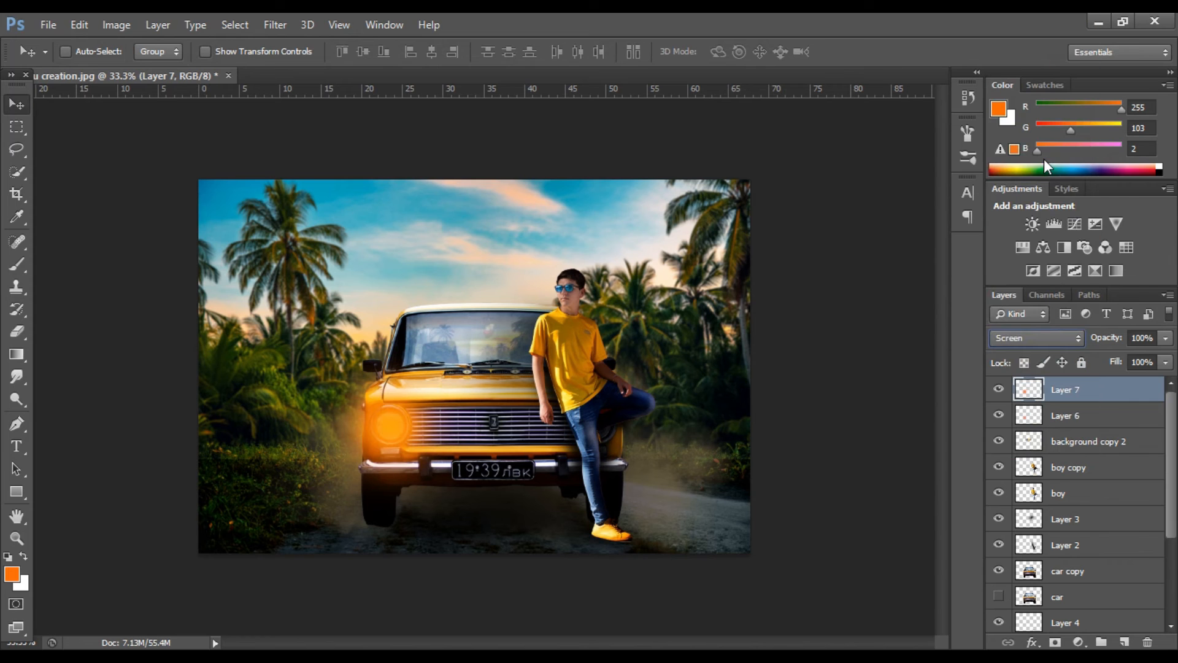
- Apply a Gaussian Blur of about 1.9 pixels to the larger headlight glow and lower its layer opacity to 98%
click(235, 24)
mouse_move(275, 24)
mouse_move(374, 199)
click(534, 321)
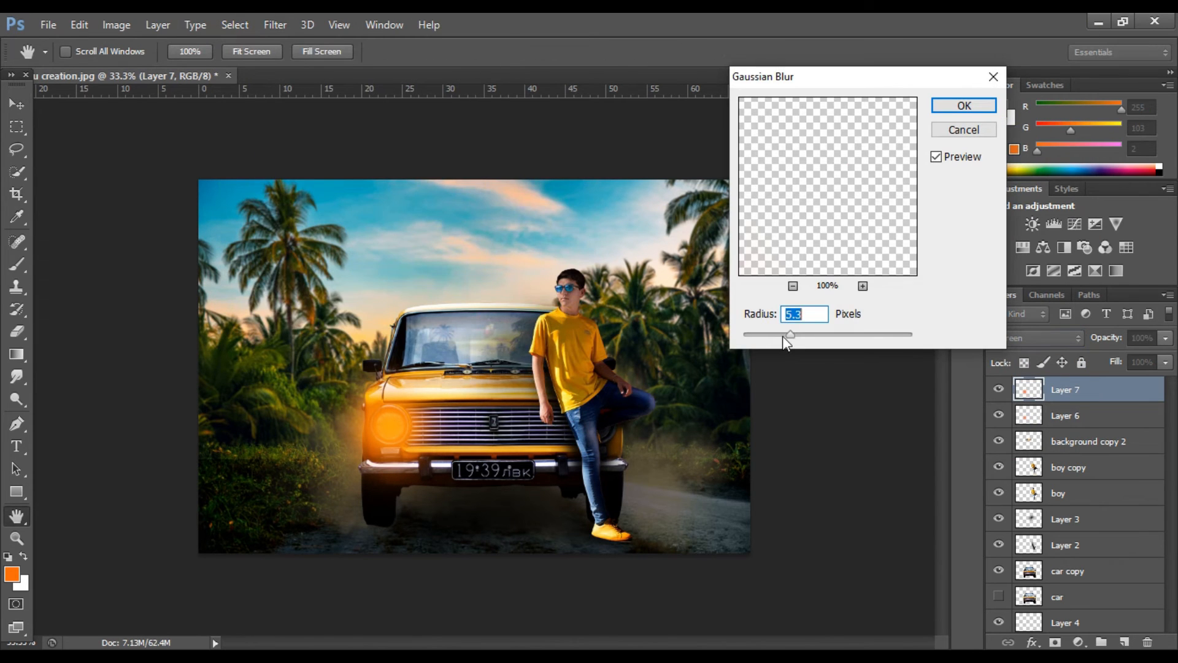
drag(778, 336, 761, 336)
click(977, 106)
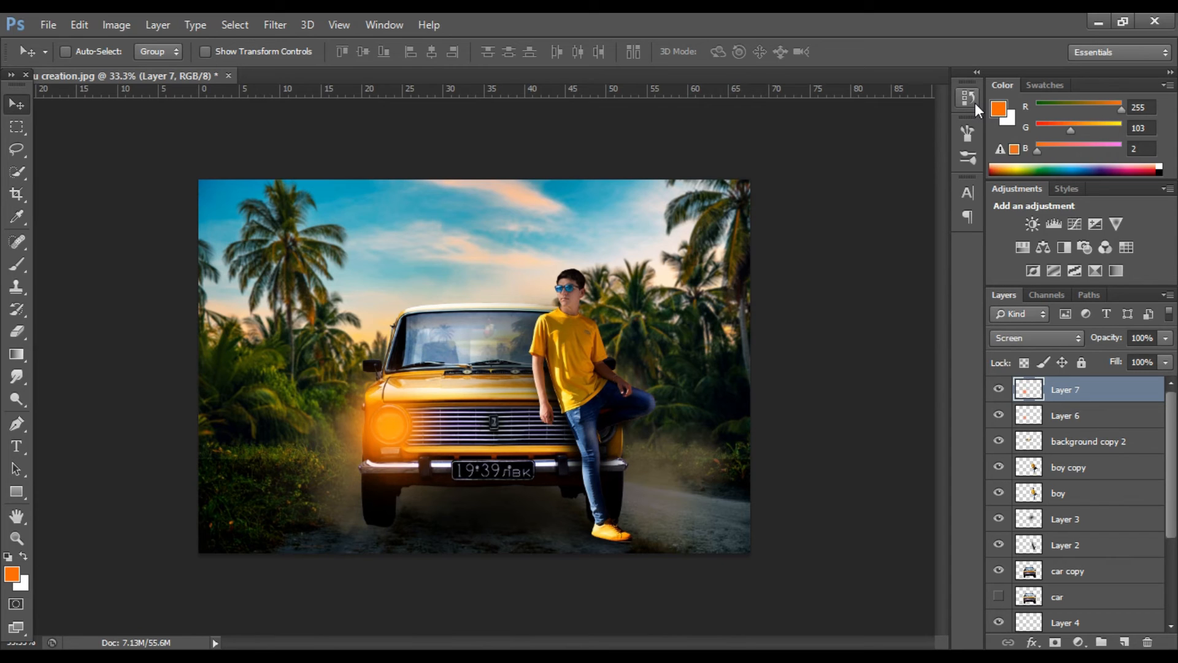
click(1165, 338)
mouse_move(1165, 357)
mouse_down()
mouse_move(1118, 357)
mouse_move(1164, 367)
mouse_up()
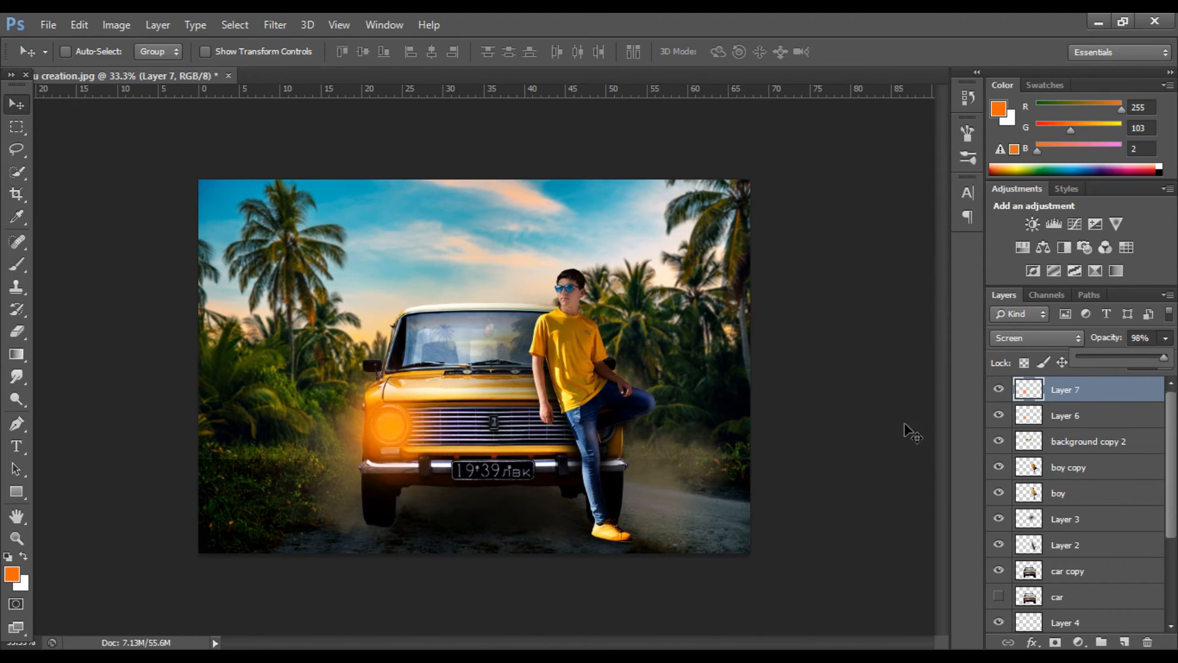
- Add a new layer, place it directly beneath the boy layer, and reduce the brush size for the second headlight
click(1124, 642)
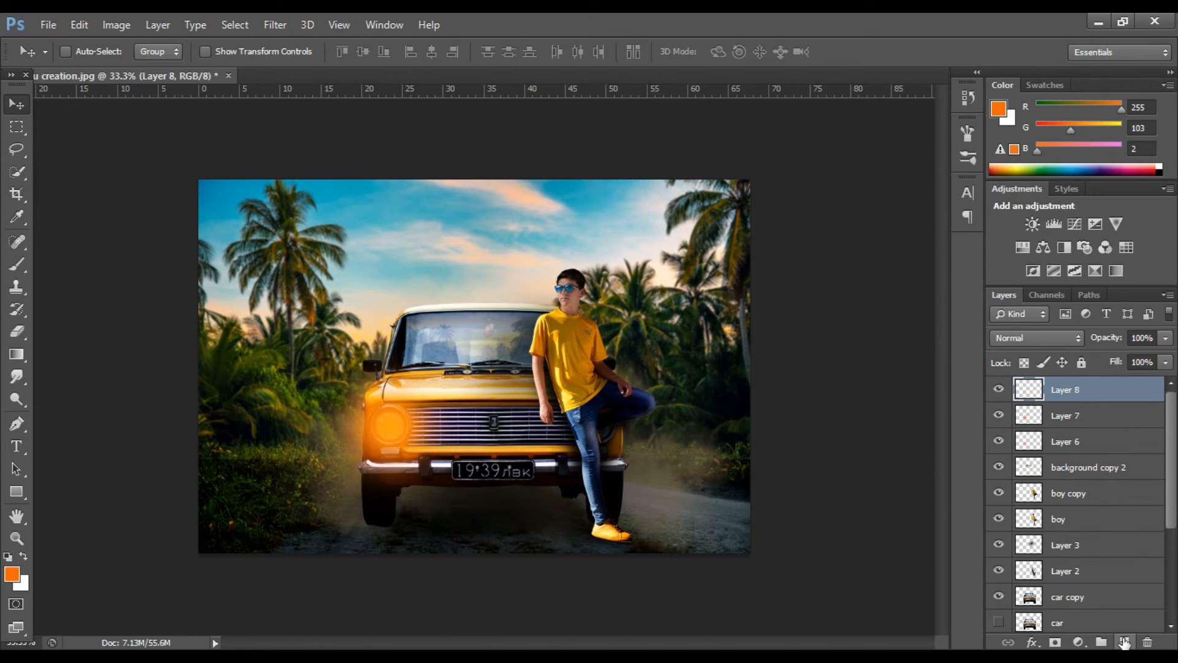
click(24, 265)
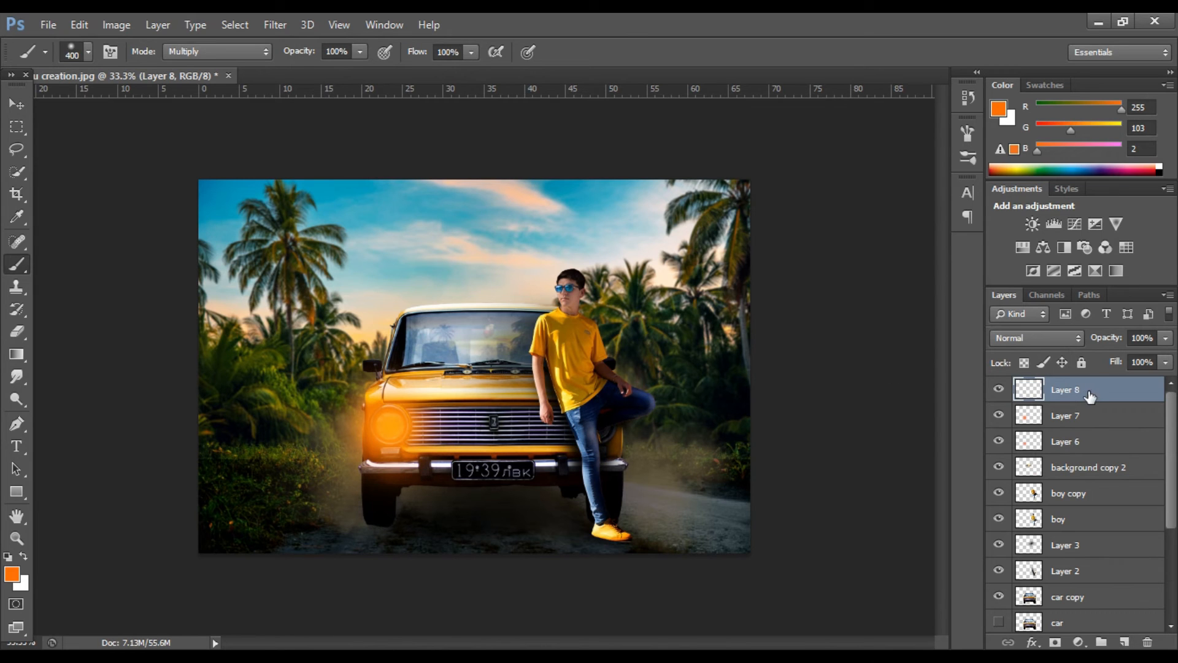
drag(1090, 396, 1094, 584)
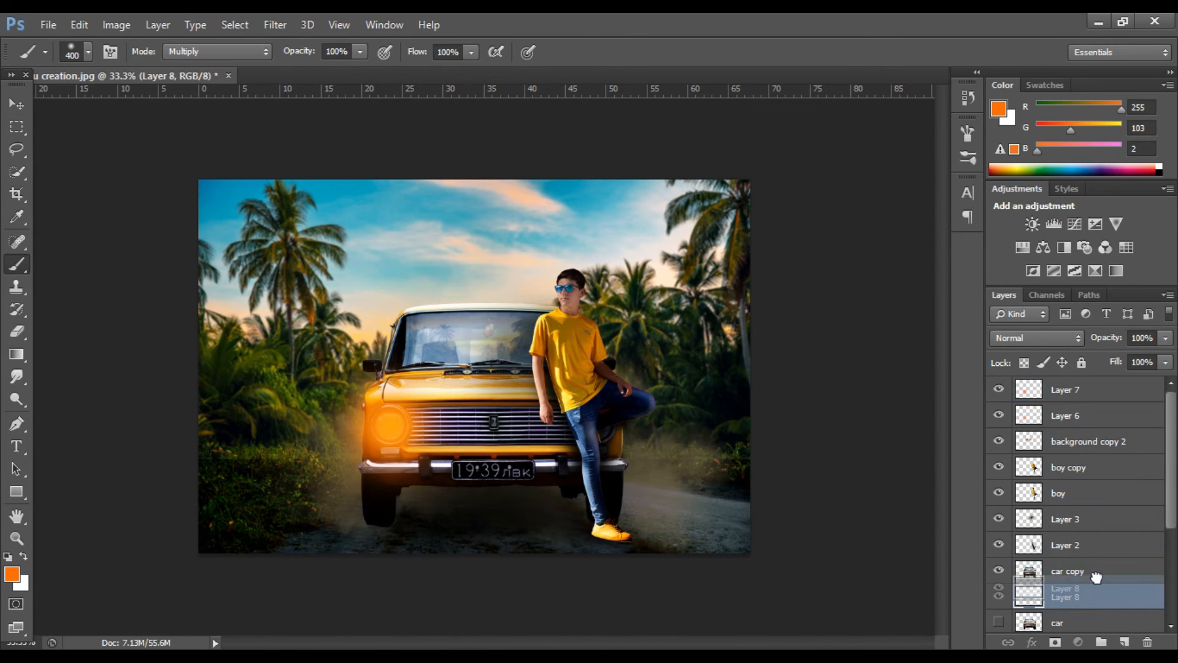
drag(1092, 519, 1094, 522)
key(bracketleft)
key(bracketleft)
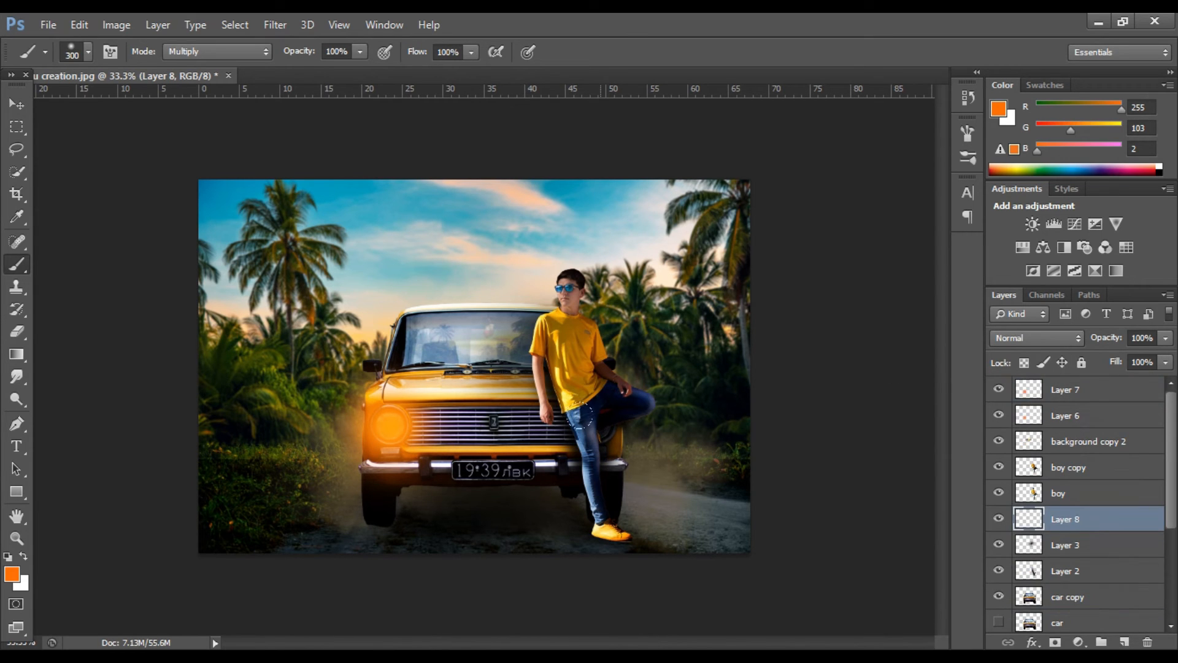
- Paint an orange glow on the headlight behind the man's leg, adding a second layer with a larger 300 px dab
click(585, 415)
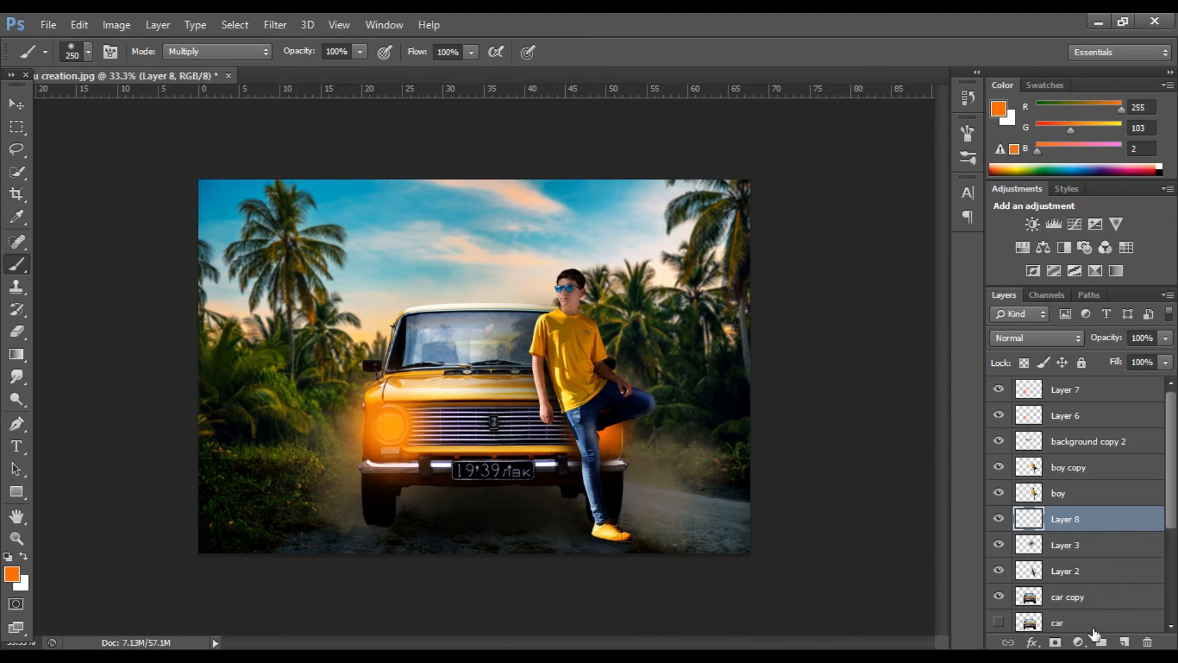
click(1124, 642)
drag(581, 416, 576, 402)
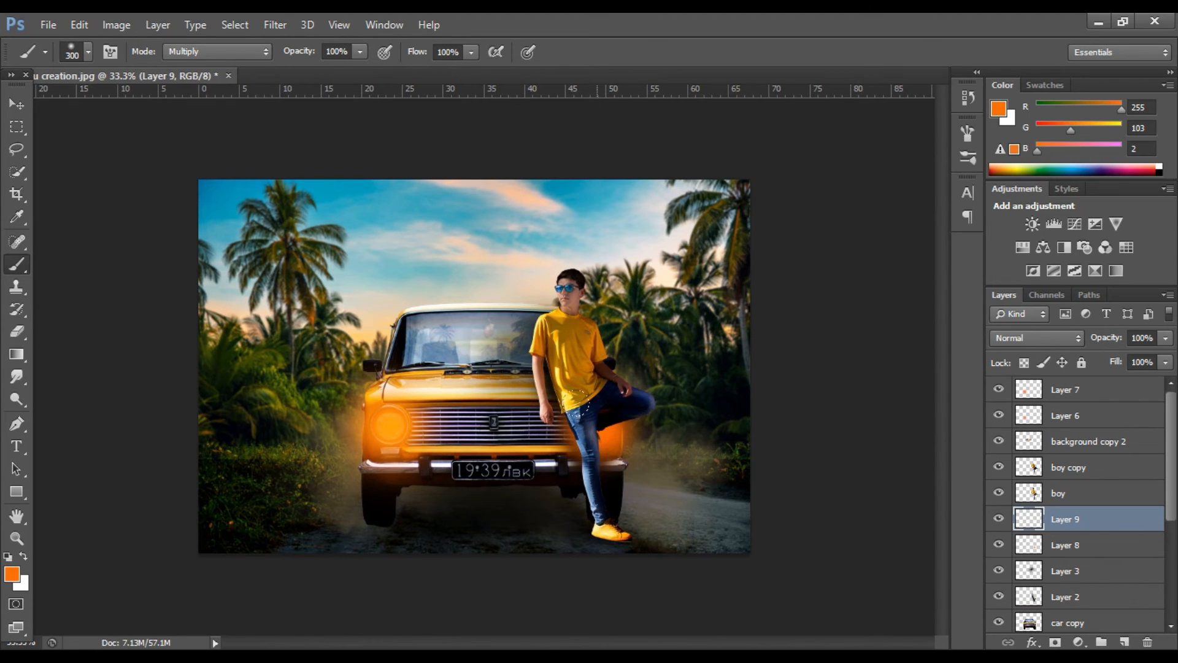
- Set the larger glow behind the man to Screen and apply a 1.9-pixel Gaussian Blur to it
click(1046, 336)
click(1010, 160)
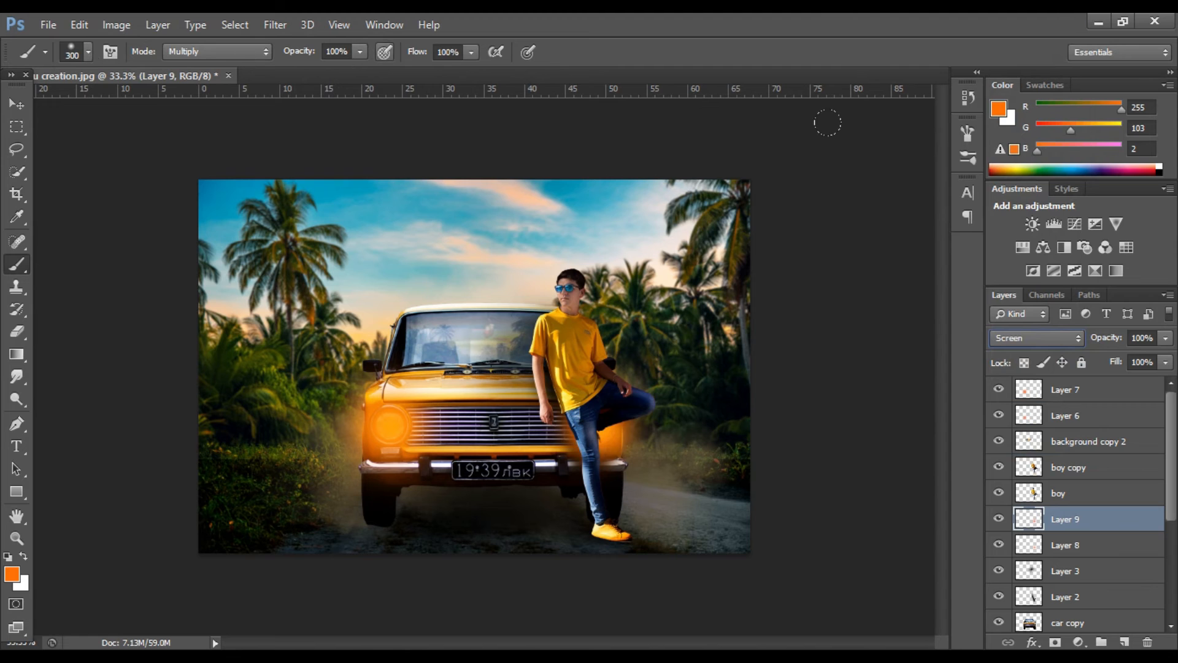
click(270, 23)
mouse_move(303, 194)
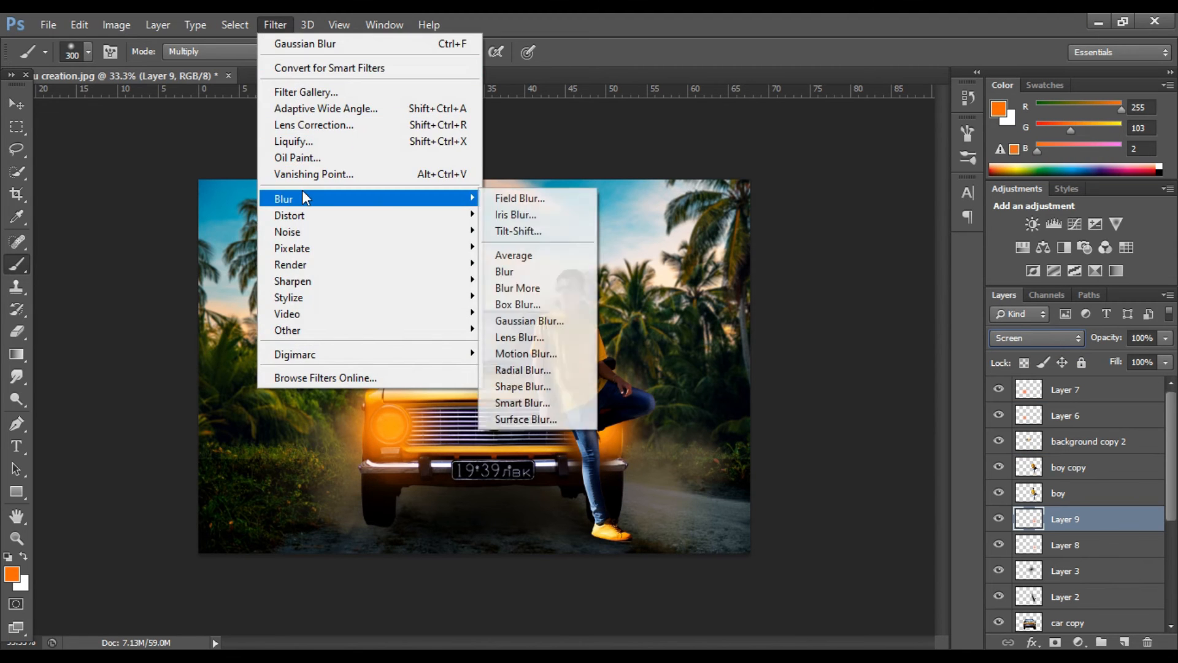
click(534, 318)
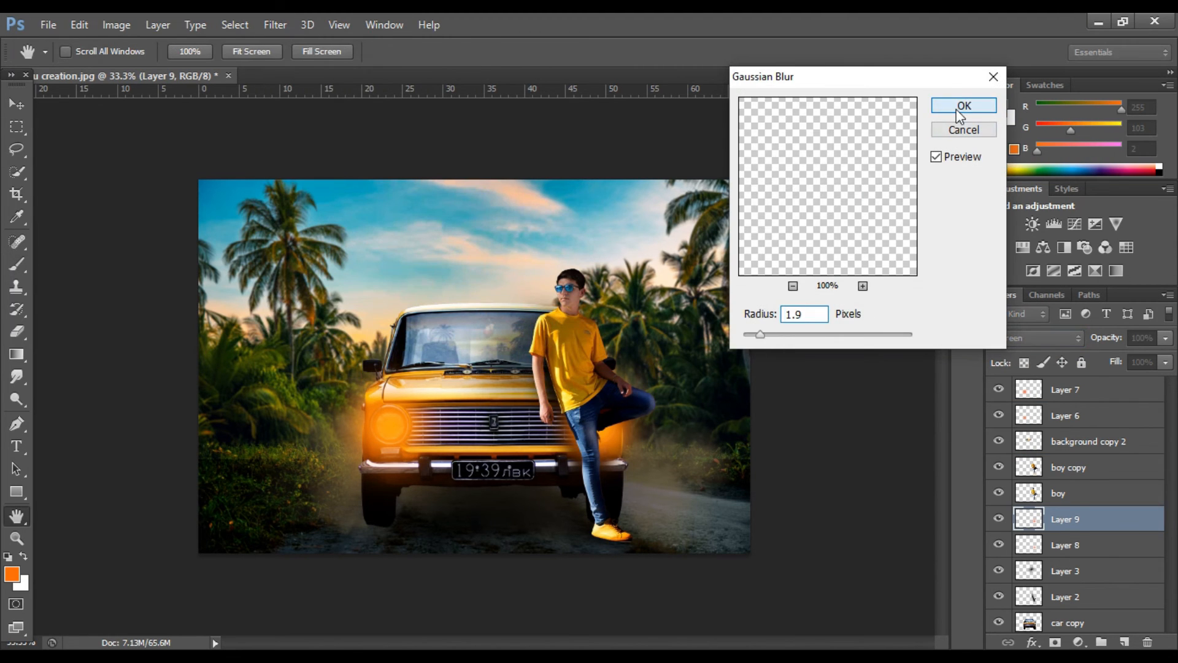
click(957, 107)
- Merge the two glow layers behind the man into one Normal-mode layer and set its opacity to 66%
key(b)
right_click(1092, 518)
click(753, 483)
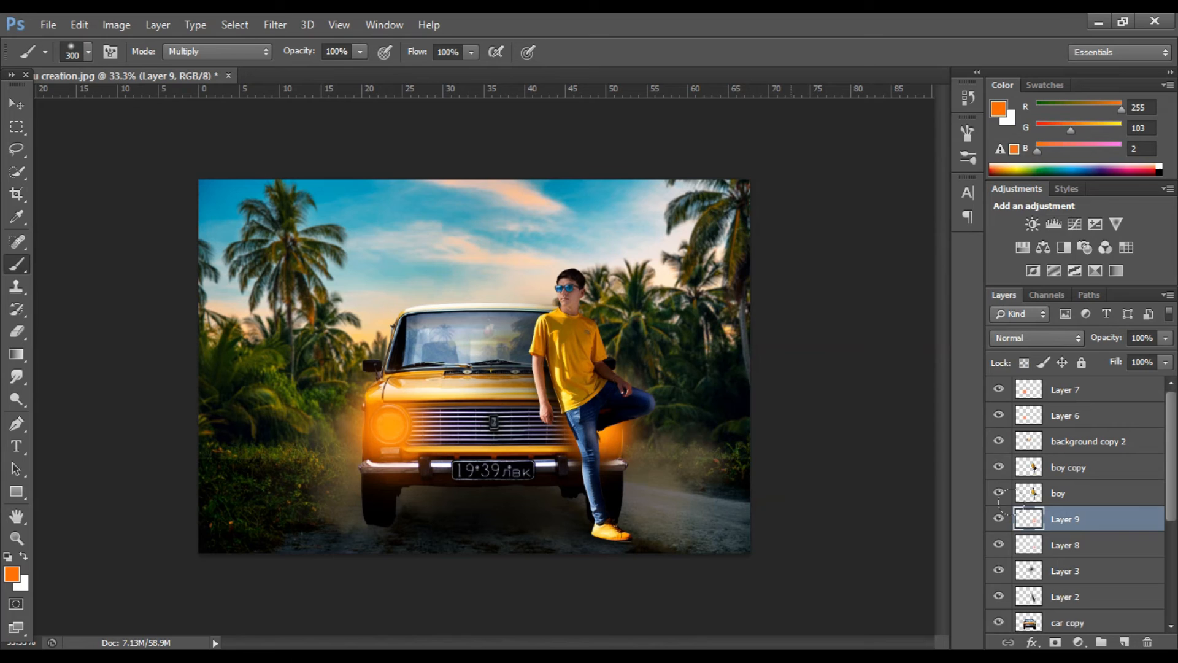
click(1165, 337)
mouse_move(1133, 354)
mouse_down()
mouse_move(1125, 362)
mouse_move(1133, 354)
mouse_up()
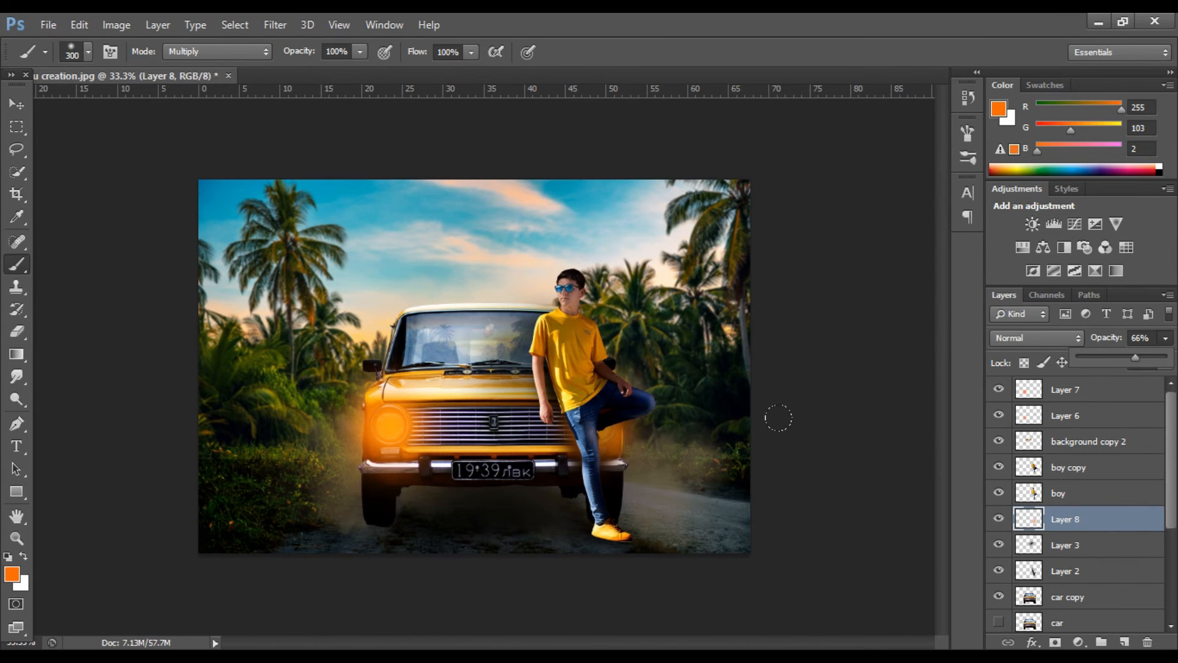
- Duplicate the Layer 7 headlight glow twice and lower the topmost copy's opacity to 58%
key(e)
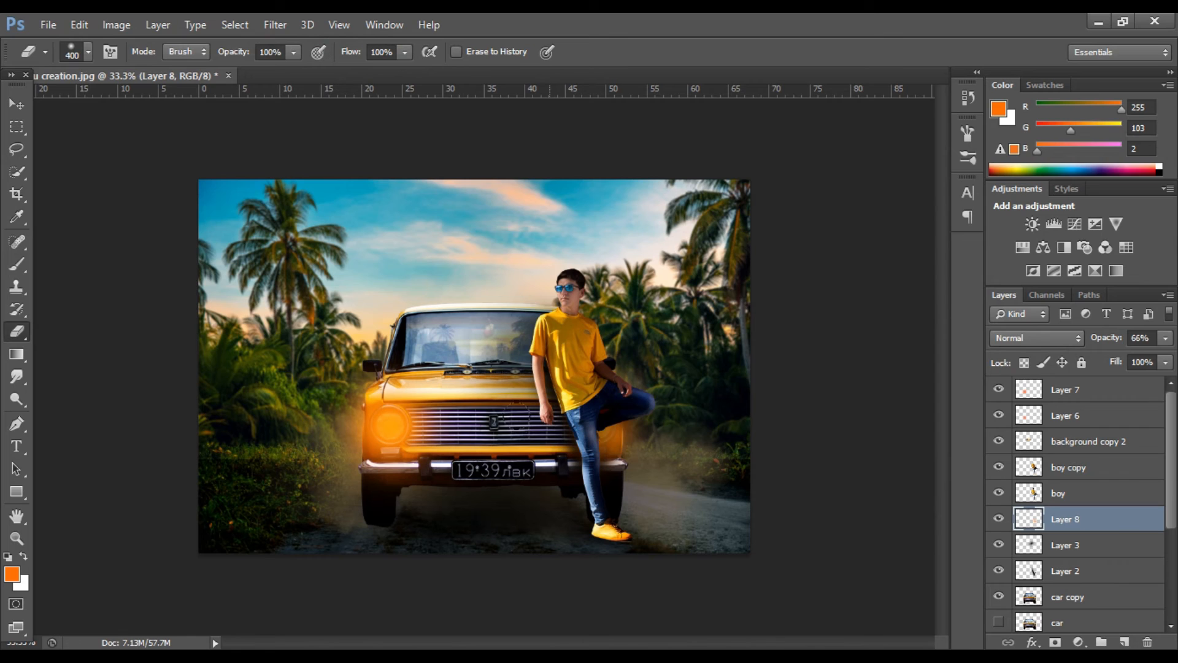
key(v)
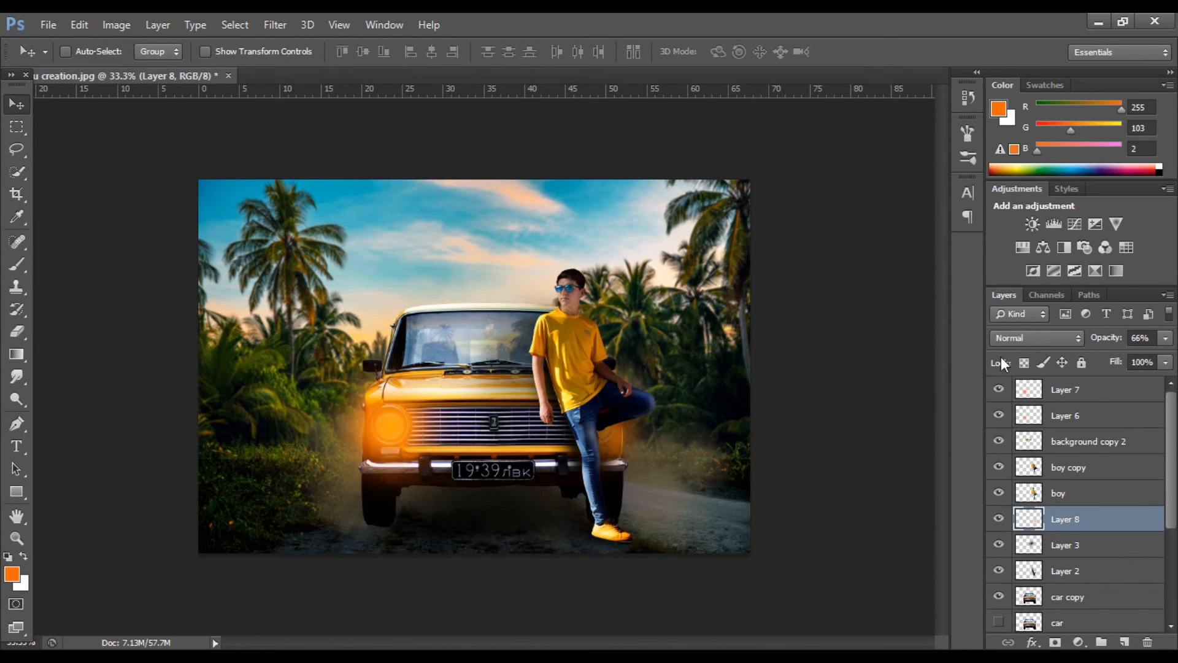
click(1099, 398)
key(ctrl+j)
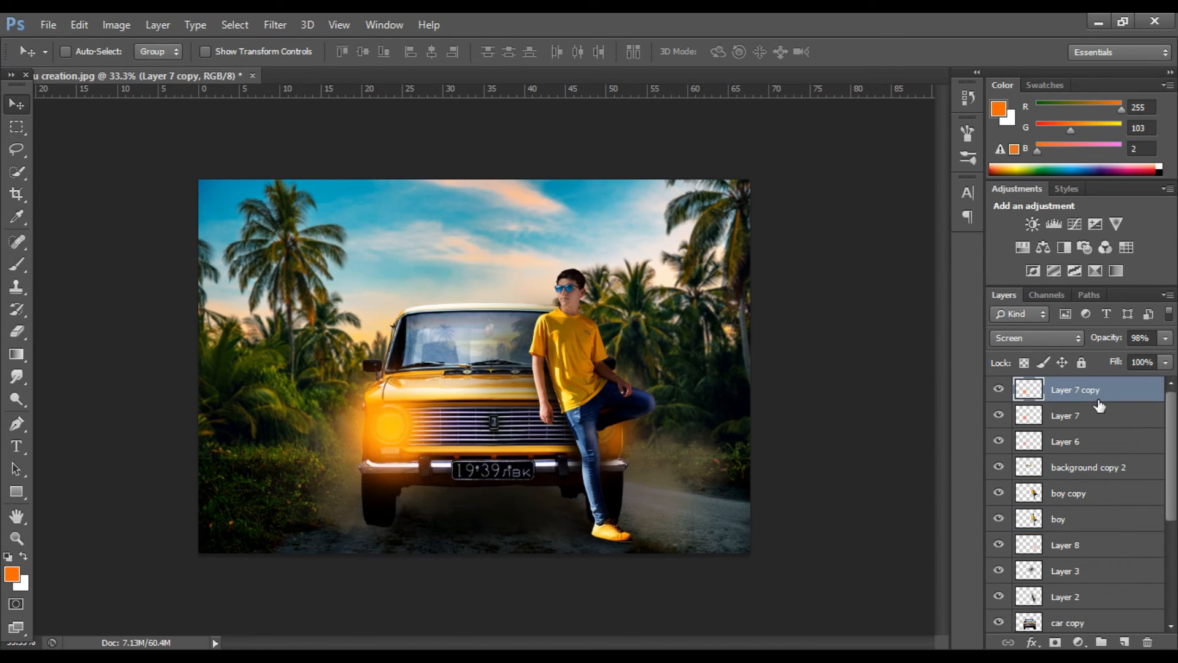
key(ctrl+j)
drag(1165, 337, 1130, 355)
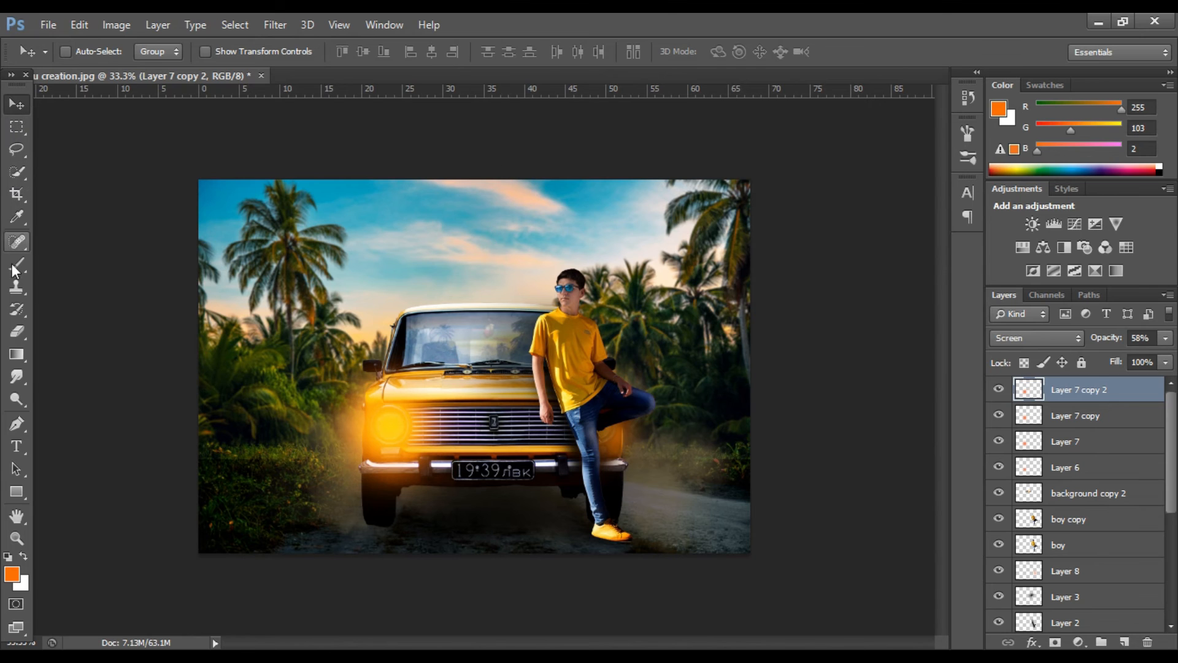
- Set the foreground colour to black 000000 and switch to the Gradient tool
click(15, 571)
double_click(1006, 555)
text(000000)
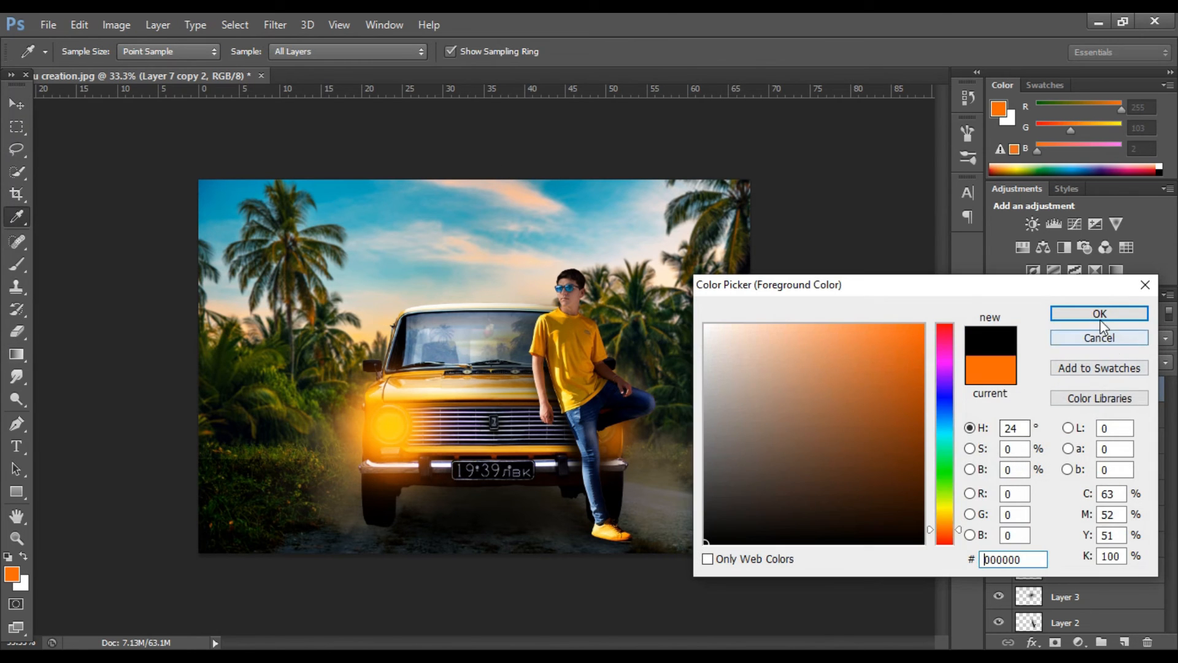
click(1098, 314)
key(g)
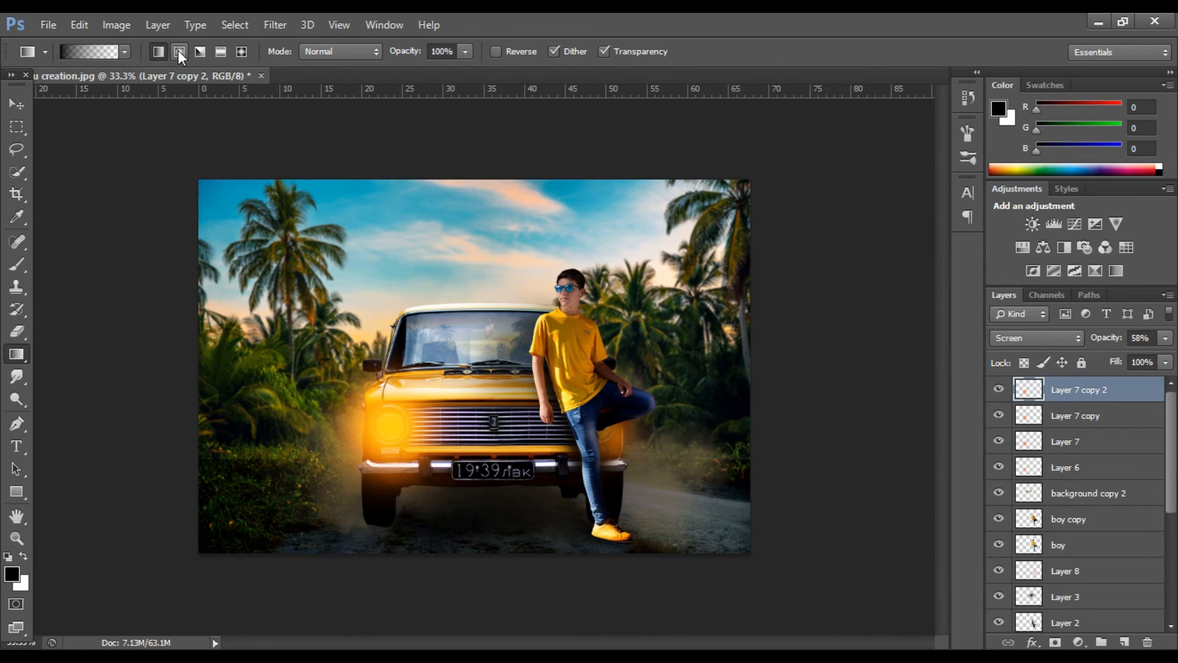
click(128, 51)
- Add a new empty layer at the top of the layer stack
click(868, 371)
click(1102, 641)
click(1078, 642)
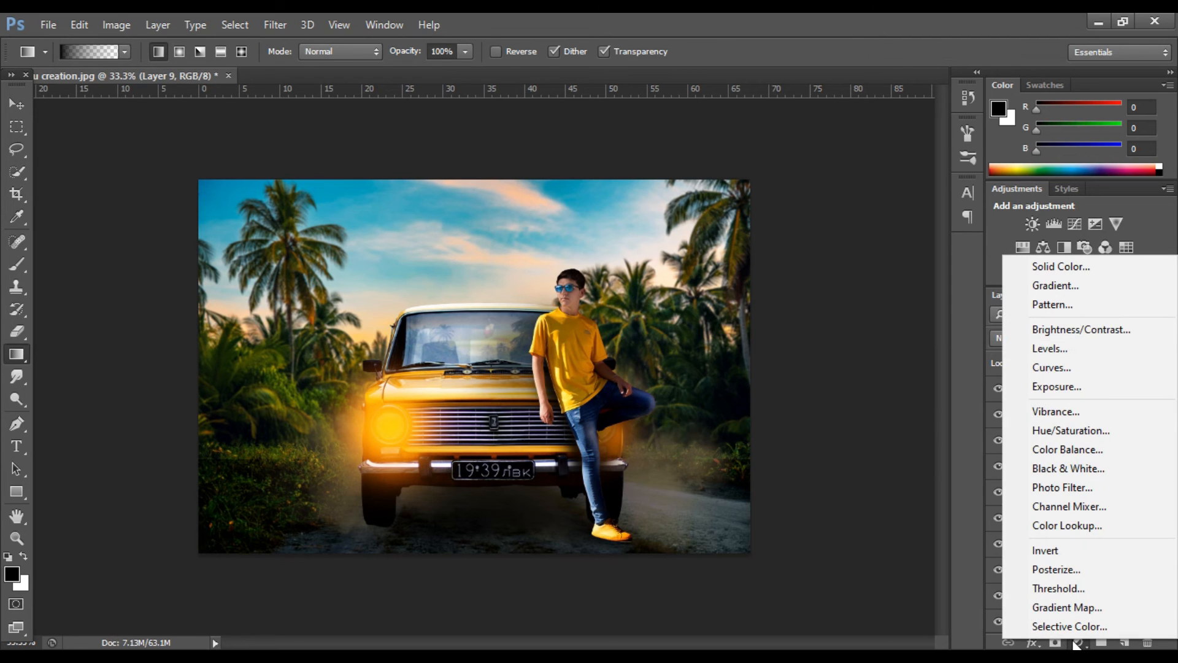
click(1077, 642)
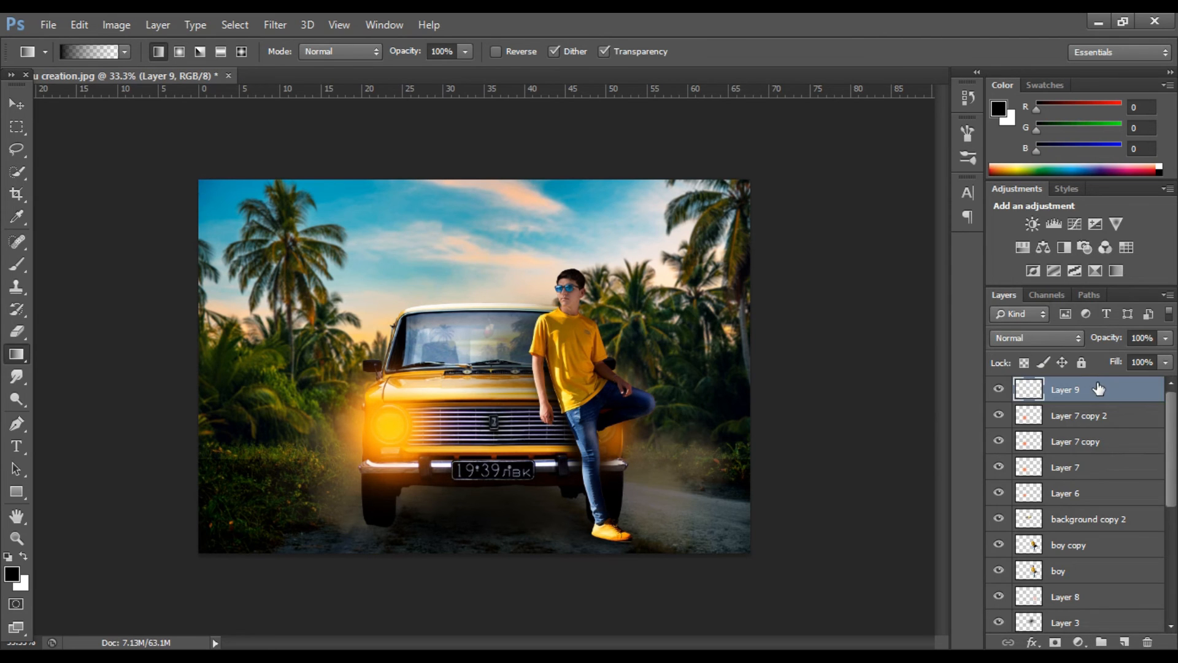
- Give Layer 9 a Gradient Overlay effect using the cyan-to-transparent gradient preset
double_click(1097, 389)
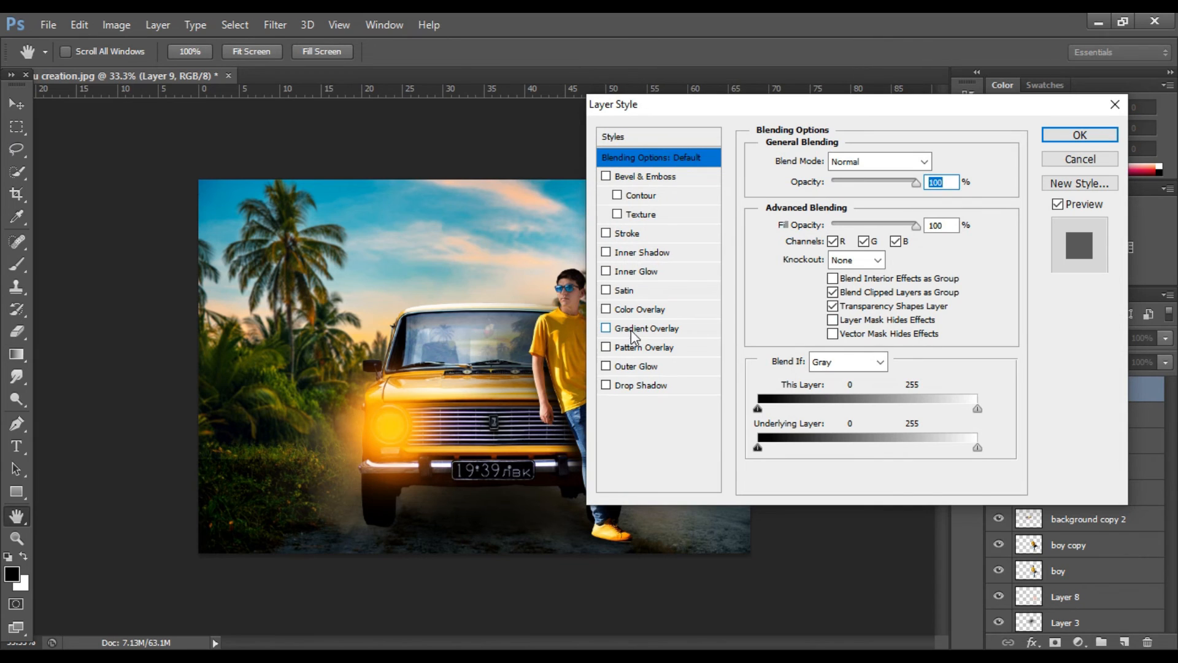
click(683, 329)
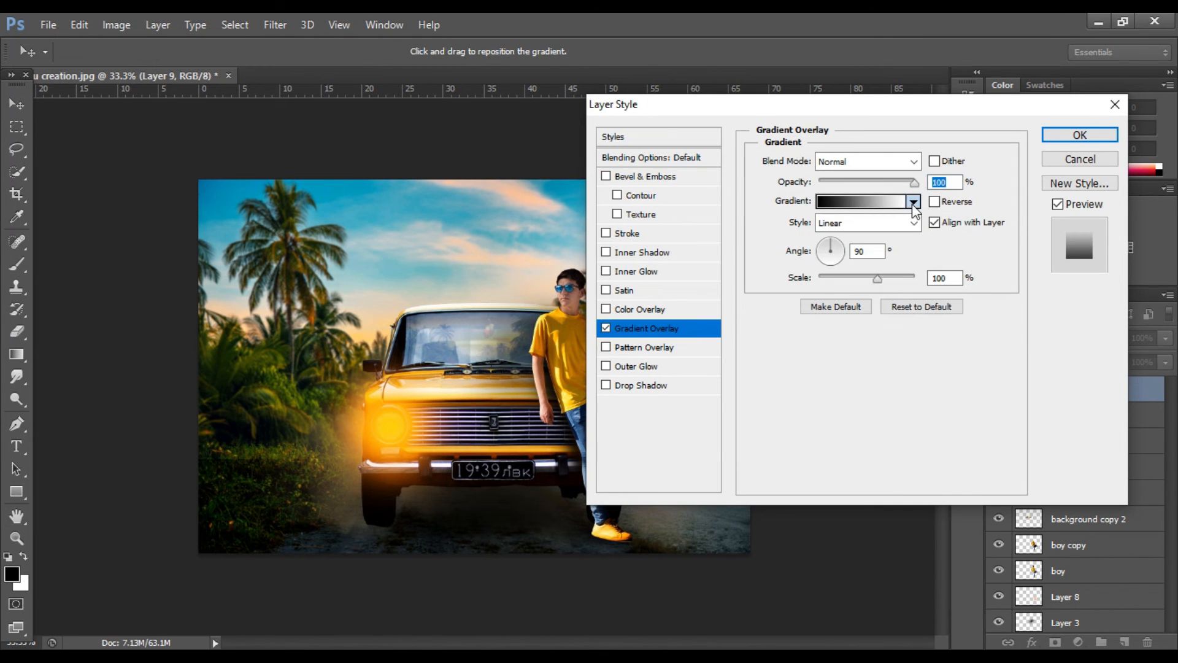
click(913, 202)
click(811, 243)
click(793, 311)
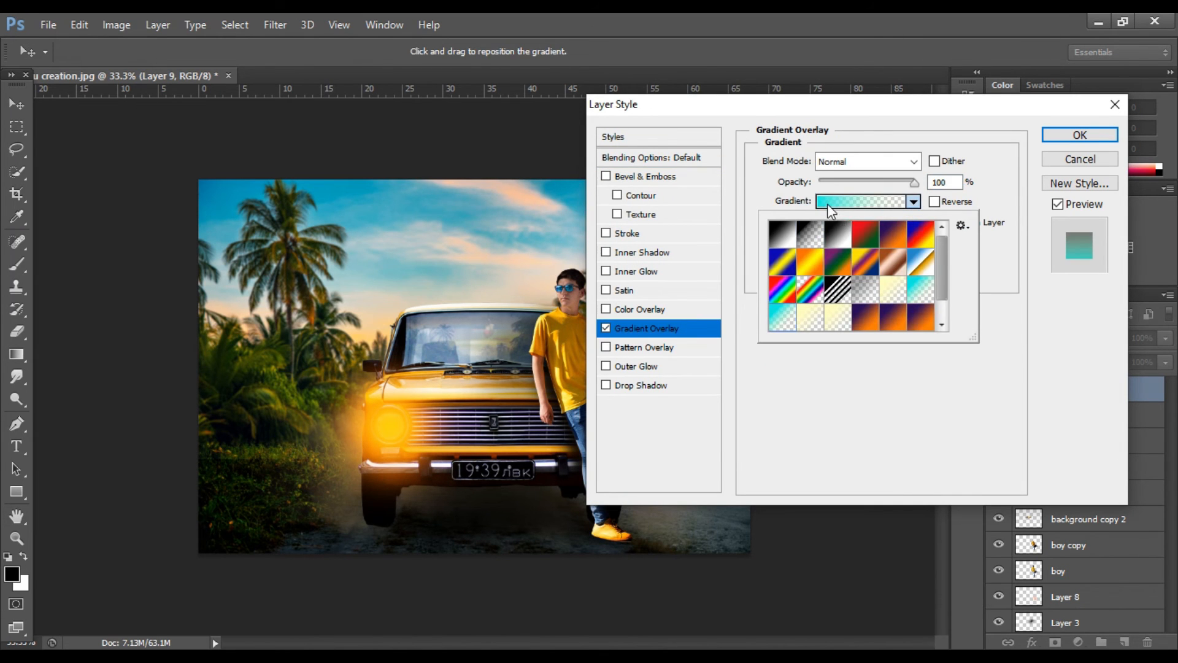
- Set the overlay gradient's starting colour stop to black 000000, apply the effect, and delete Layer 9
click(827, 204)
click(742, 399)
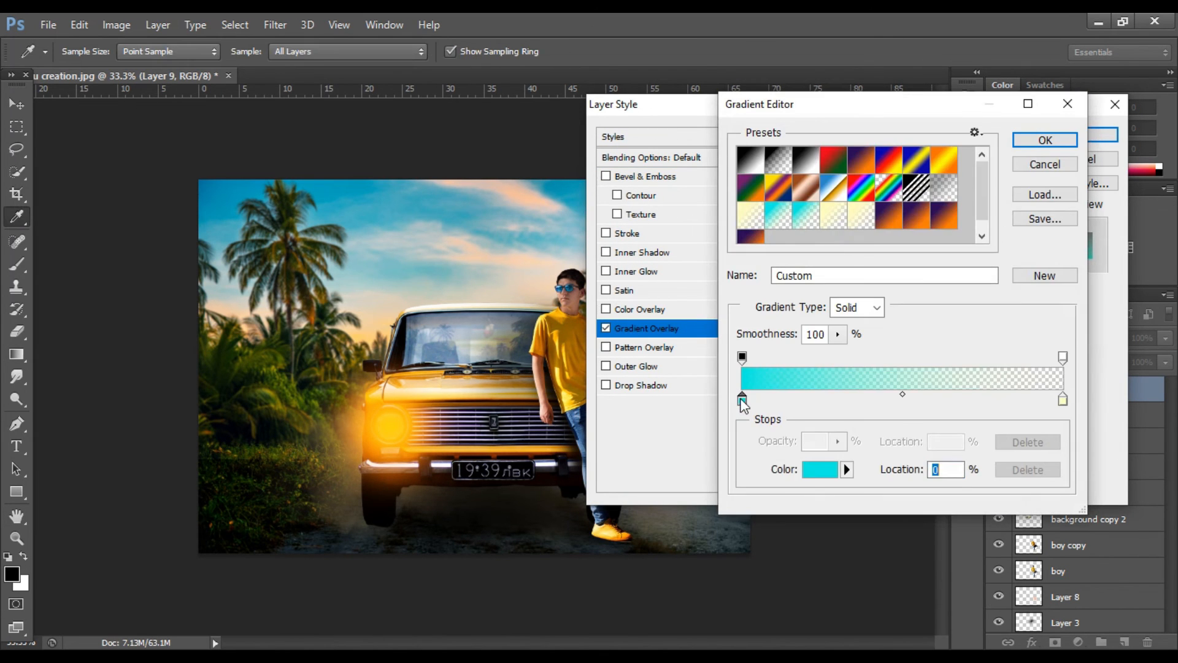
click(808, 470)
click(708, 540)
click(1108, 315)
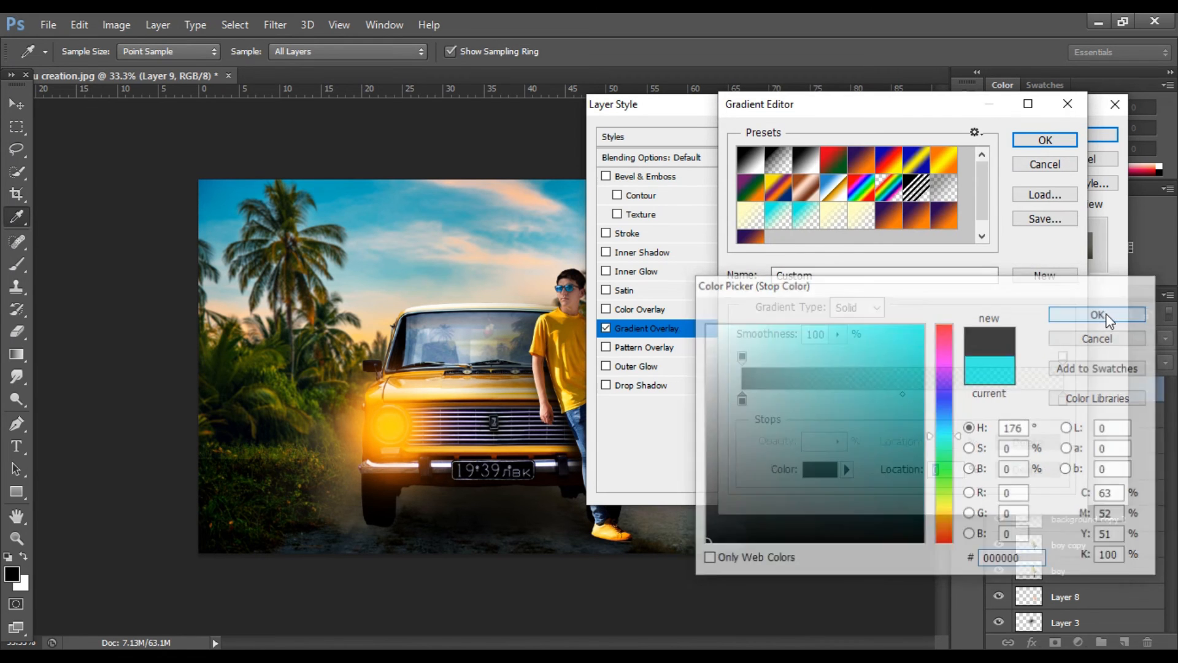
click(1058, 142)
click(1066, 136)
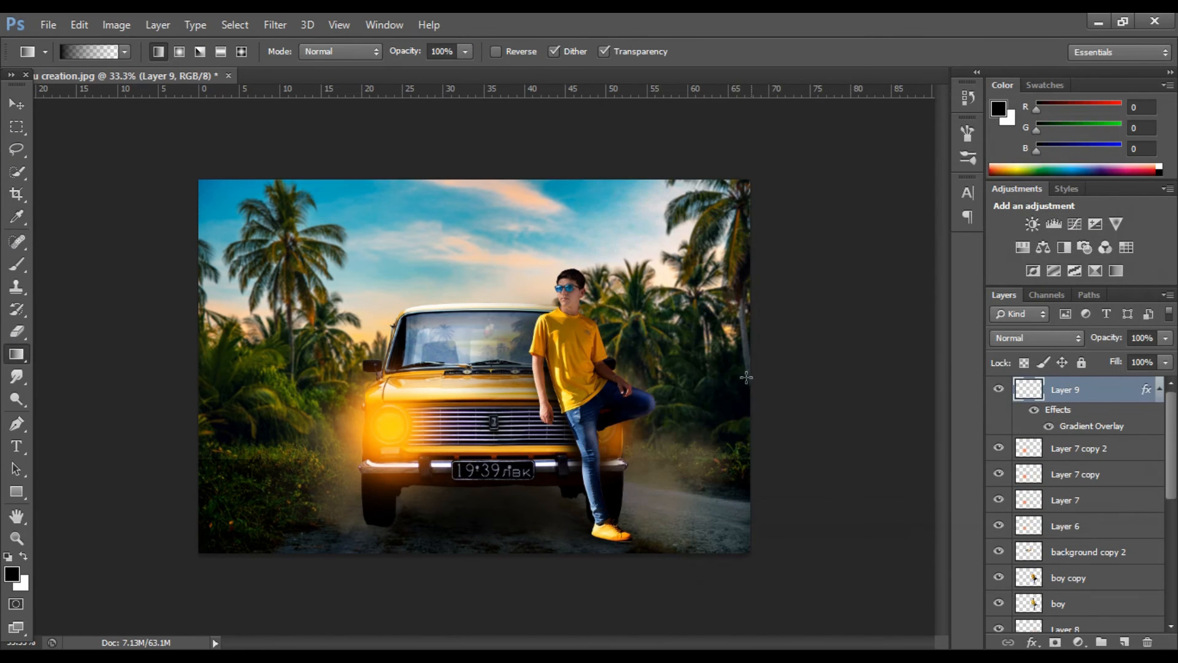
click(17, 104)
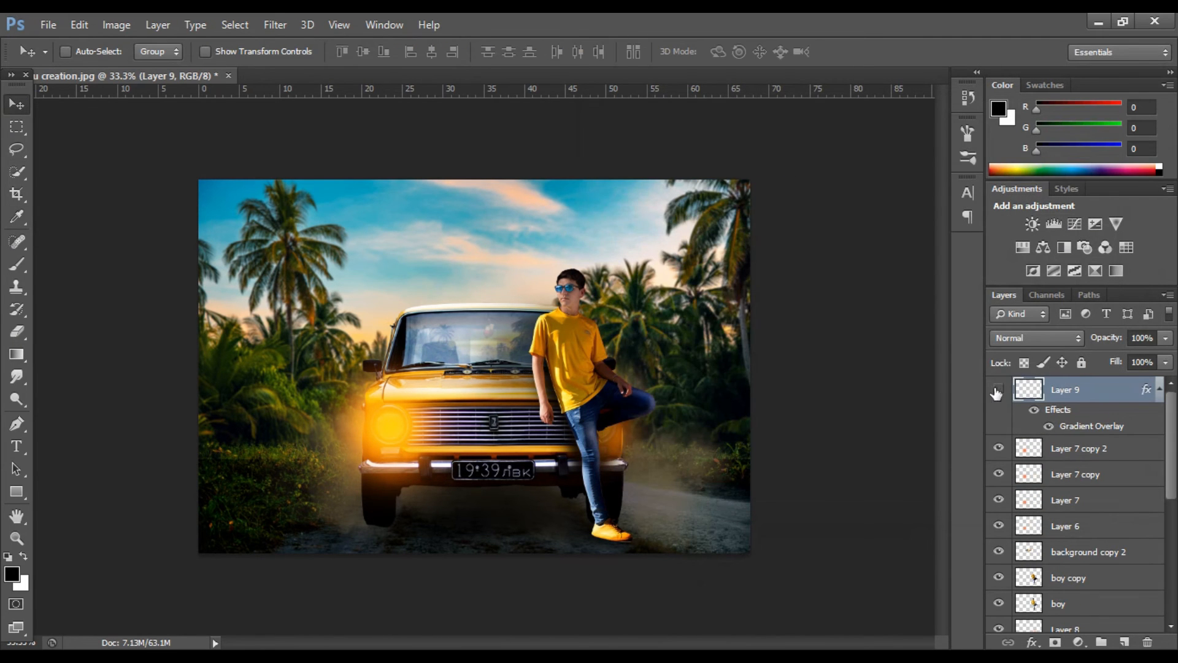
key(Delete)
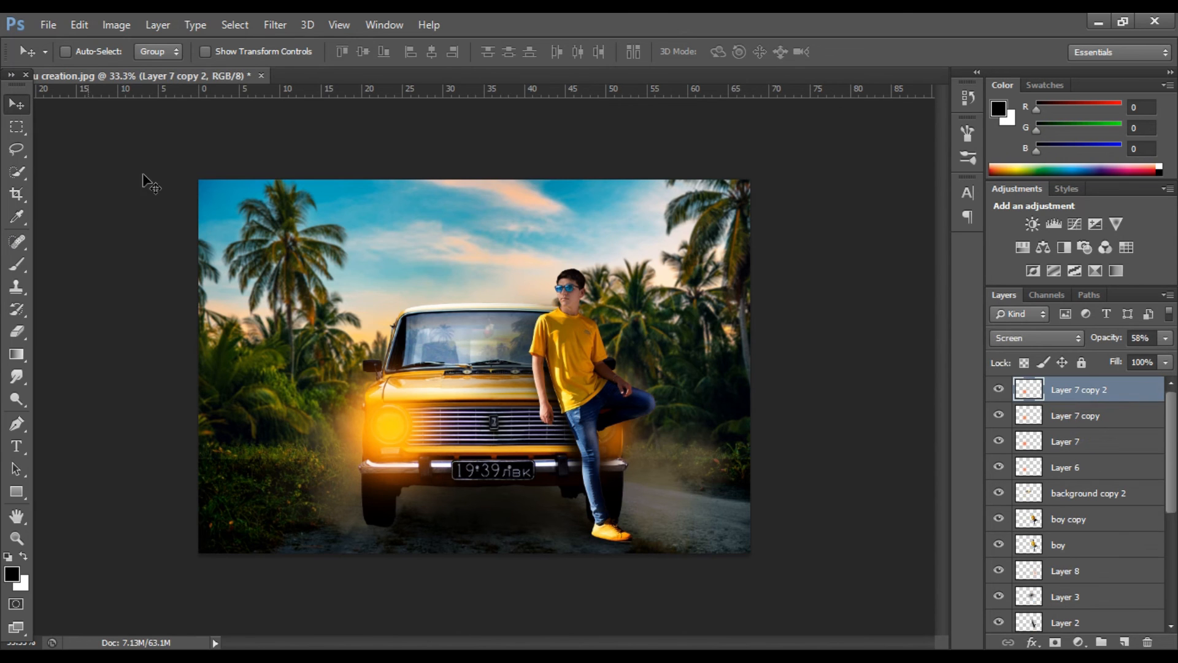
- Add a new layer and try placing a 72 pt Blankside text box across the sky
click(1124, 642)
key(t)
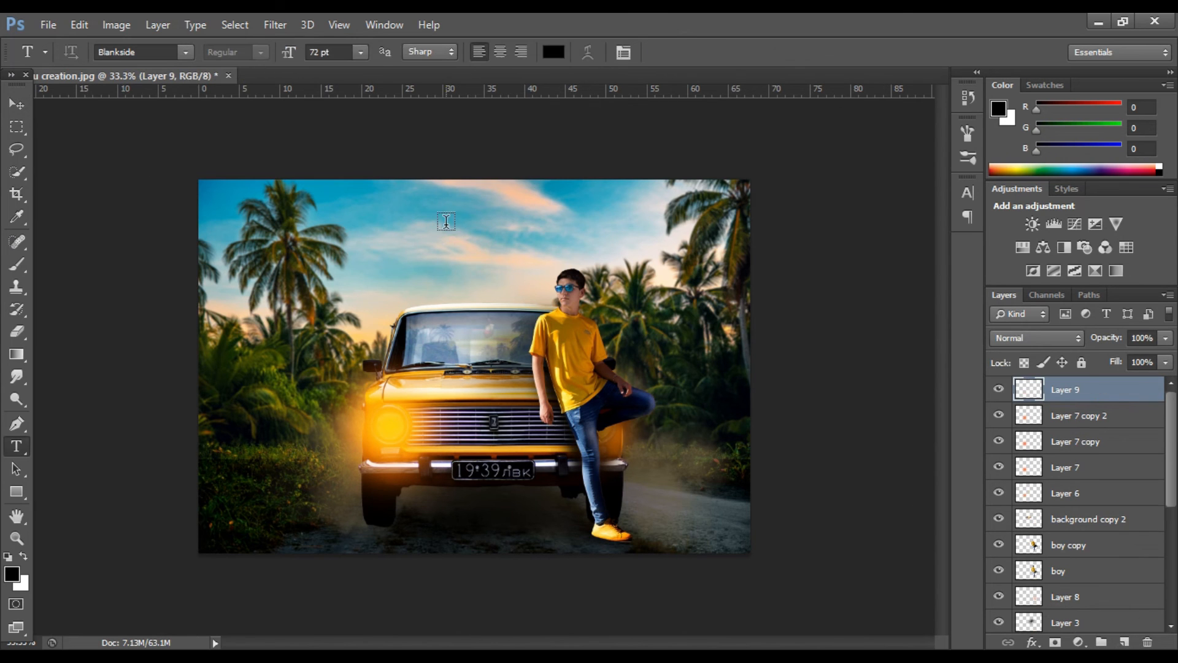
drag(299, 217, 695, 268)
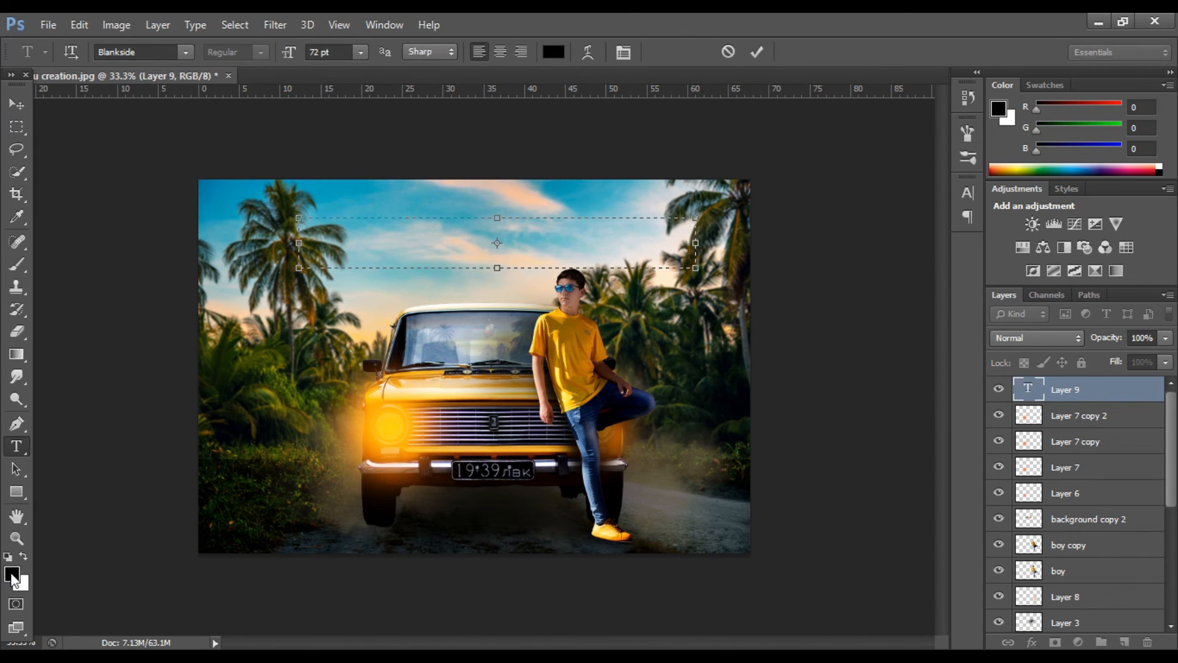
click(757, 51)
- Set the foreground colour to white ffffff
click(11, 574)
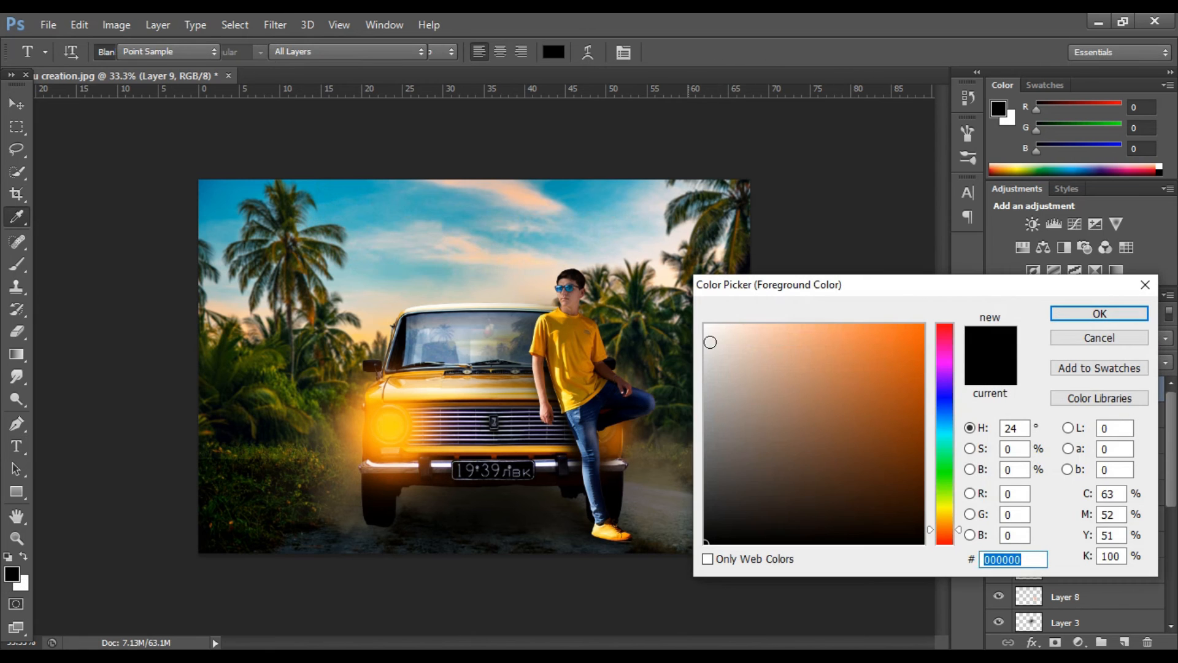
text(ffffff)
click(1107, 316)
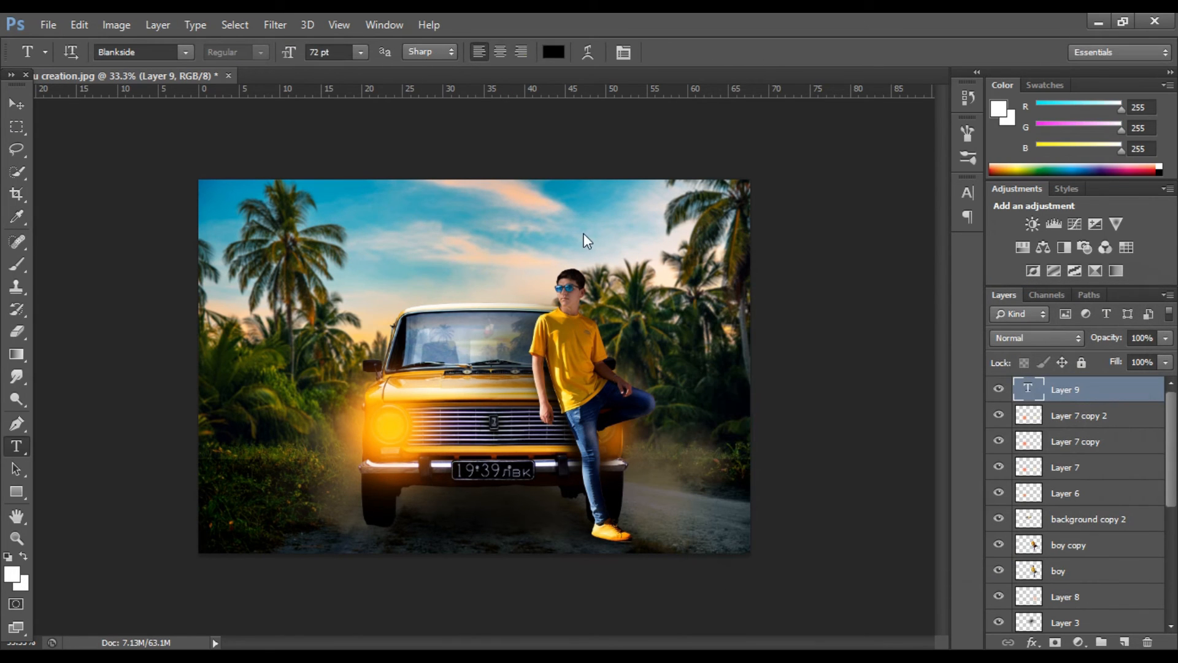
- Try a second text box across the sky, and delete both text layers
drag(299, 218, 723, 289)
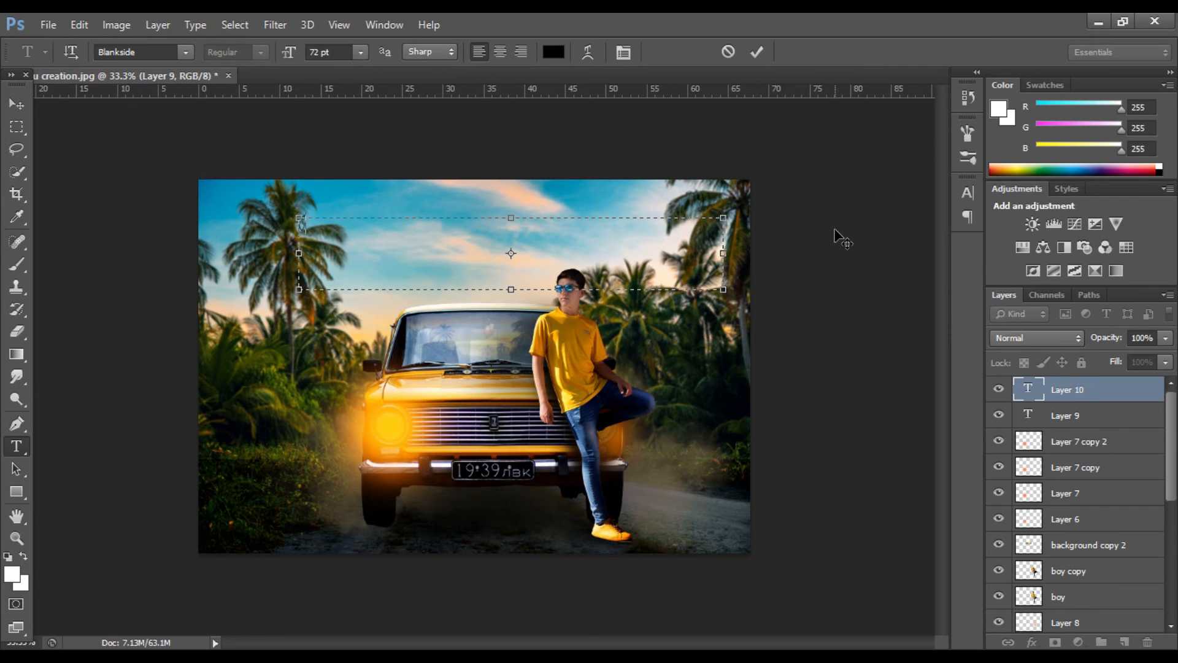
click(758, 52)
key(Delete)
key(Delete)
- Set the text colour to white and add the text "Vishnu creation" in 72 pt Blankside in the sky on a new layer
click(1125, 642)
click(560, 56)
drag(753, 350, 682, 294)
click(1105, 316)
drag(313, 218, 716, 304)
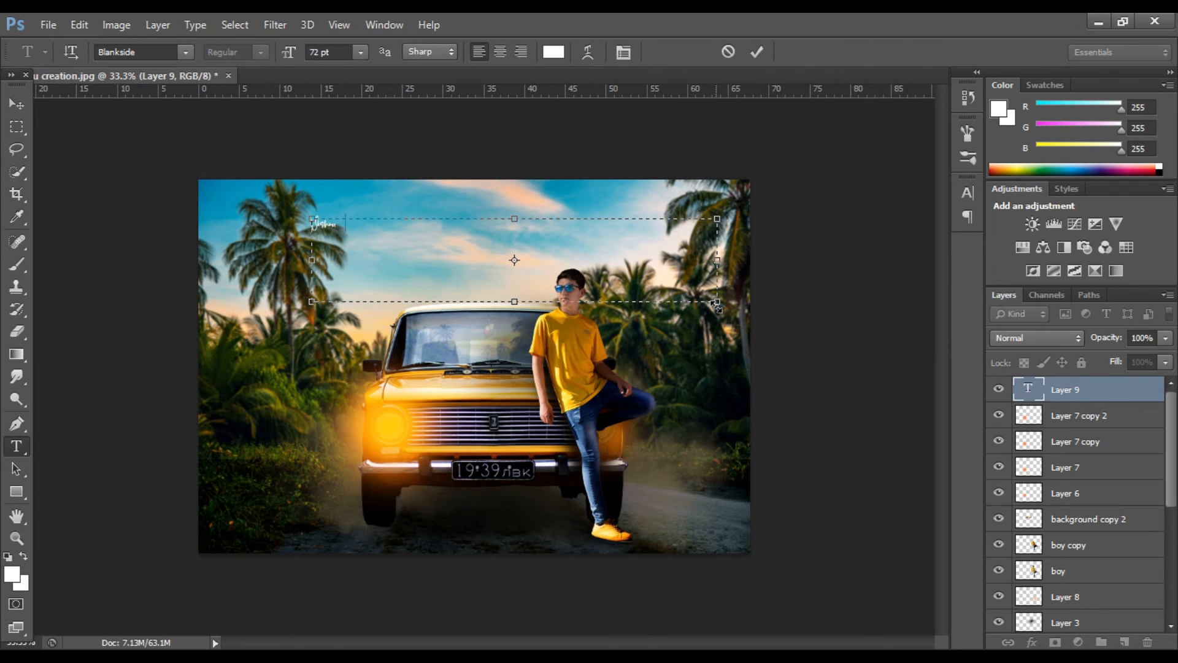
click(756, 51)
- Convert the title text layer to a smart object, enlarge it, and place it in the sky above the car
right_click(1129, 387)
click(873, 199)
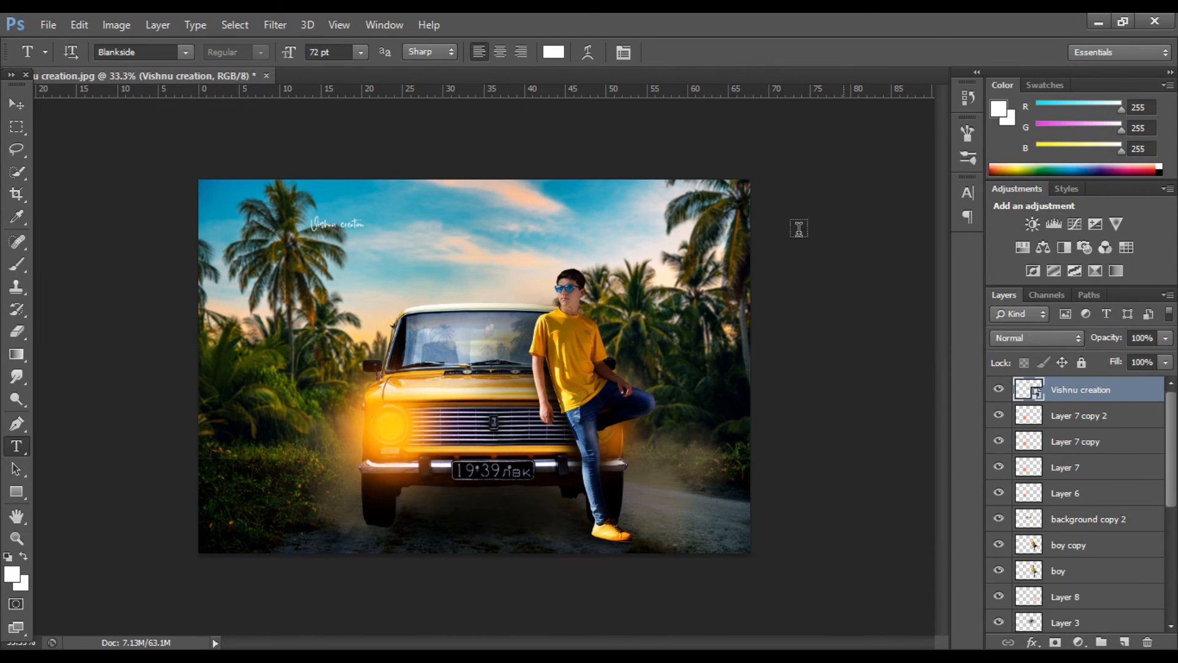
click(16, 105)
key(ctrl+t)
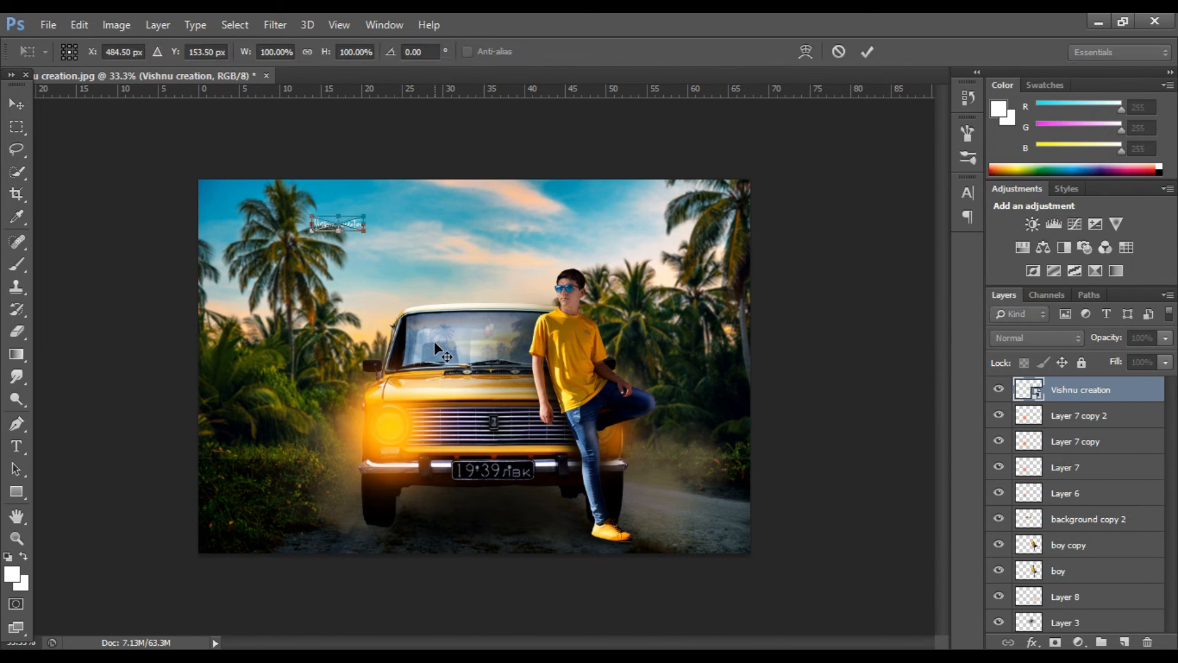
drag(368, 232, 534, 460)
click(867, 51)
key(ctrl+t)
click(867, 52)
drag(506, 329, 497, 109)
- Rasterize the title layer and set its opacity to 85%
right_click(1094, 391)
click(797, 273)
mouse_move(1166, 337)
mouse_down()
mouse_move(1127, 354)
mouse_move(1153, 356)
mouse_up()
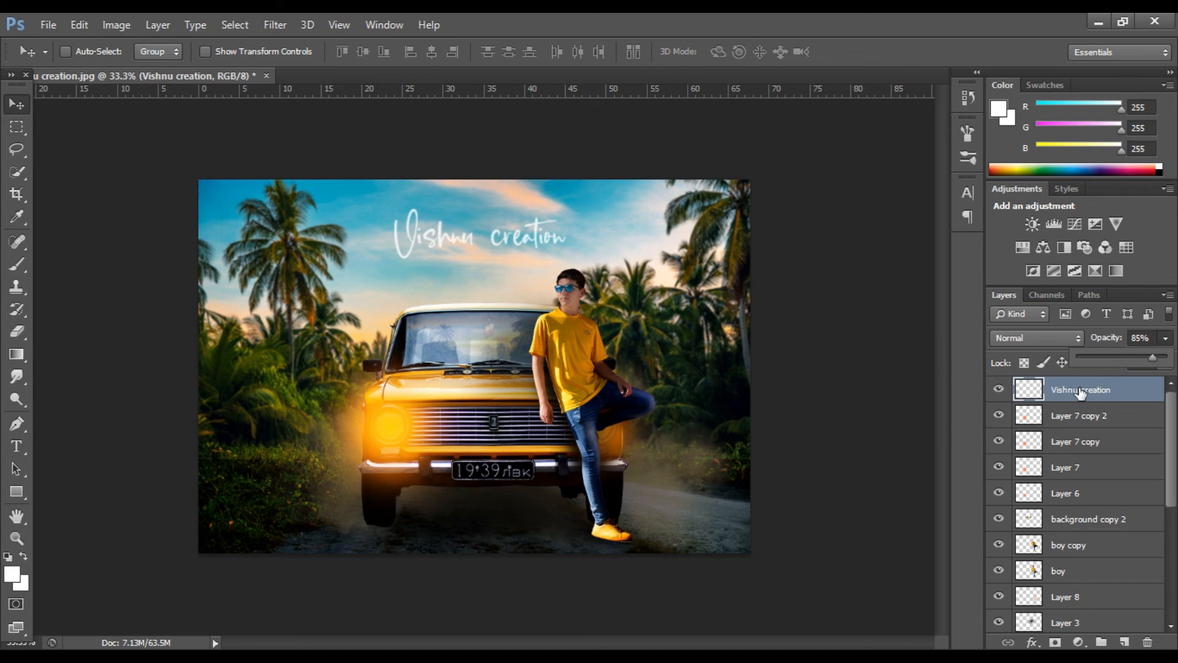
- Merge all visible layers, duplicate the merged layer, and hide the lower copy
key(ctrl+shift+e)
key(ctrl+j)
click(999, 415)
- Apply Brightness/Contrast to the merged copy with the contrast at 30
click(116, 24)
mouse_move(145, 68)
click(333, 65)
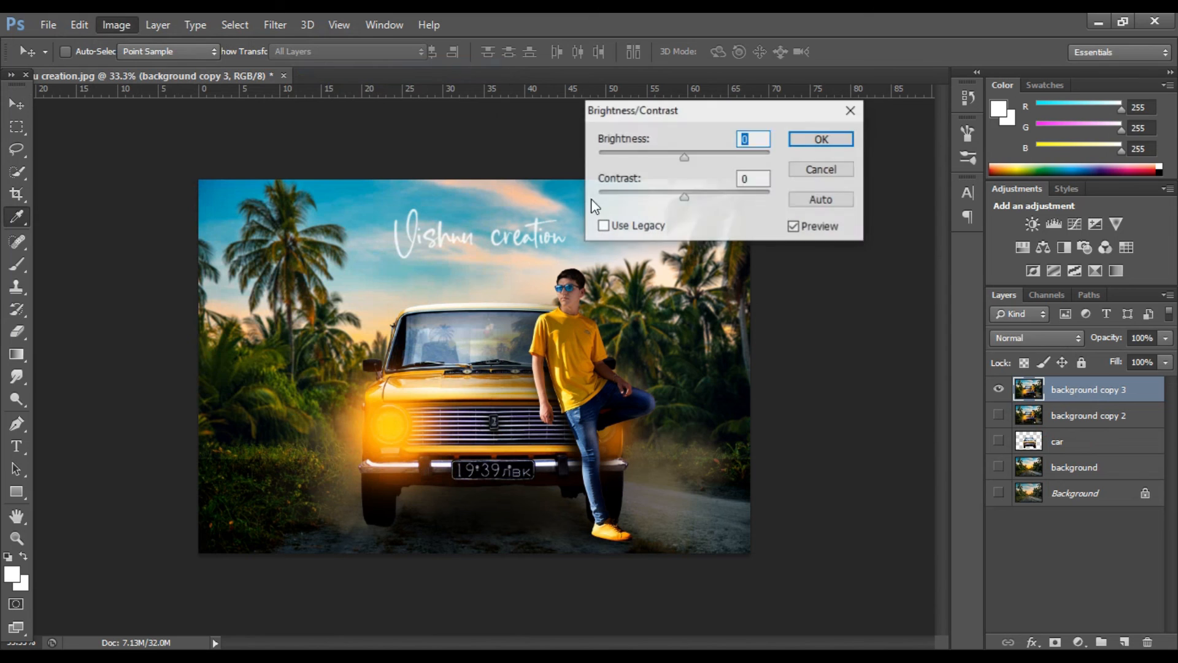
drag(692, 202, 710, 203)
click(821, 139)
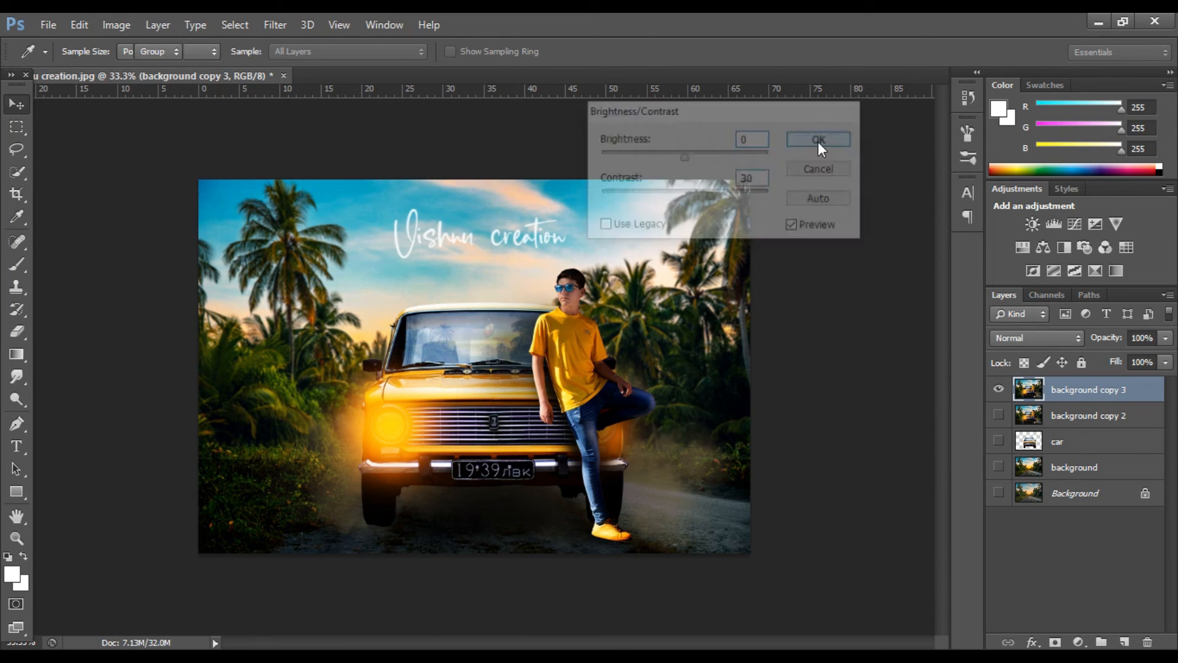
key(v)
- Apply Levels to the merged copy with a black input level of 9 and a slight midtone adjustment
click(116, 25)
mouse_move(123, 68)
click(335, 82)
mouse_move(761, 310)
mouse_down()
mouse_move(776, 316)
mouse_move(767, 311)
mouse_up()
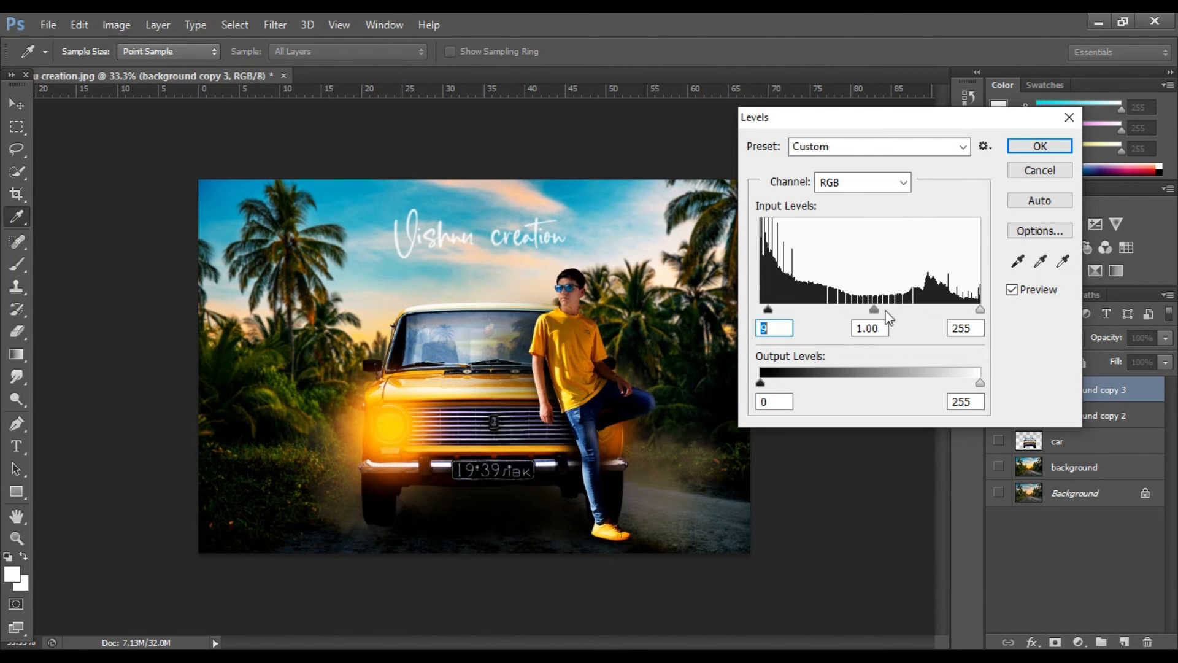
drag(881, 309, 880, 309)
click(1040, 146)
key(v)
- Raise the merged copy's saturation to about +8 with the Vibrance adjustment
click(116, 25)
mouse_move(130, 69)
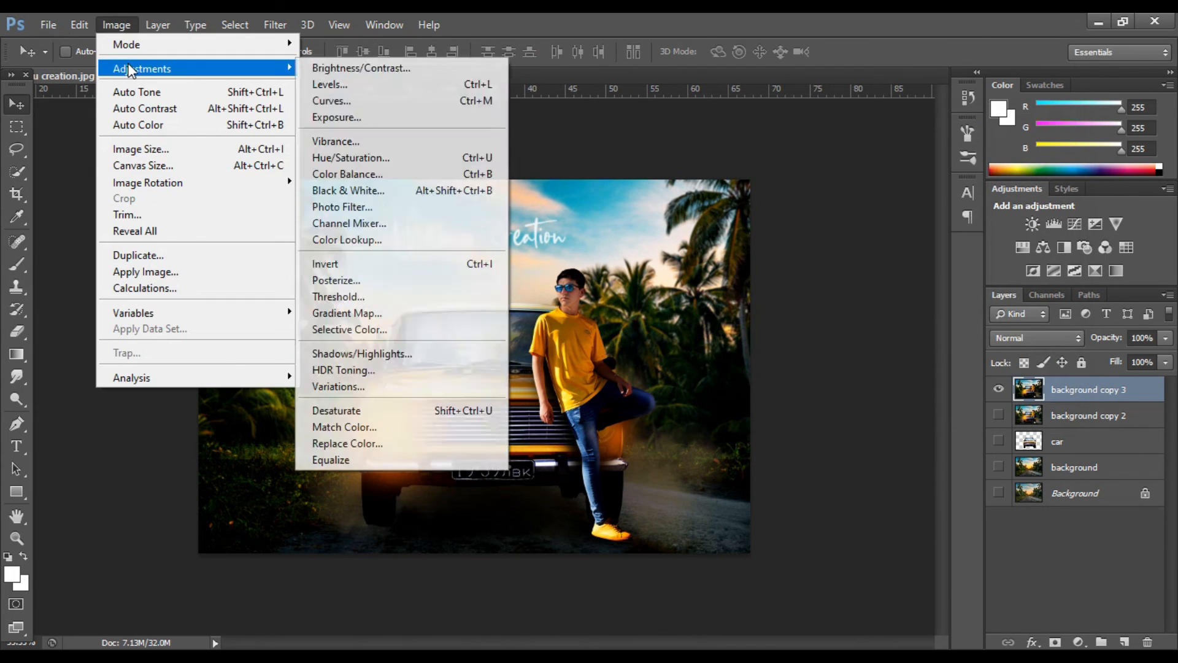
click(362, 140)
drag(713, 274, 724, 281)
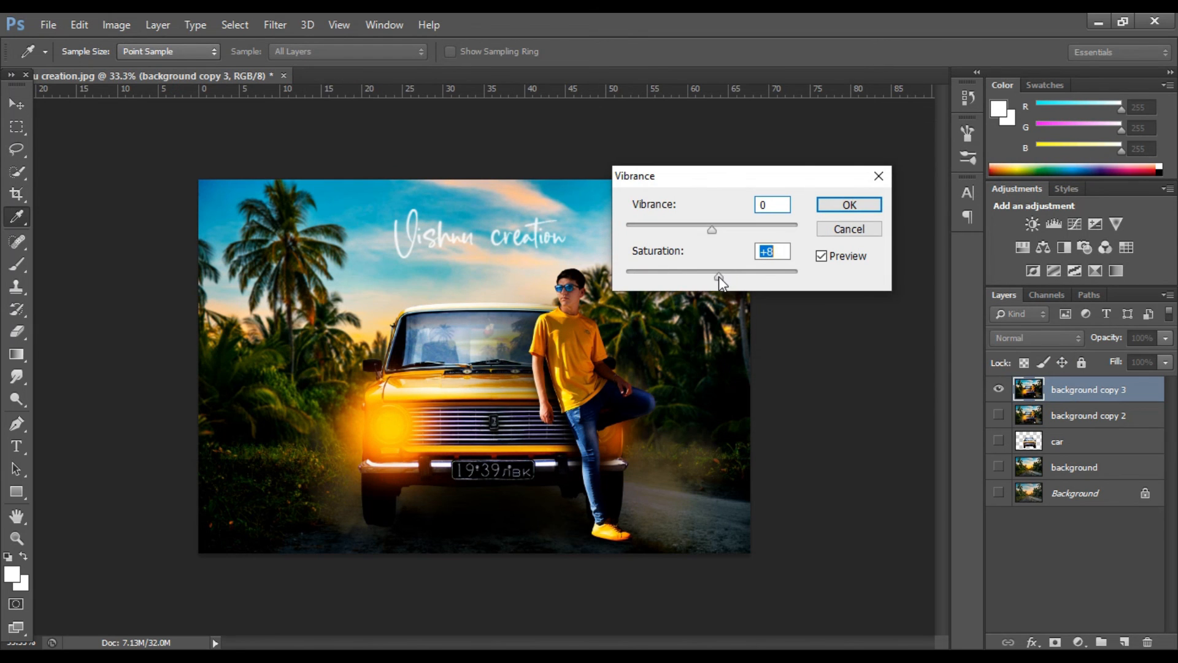
click(835, 208)
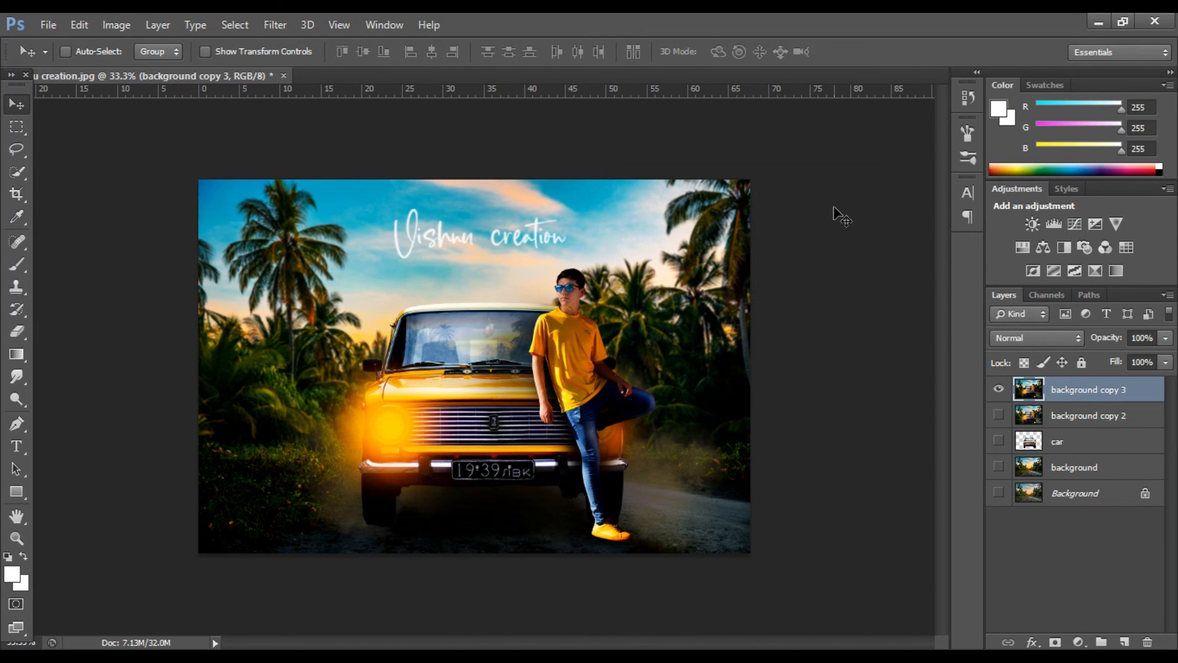
- Apply Color Balance to the merged copy's midtones, shifting them strongly towards cyan and adjusting the yellow–blue balance
click(107, 25)
mouse_move(144, 68)
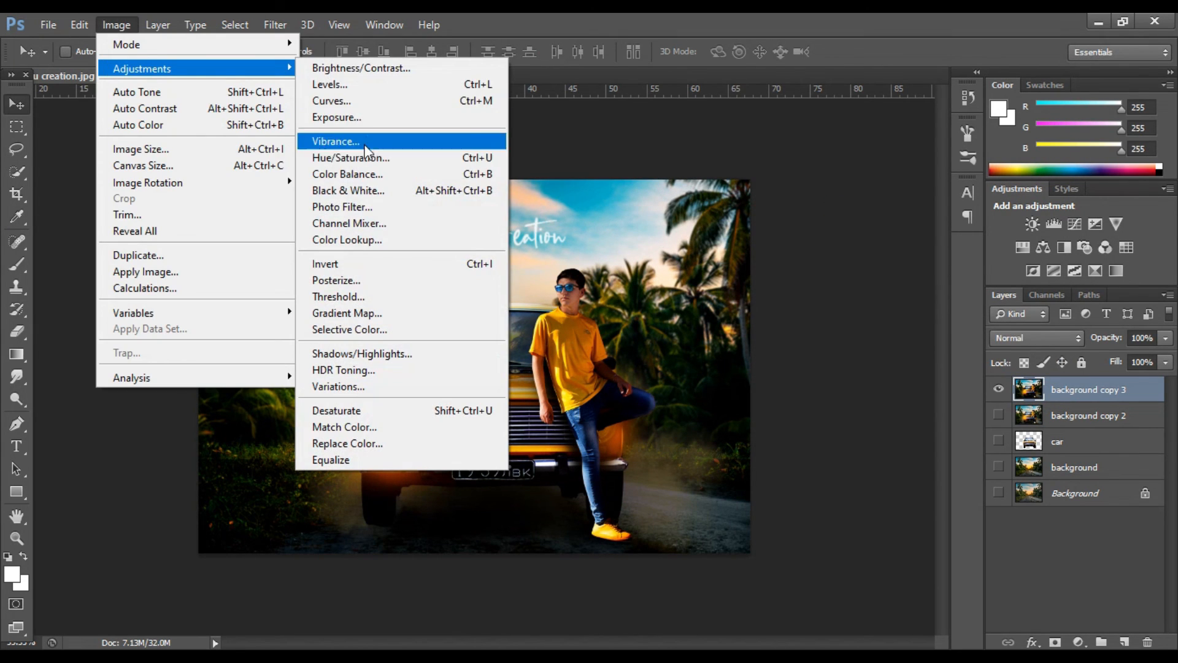
click(363, 175)
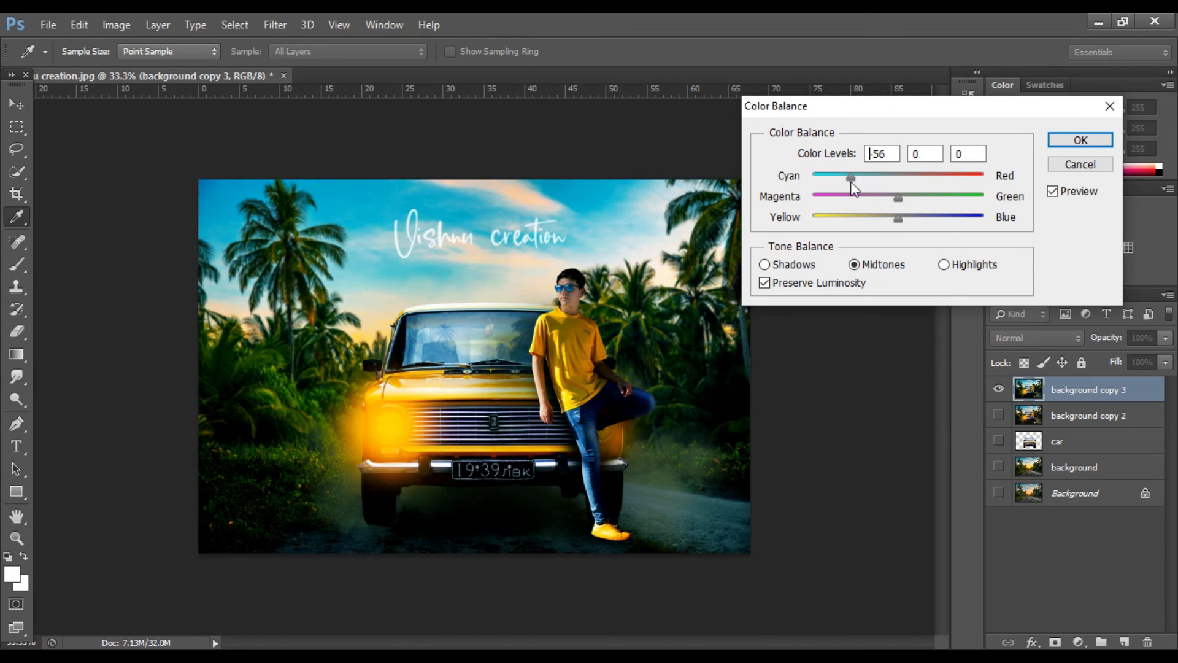
mouse_move(898, 218)
mouse_down()
mouse_move(863, 224)
mouse_move(888, 227)
mouse_up()
drag(914, 228, 885, 229)
drag(850, 177, 898, 219)
mouse_move(848, 178)
mouse_down()
mouse_move(826, 178)
mouse_move(838, 179)
mouse_up()
click(1074, 142)
key(v)
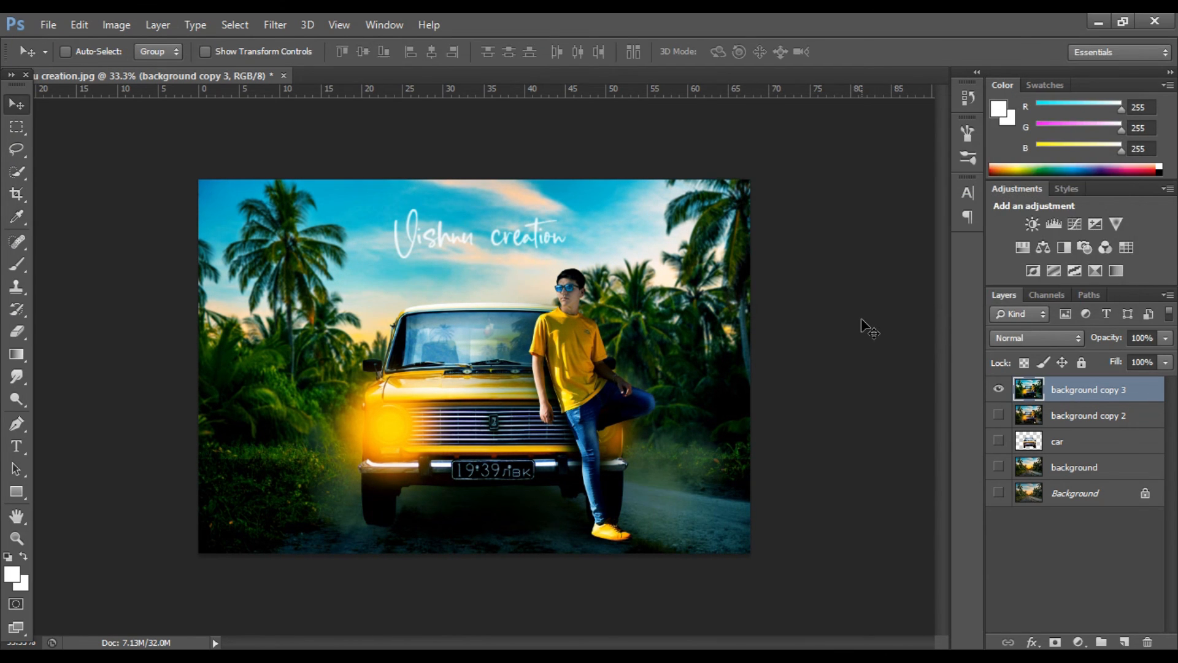
- Try colorizing the merged copy with Hue/Saturation at hue 175 and saturation 43, and undo it
click(117, 25)
mouse_move(126, 71)
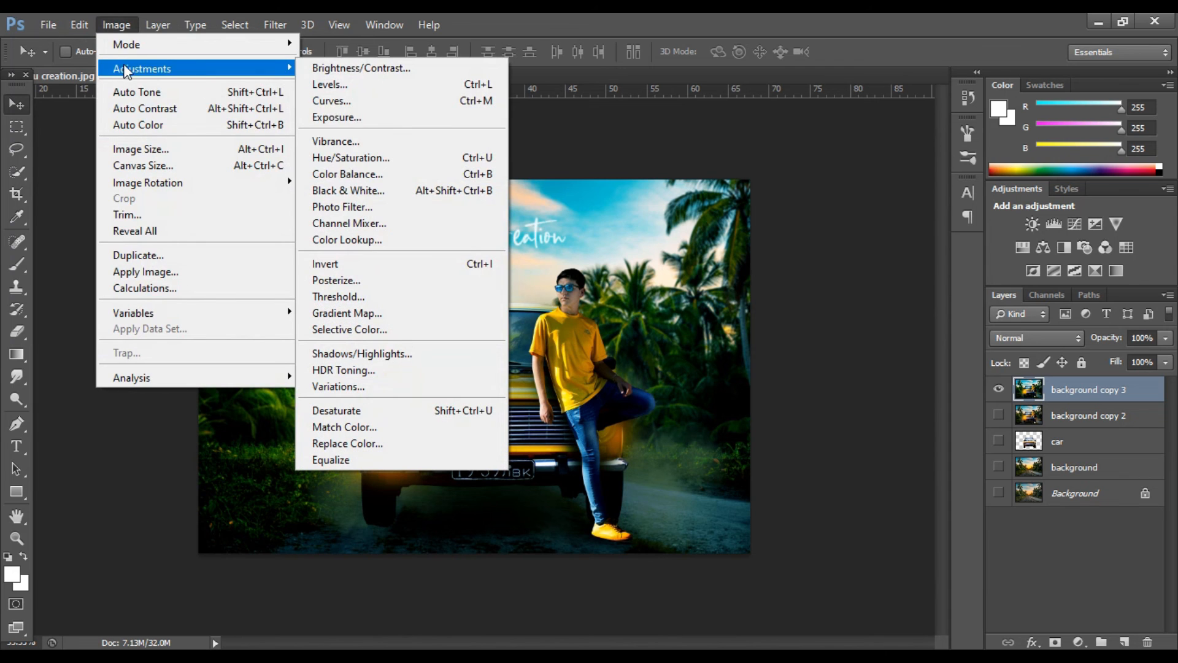
click(346, 158)
mouse_move(853, 278)
mouse_down()
mouse_move(876, 284)
mouse_move(854, 281)
mouse_up()
click(1014, 356)
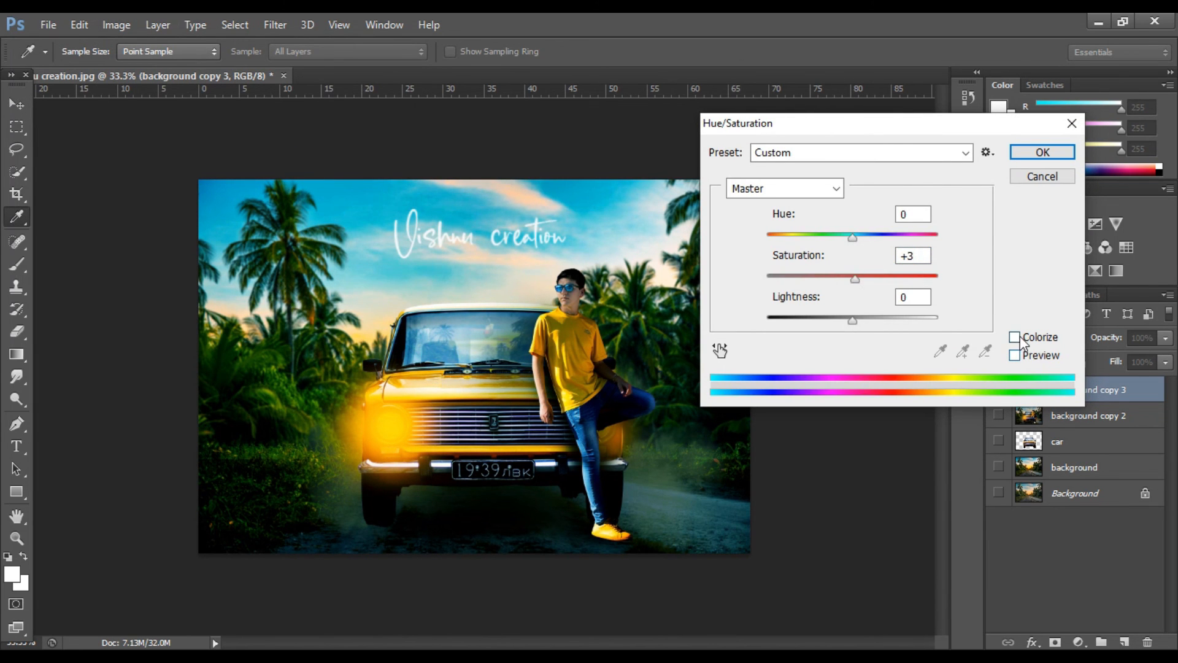
click(1014, 337)
click(849, 235)
drag(810, 278, 842, 280)
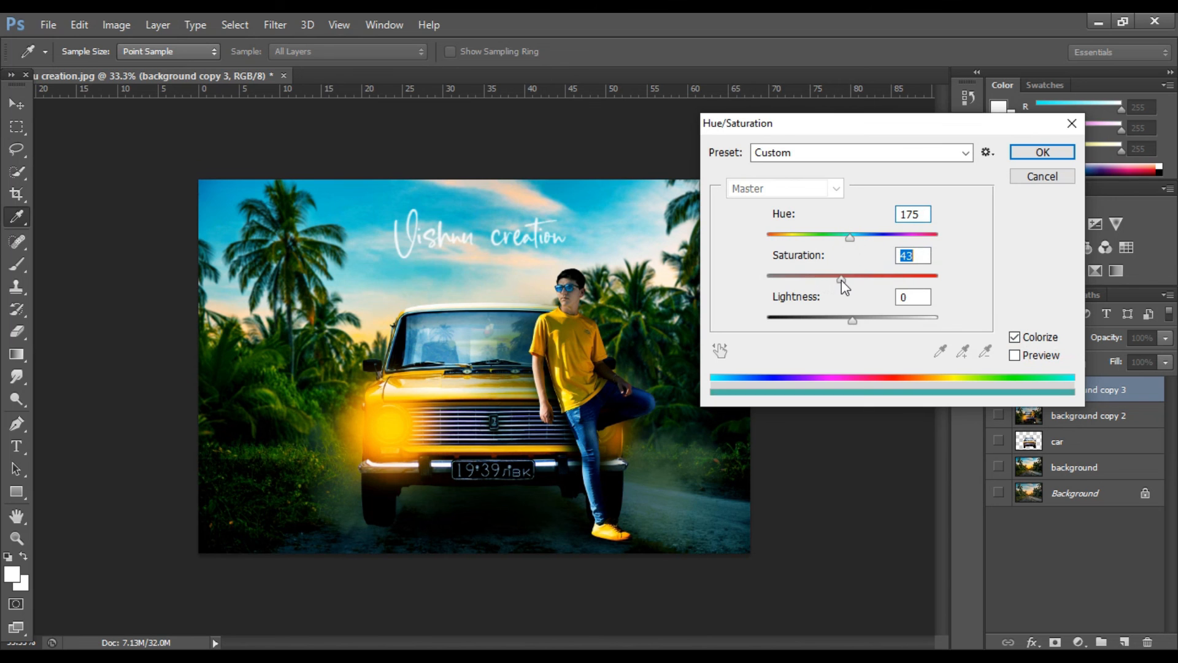
click(1015, 355)
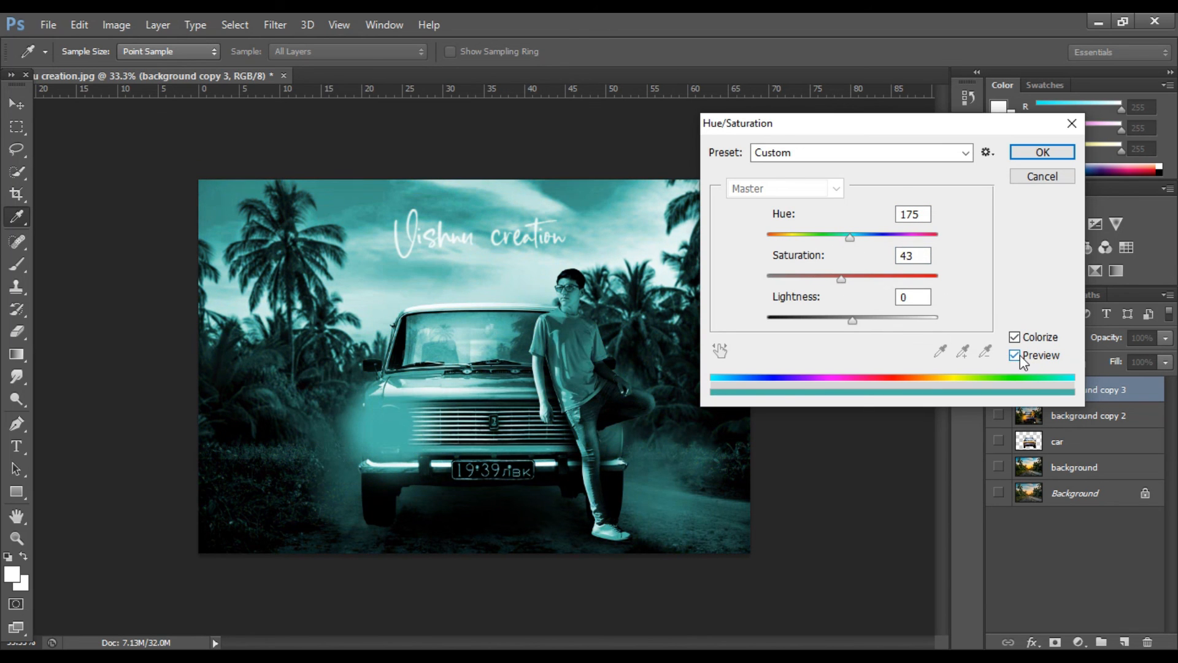
click(1016, 355)
click(1052, 155)
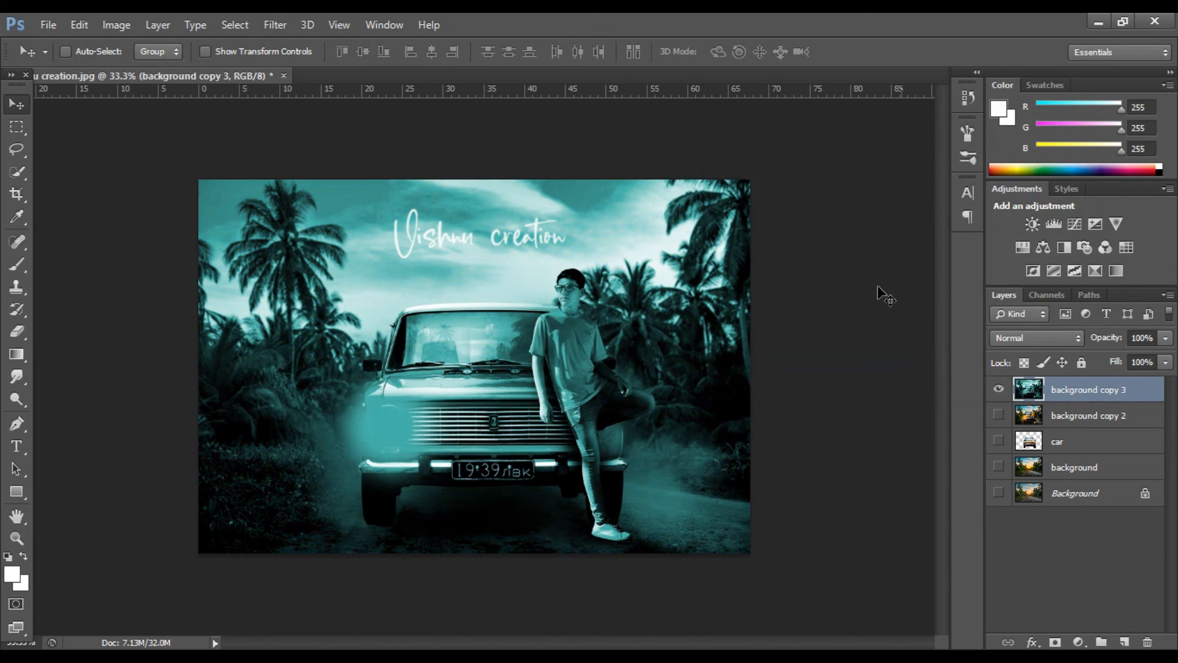
key(ctrl+z)
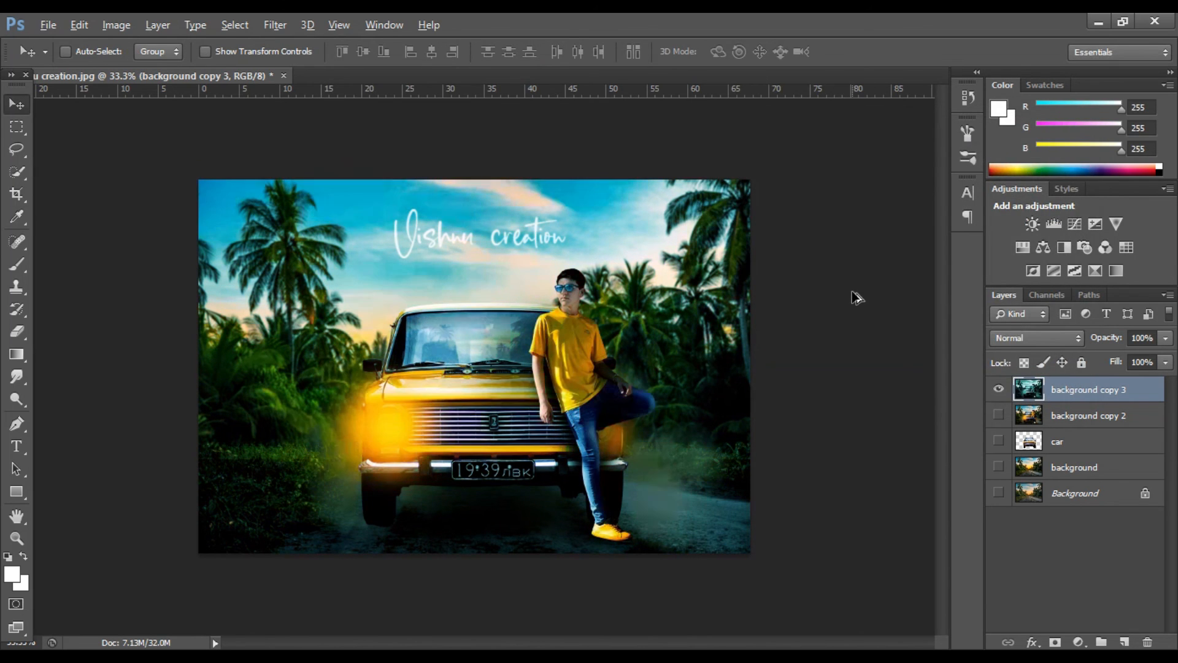
- Add a Color Lookup adjustment layer using HorrorBlue.3DL, clip it to background copy 3, and set its opacity to 7%
click(1078, 641)
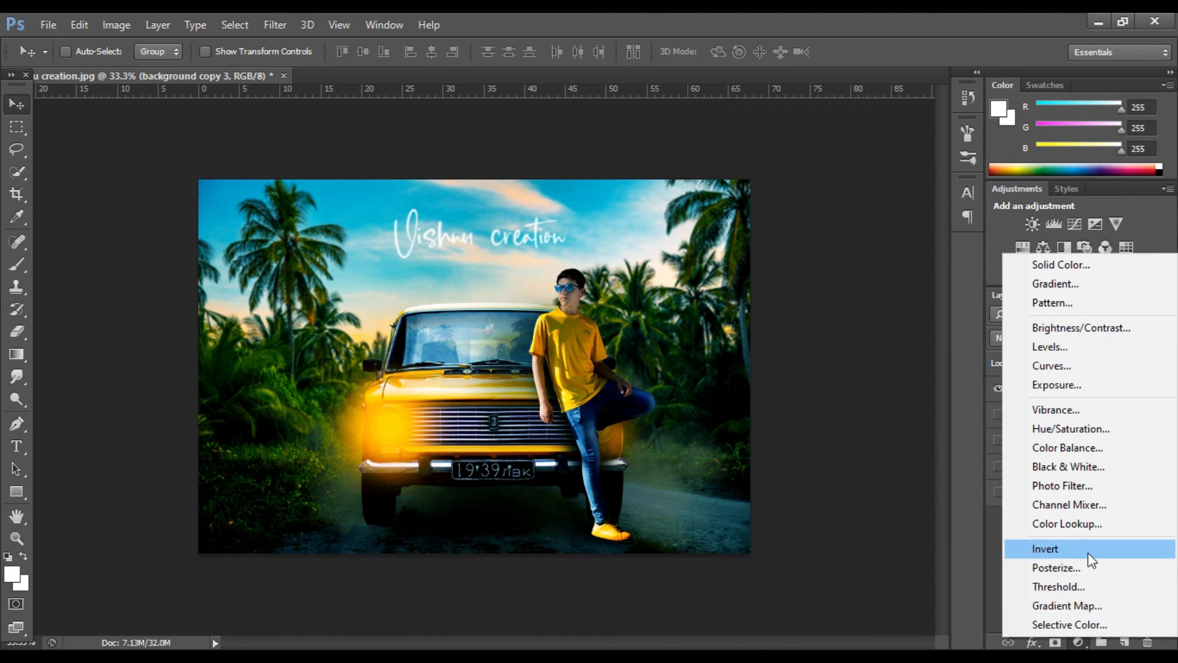
click(1086, 525)
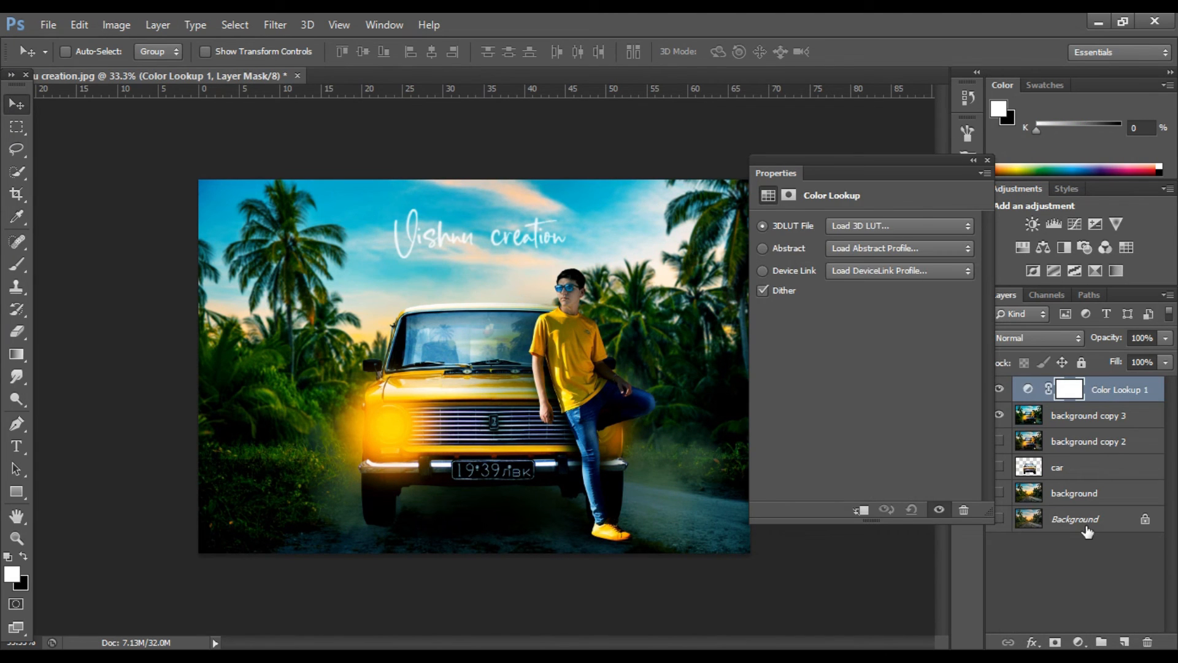
click(960, 225)
click(890, 492)
click(861, 509)
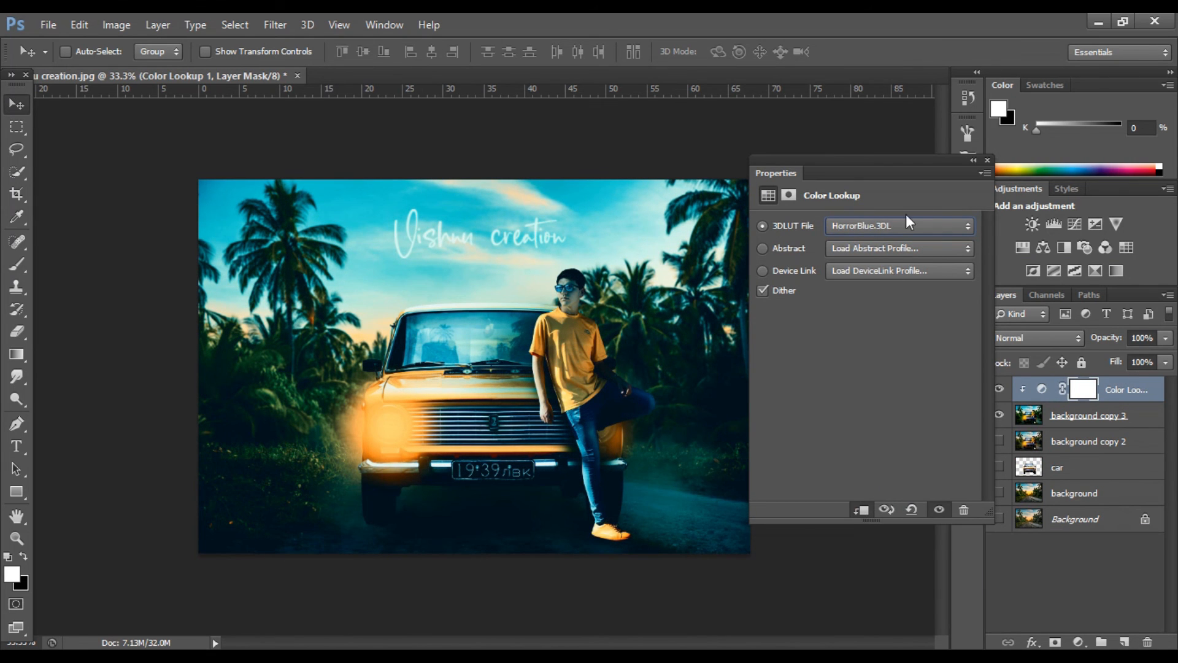
click(987, 160)
drag(1165, 338, 1084, 352)
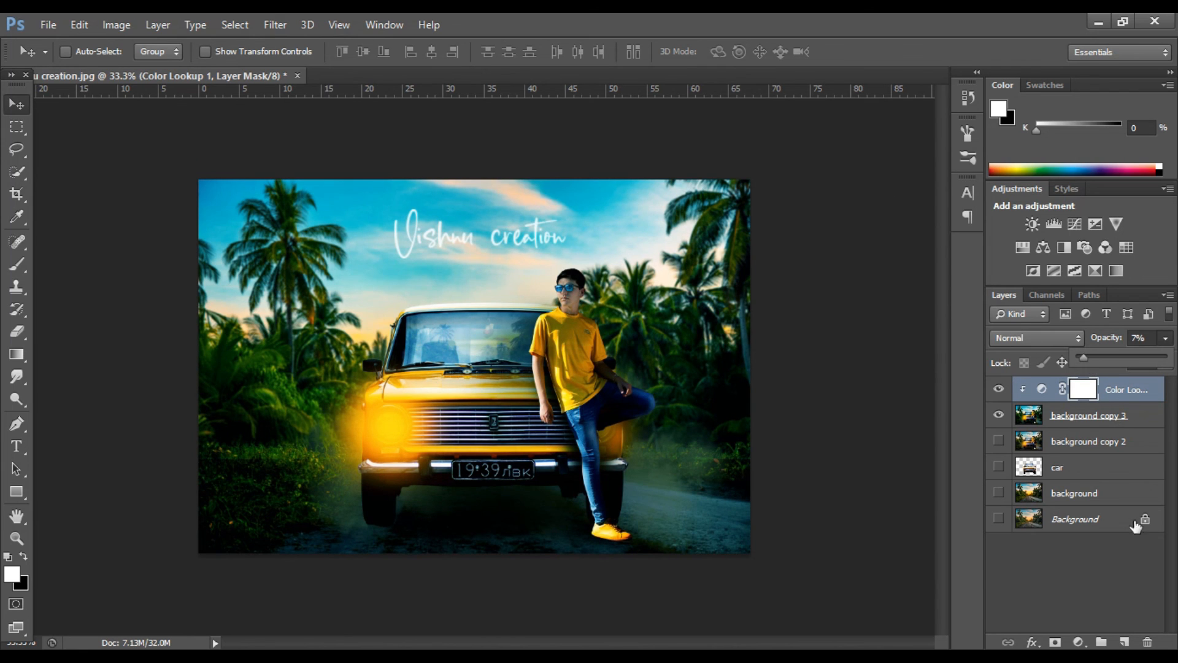
- Add a new empty layer above the Color Lookup adjustment and switch to the Brush tool
click(1125, 641)
key(b)
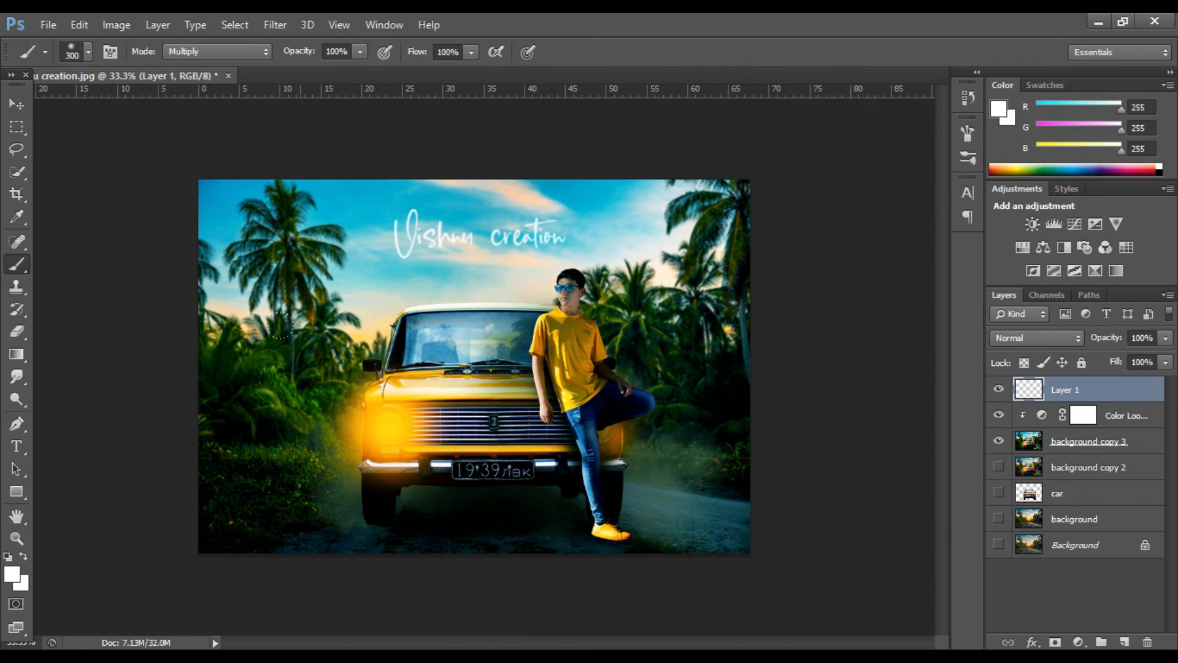